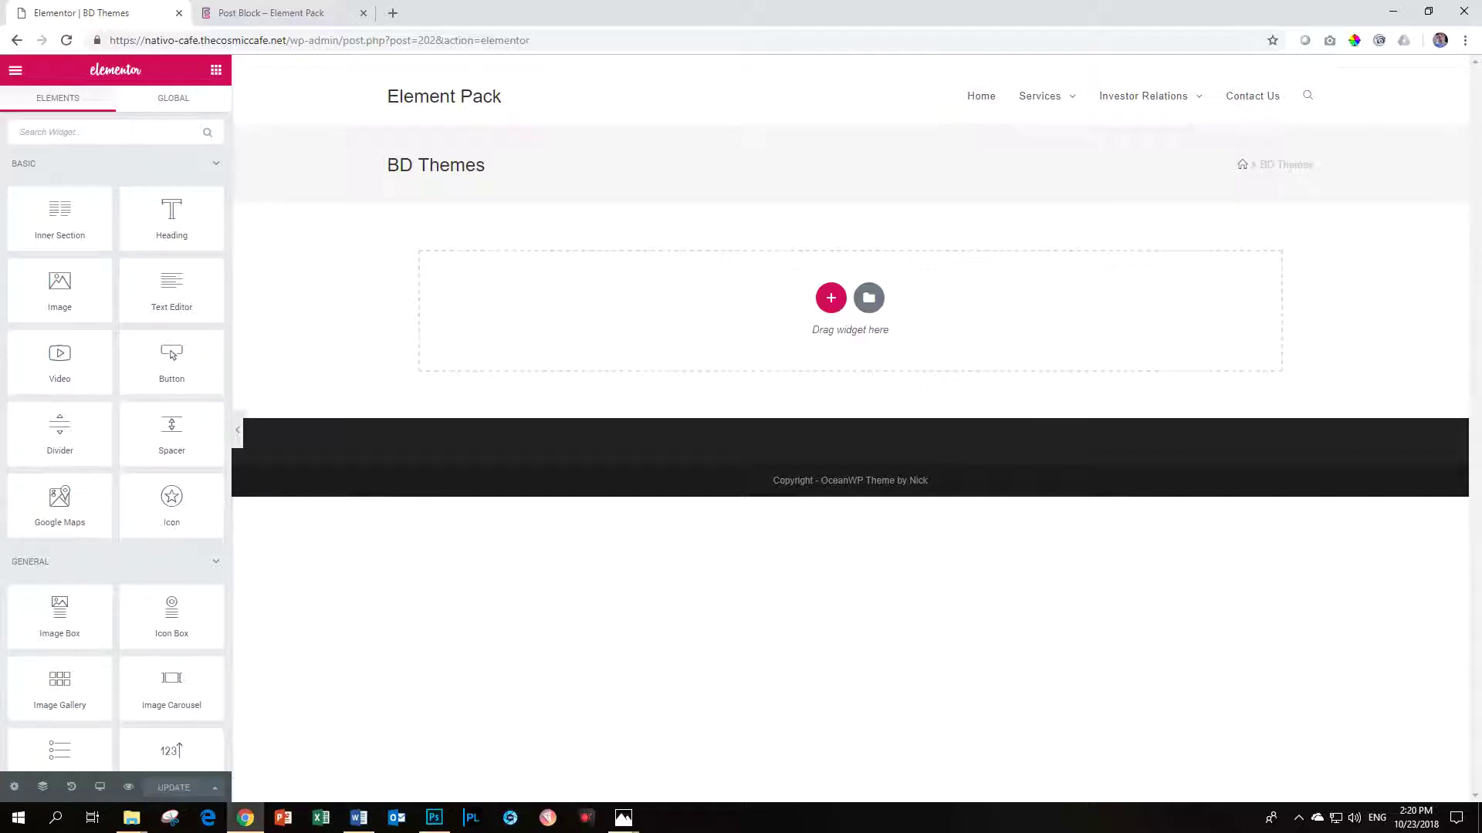
- Start a widget search in the Elements panel of the BD Themes page editor
{"action": "left_click", "coordinate": [143, 132]}
- Search 'post b' and drag the Post Block widget into the empty section
{"action": "type", "text": "strad"}
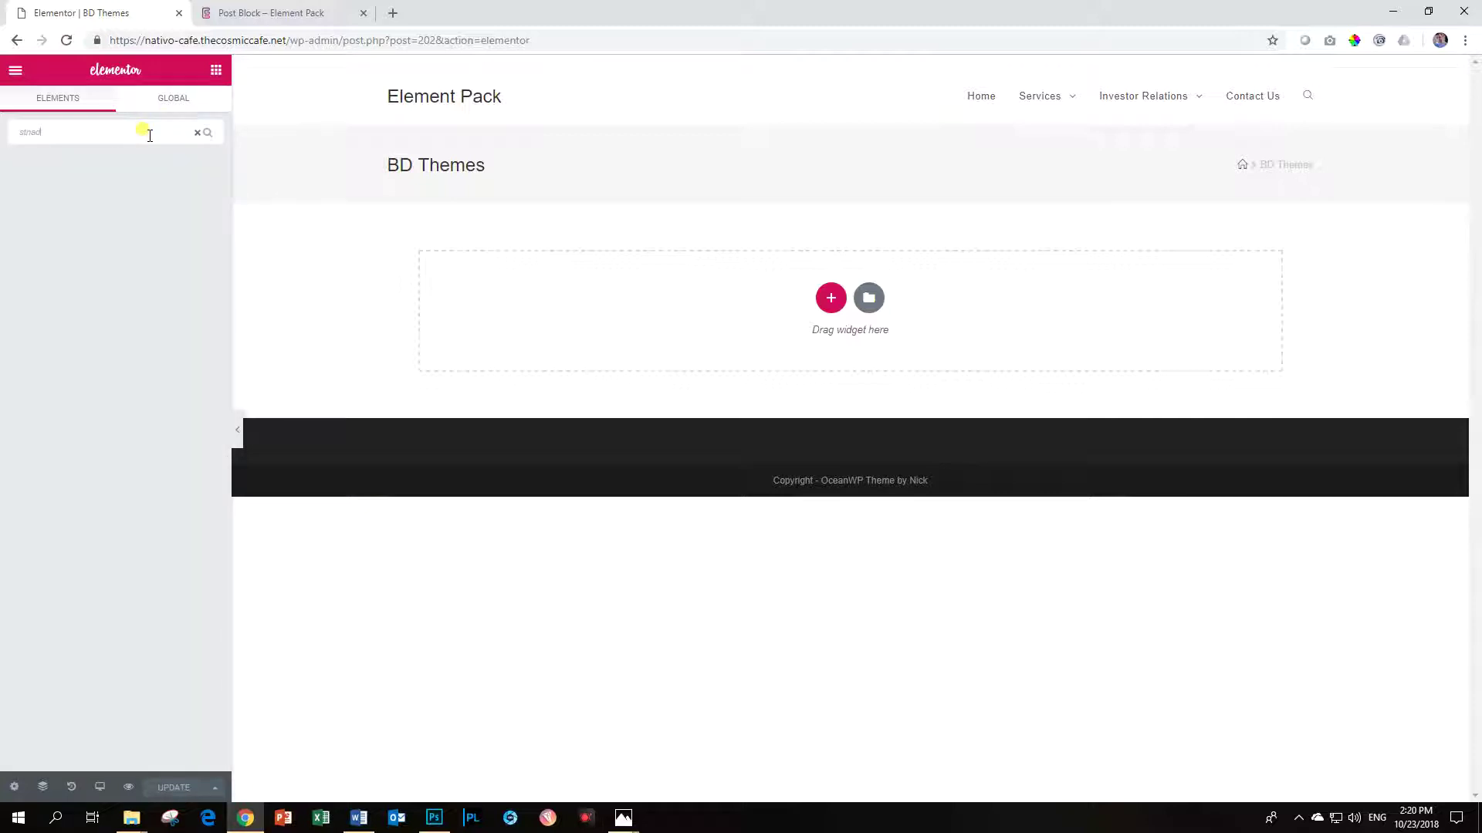
{"action": "key", "text": "BackSpace"}
{"action": "key", "text": "BackSpace"}
{"action": "type", "text": "an"}
{"action": "key", "text": "BackSpace"}
{"action": "key", "text": "BackSpace"}
{"action": "key", "text": "BackSpace"}
{"action": "key", "text": "BackSpace"}
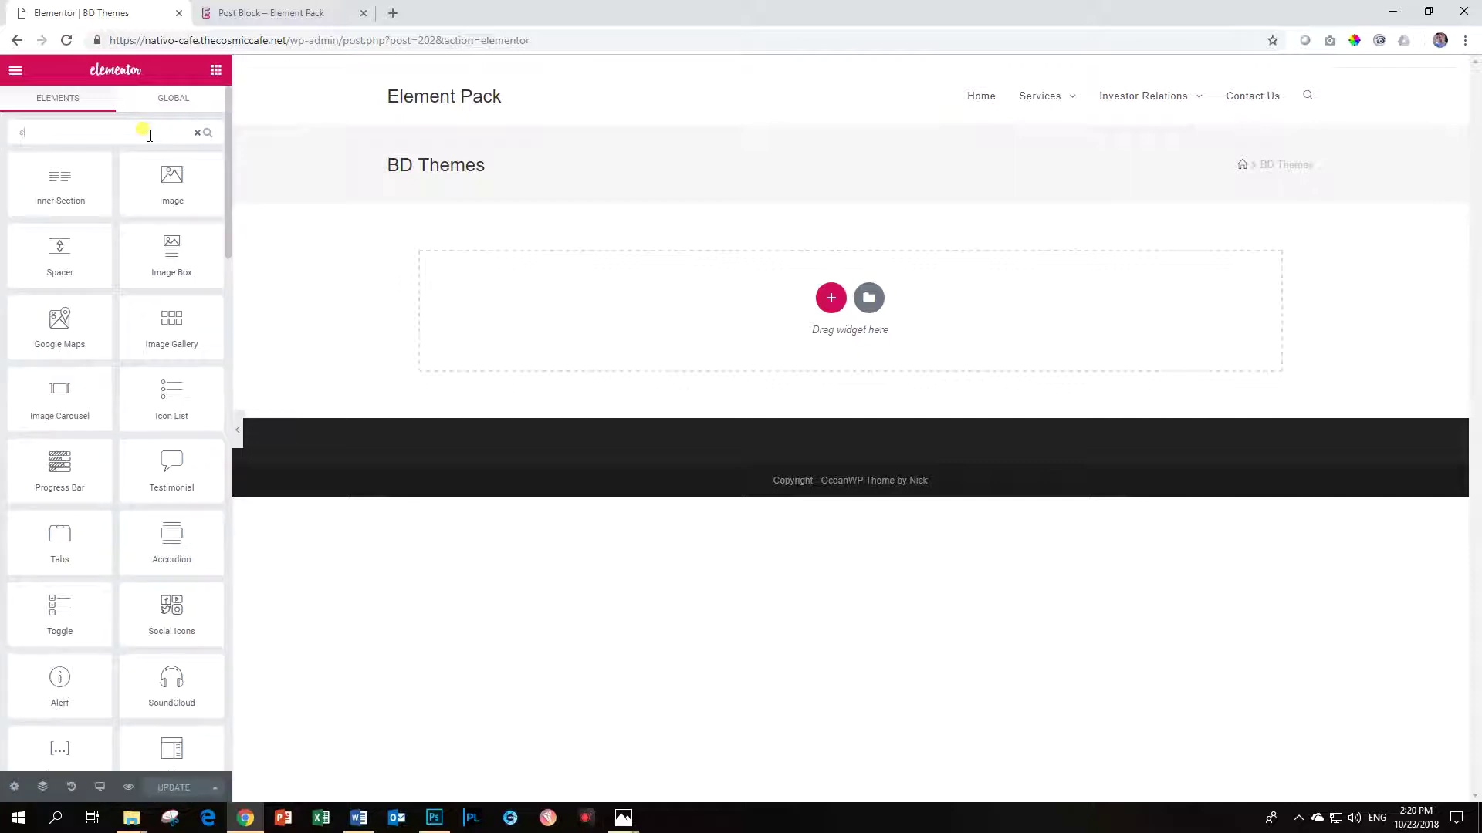
{"action": "type", "text": "post"}
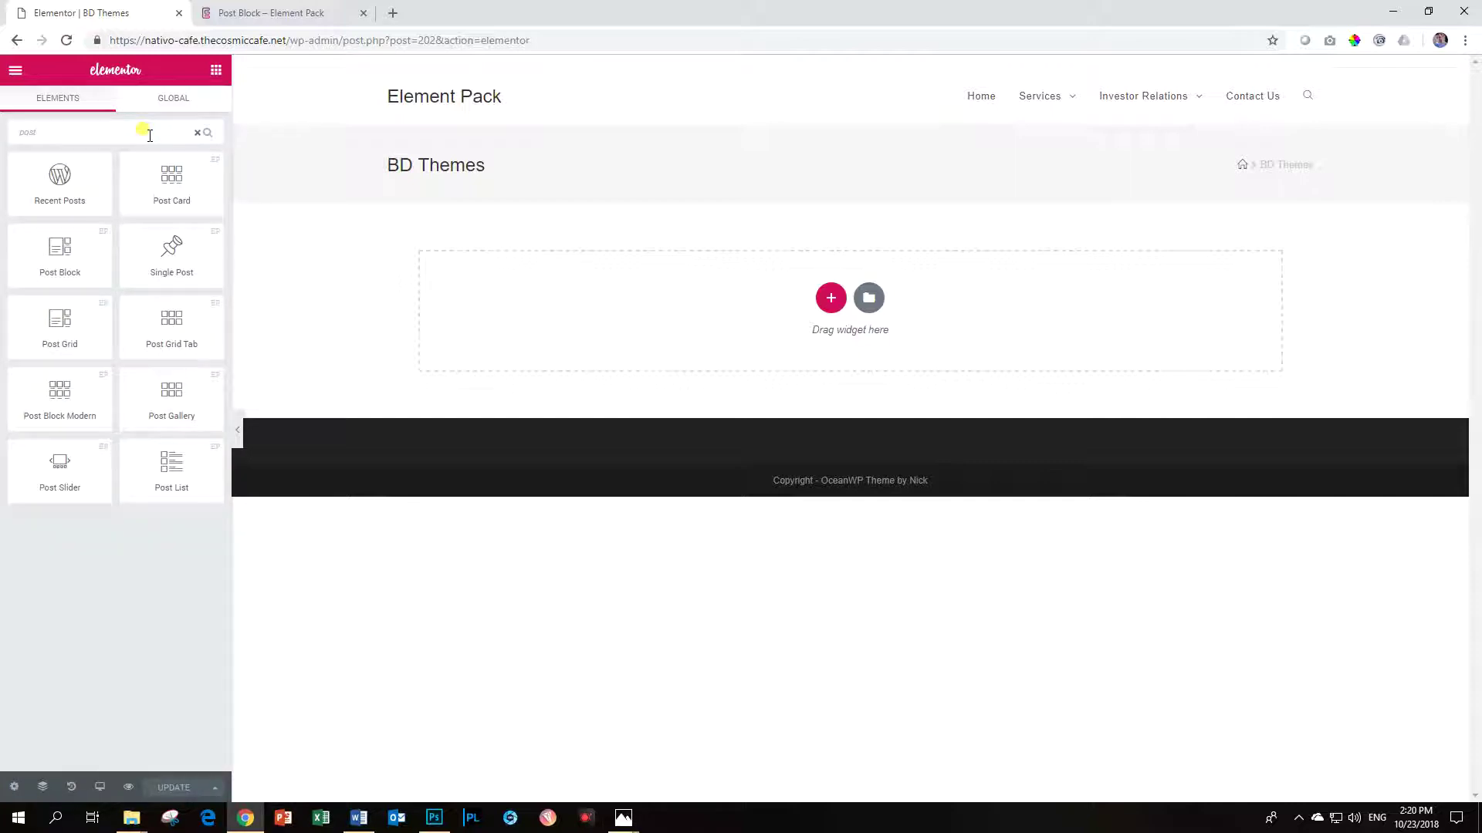
{"action": "type", "text": " blo"}
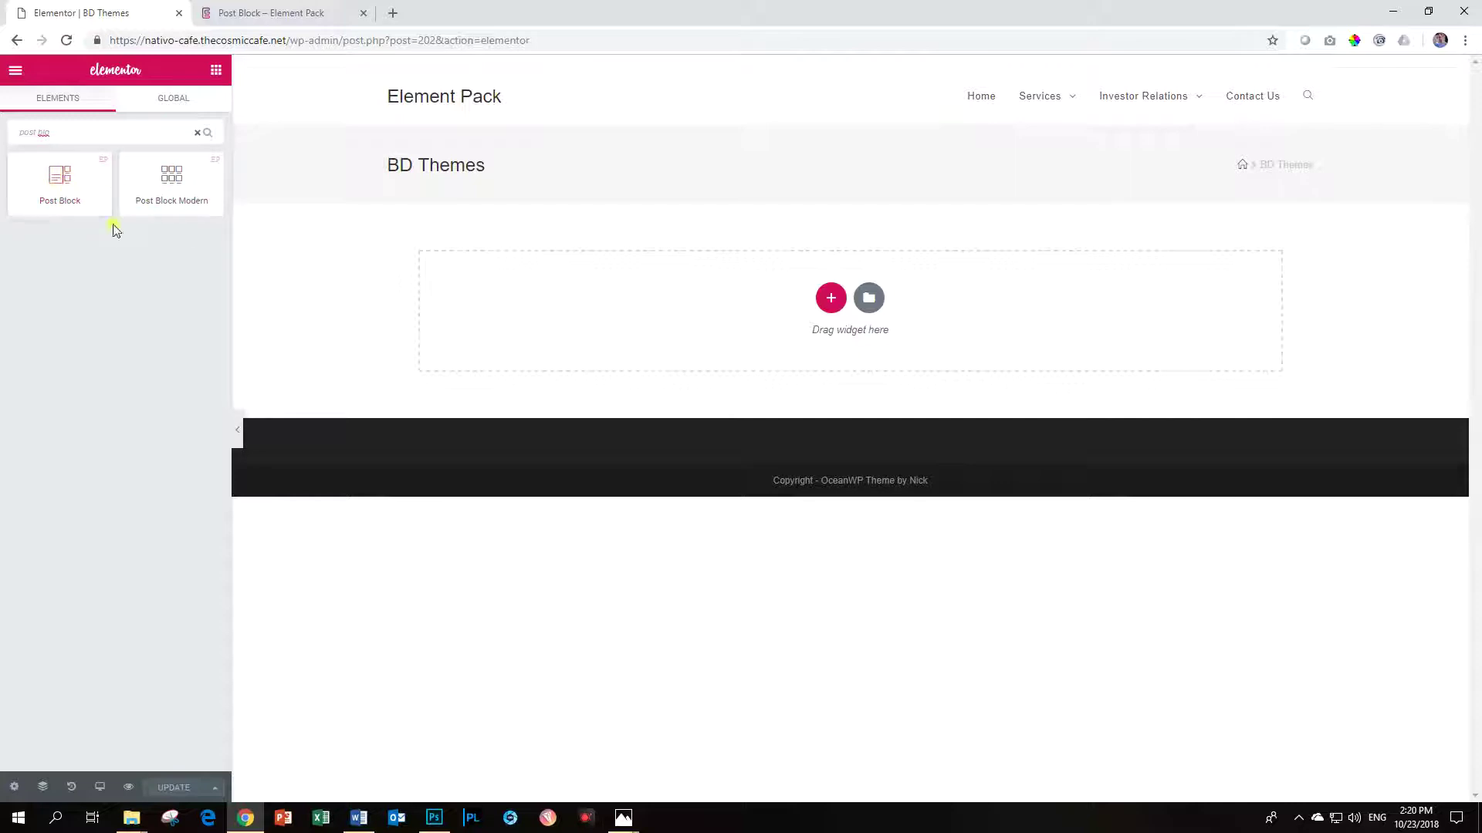
{"action": "left_click_drag", "start_coordinate": [68, 185], "coordinate": [676, 305]}
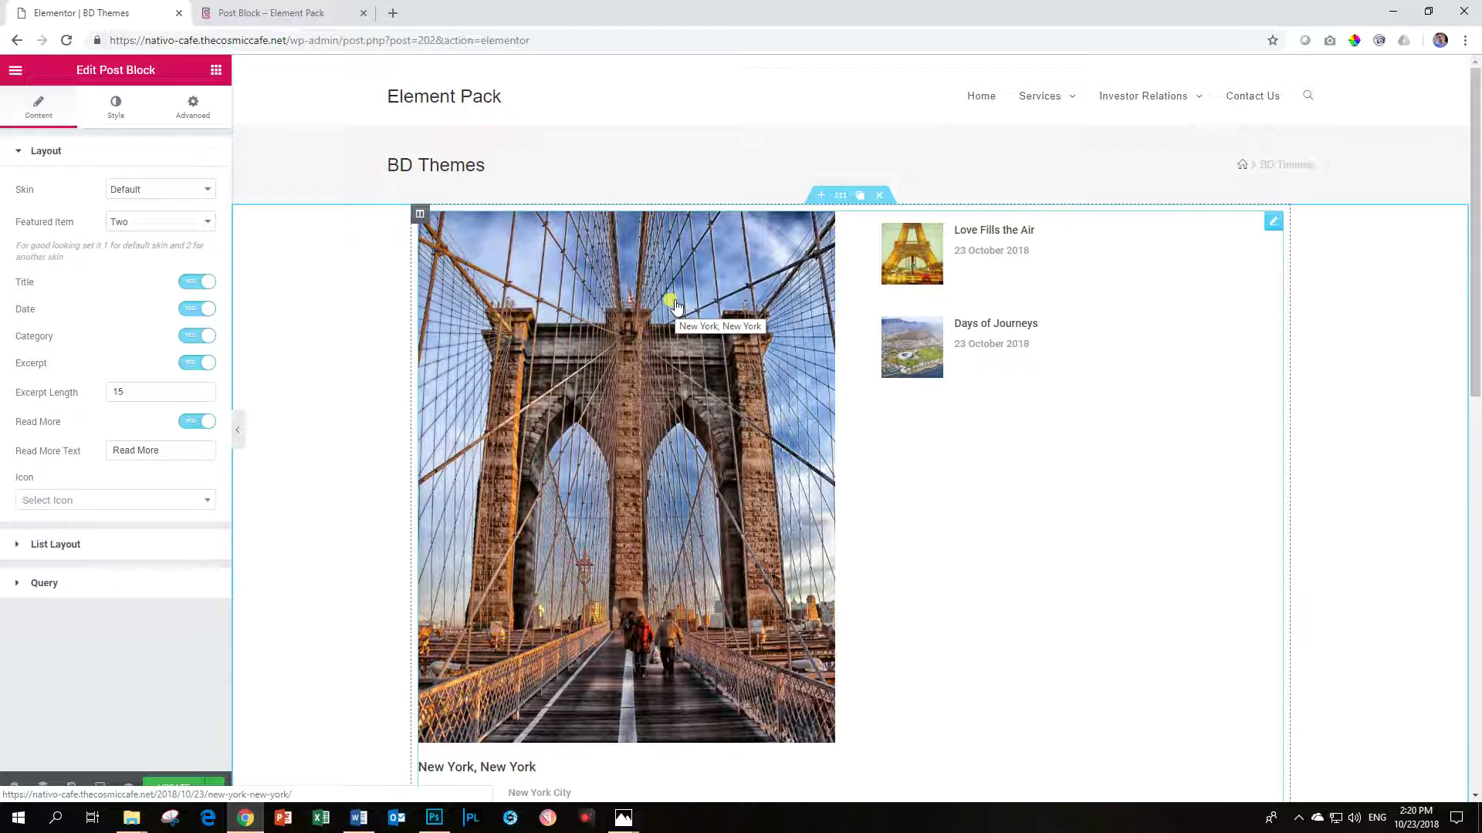
- Change Featured Item from Two to One so a single large post leads the block
{"action": "scroll", "coordinate": [687, 432], "scroll_direction": "down", "scroll_amount": 5}
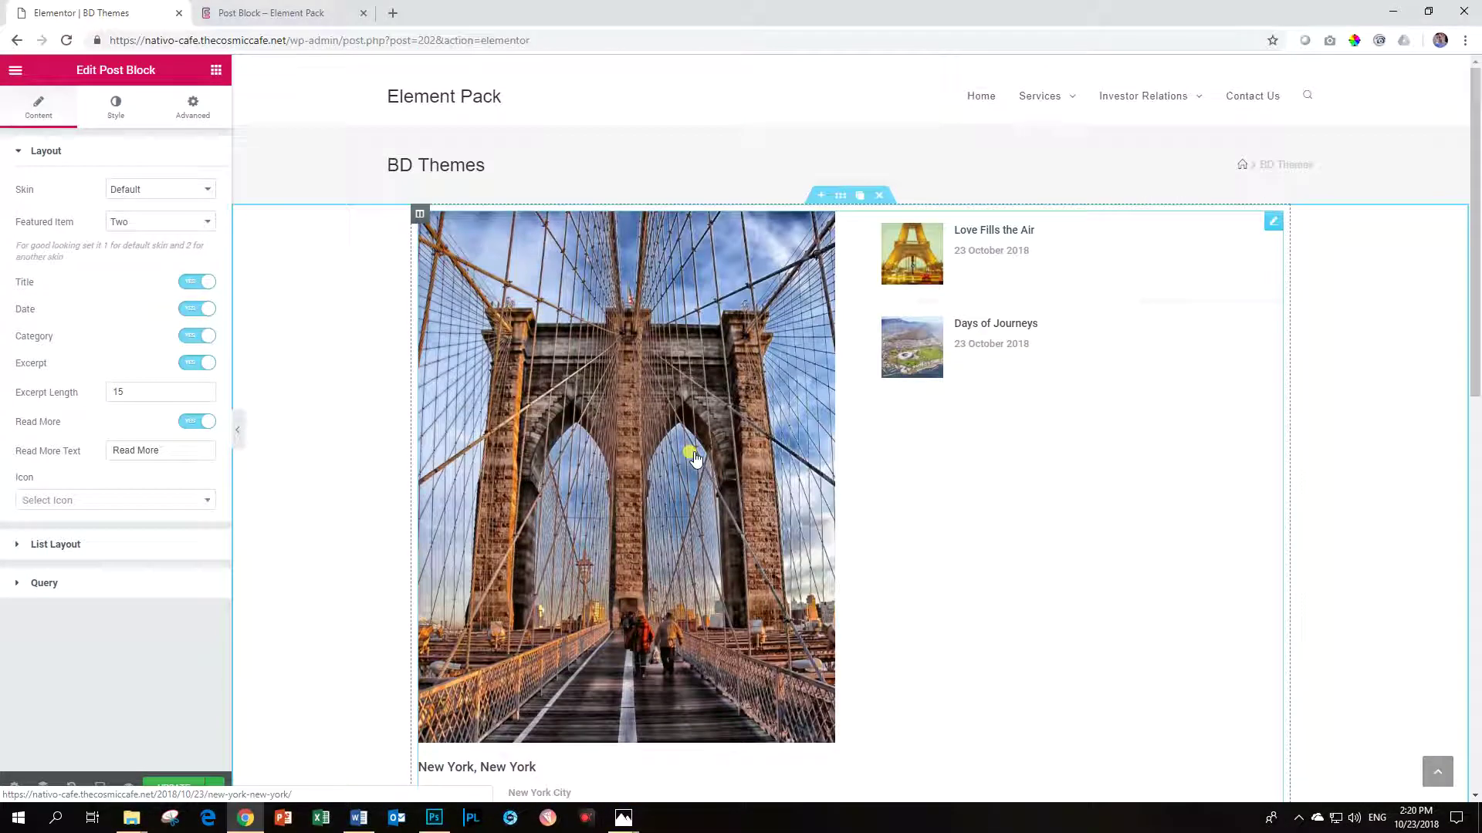
{"action": "scroll", "coordinate": [695, 458], "scroll_direction": "down", "scroll_amount": 10}
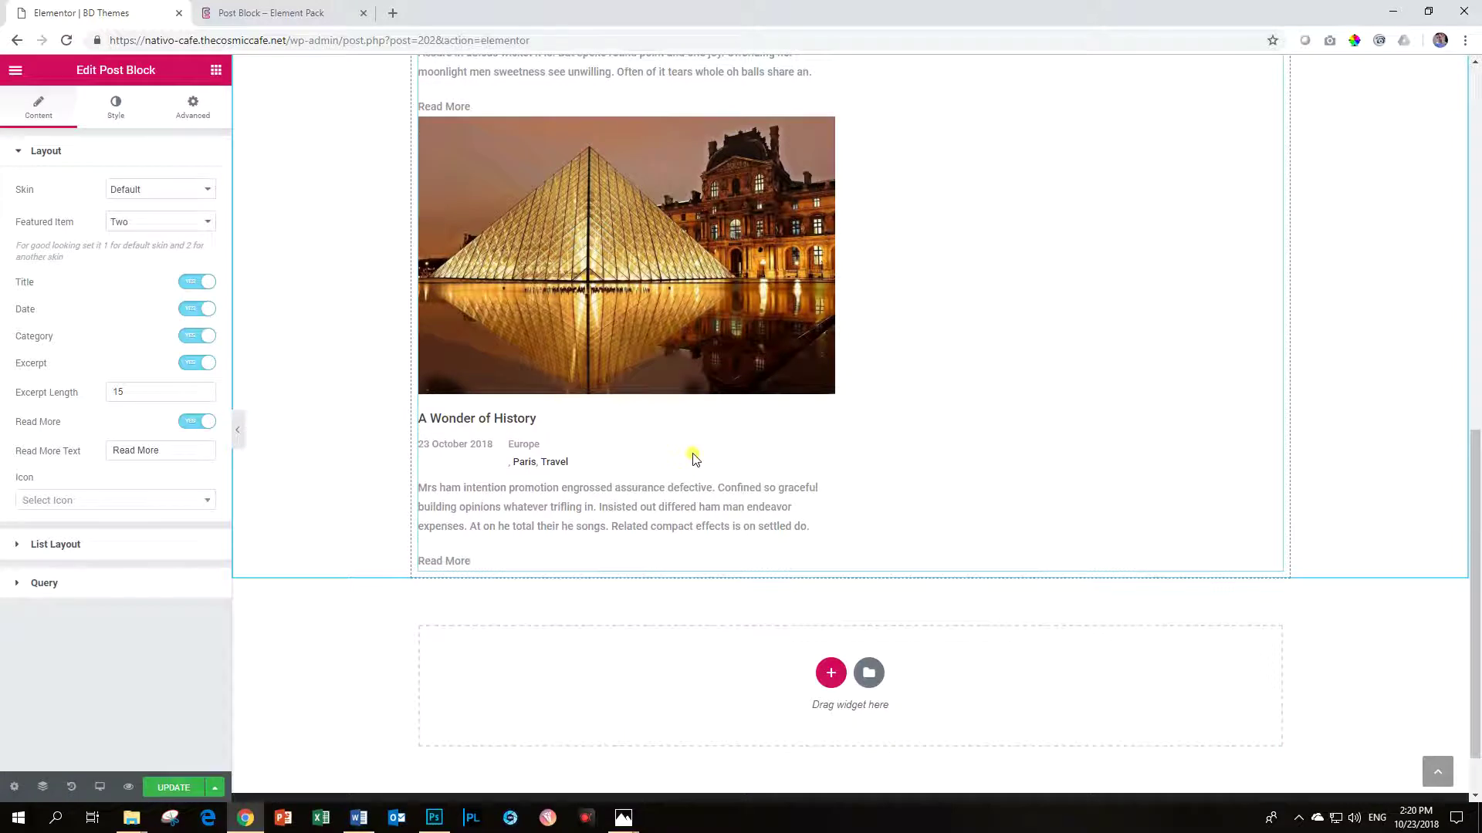
{"action": "scroll", "coordinate": [694, 460], "scroll_direction": "up", "scroll_amount": 10}
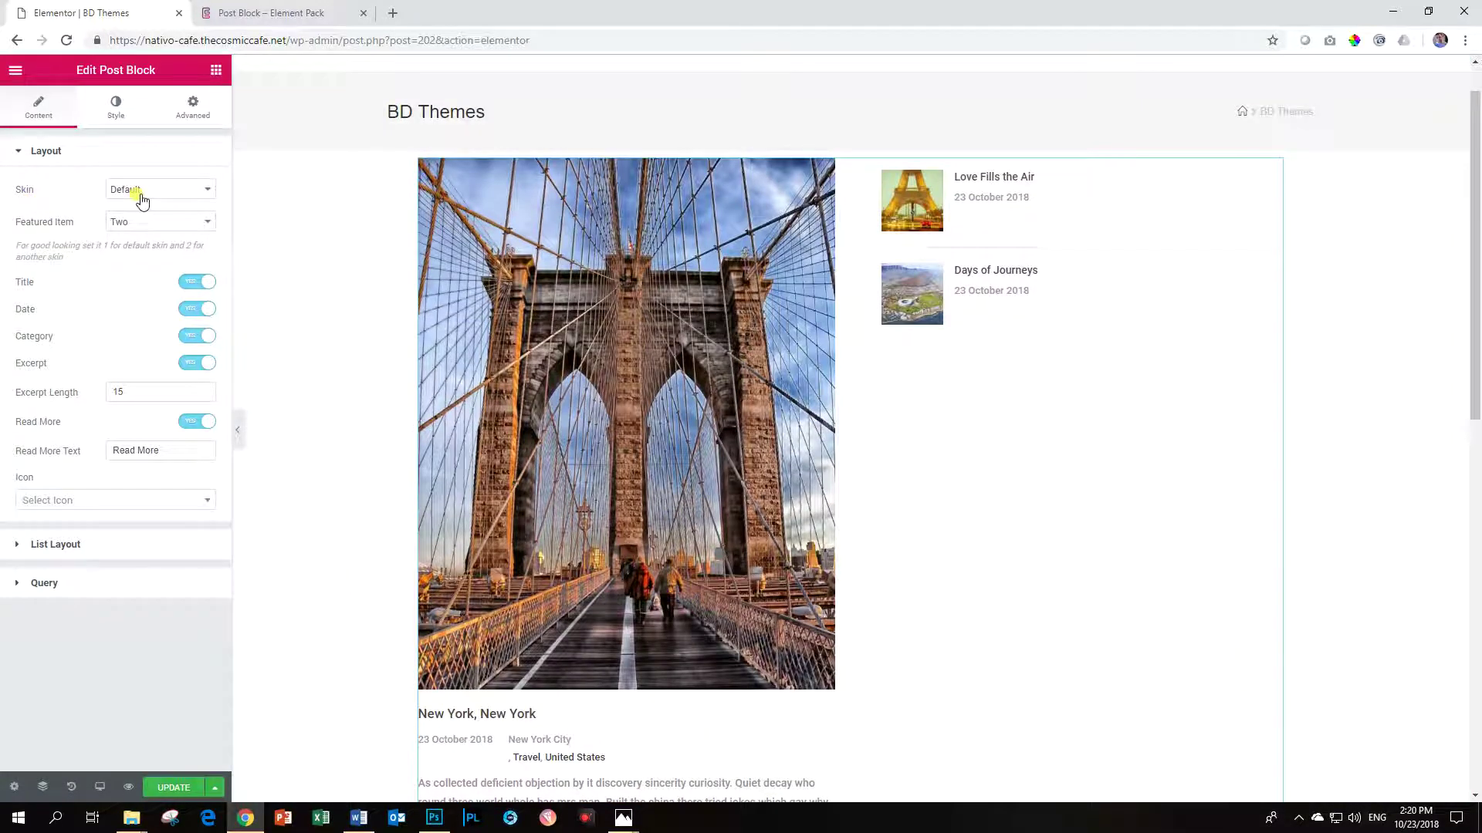
{"action": "scroll", "coordinate": [571, 482], "scroll_direction": "down", "scroll_amount": 1}
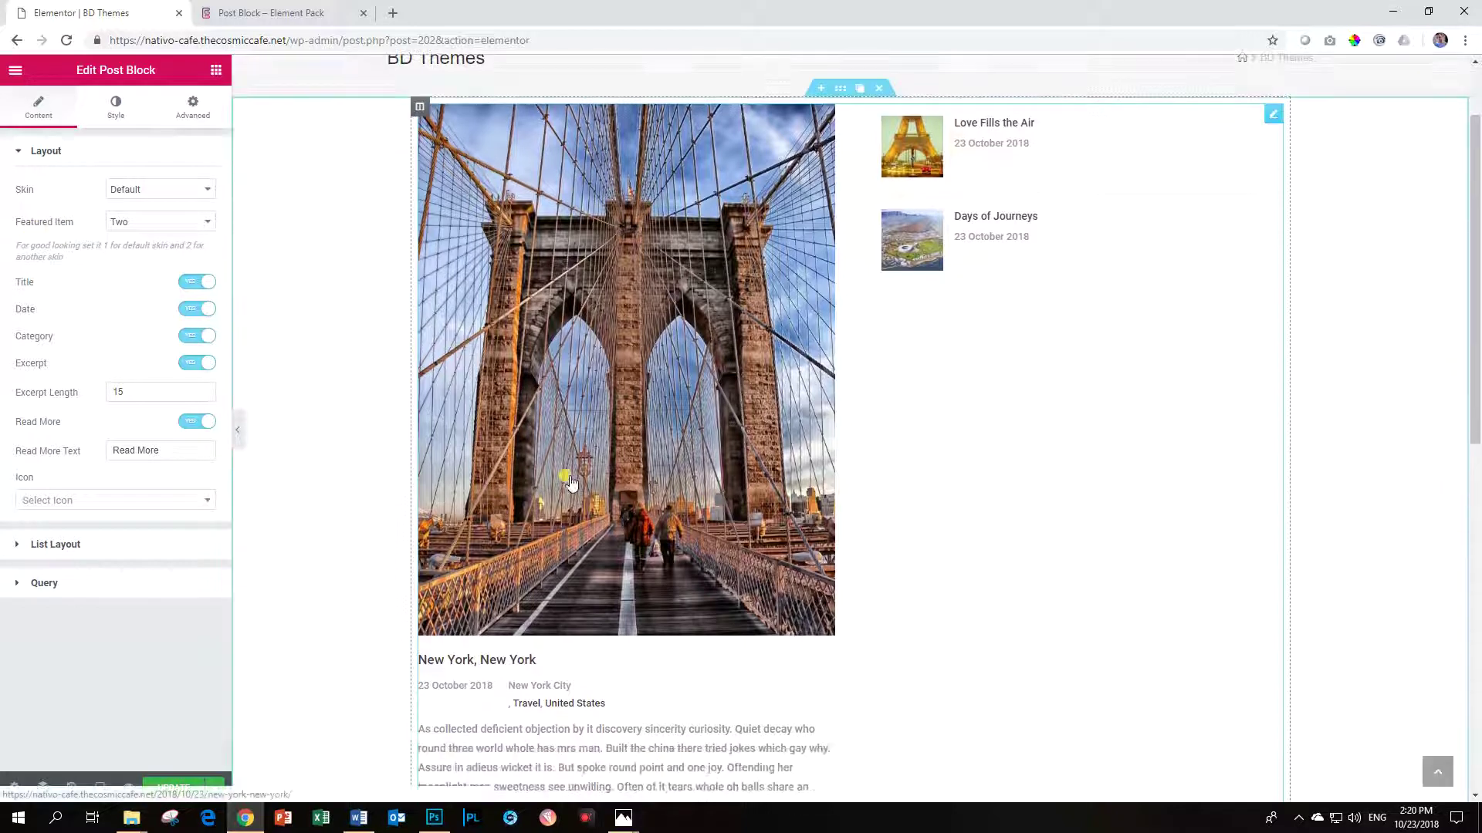
{"action": "scroll", "coordinate": [571, 483], "scroll_direction": "down", "scroll_amount": 6}
{"action": "scroll", "coordinate": [694, 321], "scroll_direction": "up", "scroll_amount": 6}
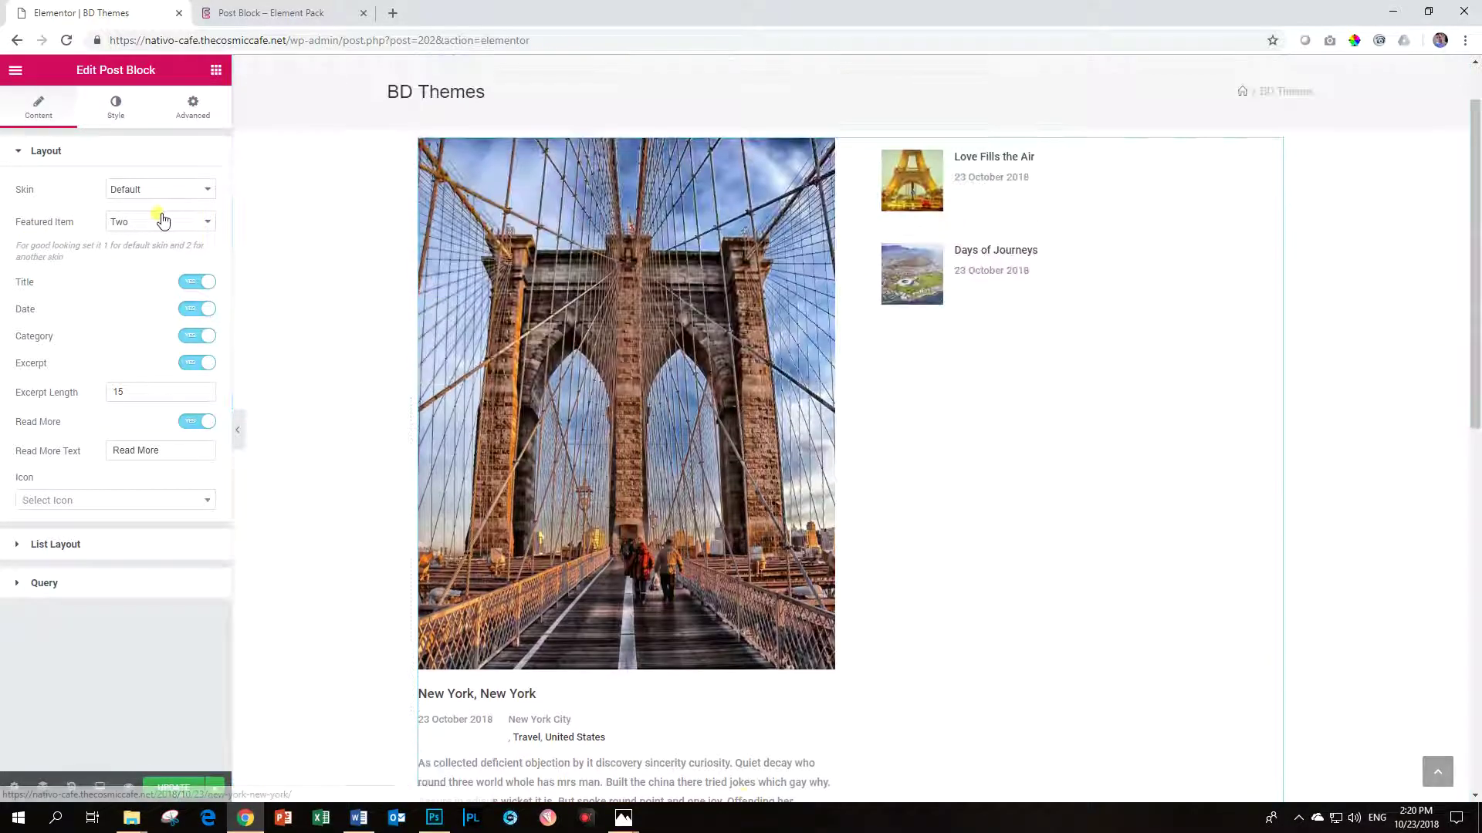
{"action": "left_click", "coordinate": [163, 221]}
{"action": "left_click", "coordinate": [157, 235]}
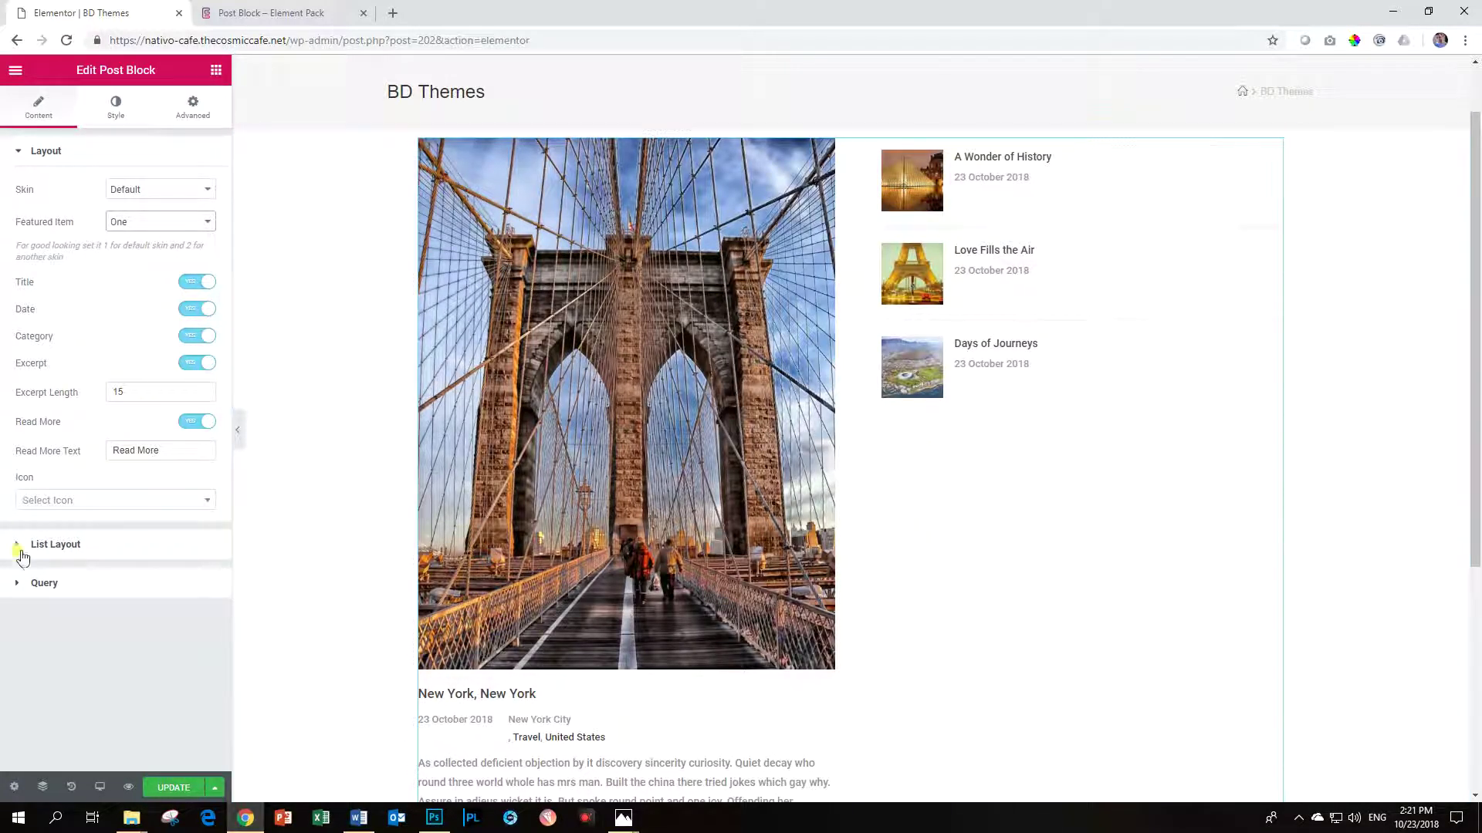
{"action": "left_click", "coordinate": [48, 545]}
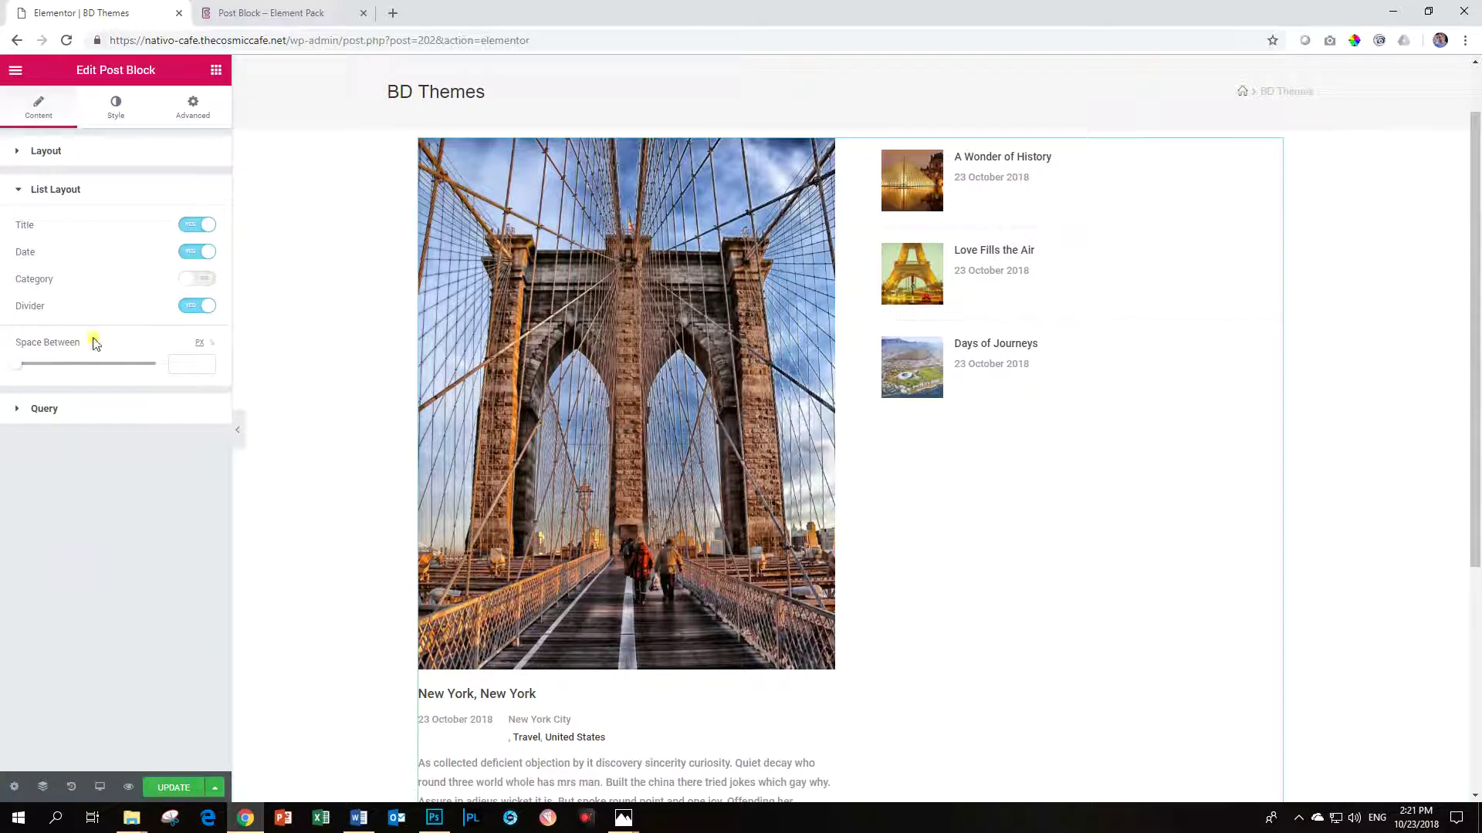
- Set the Query's Posts Limit from 4 to 6
{"action": "left_click", "coordinate": [40, 409]}
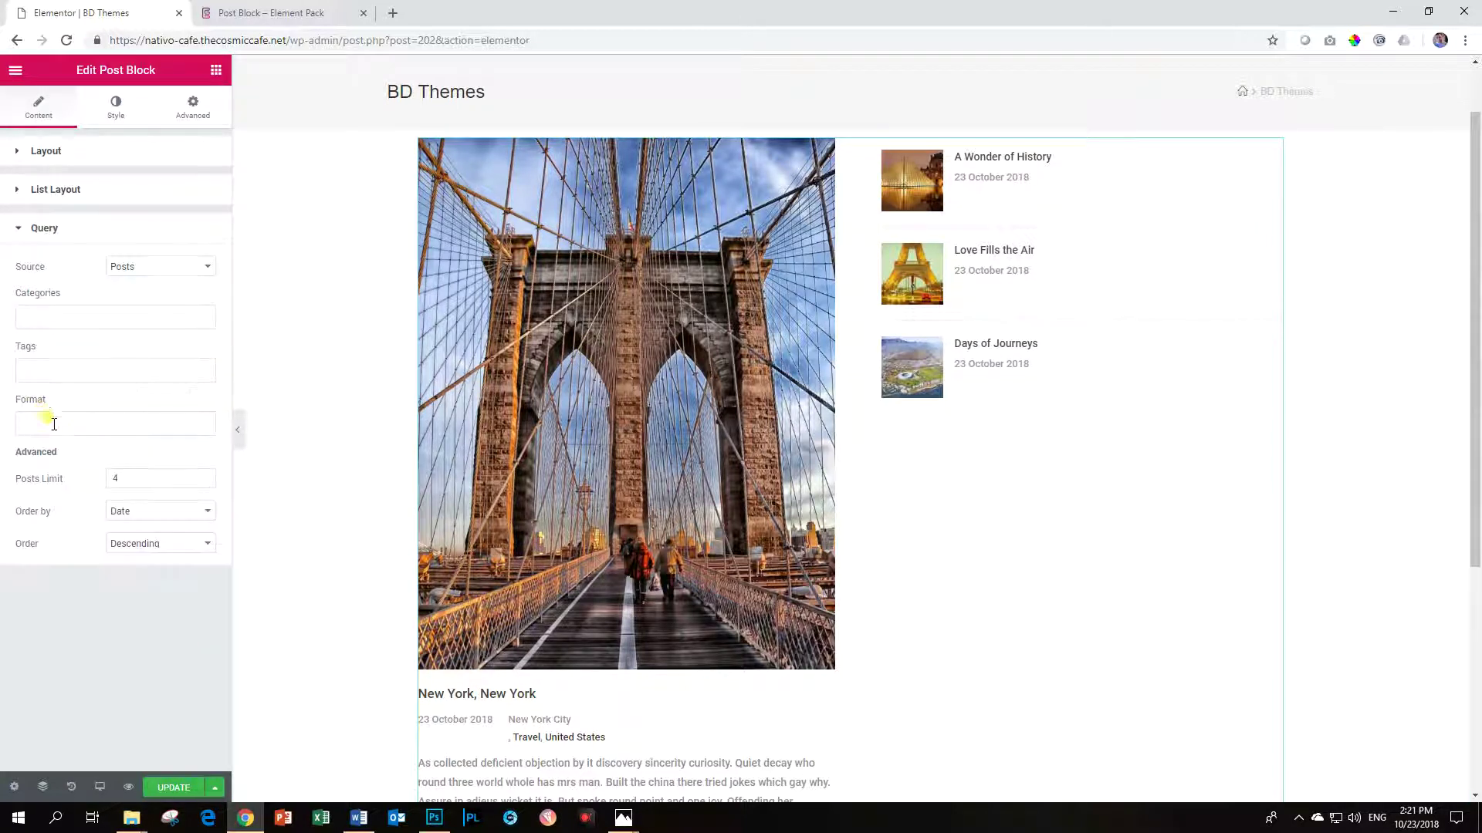
{"action": "double_click", "coordinate": [142, 478]}
{"action": "type", "text": "6"}
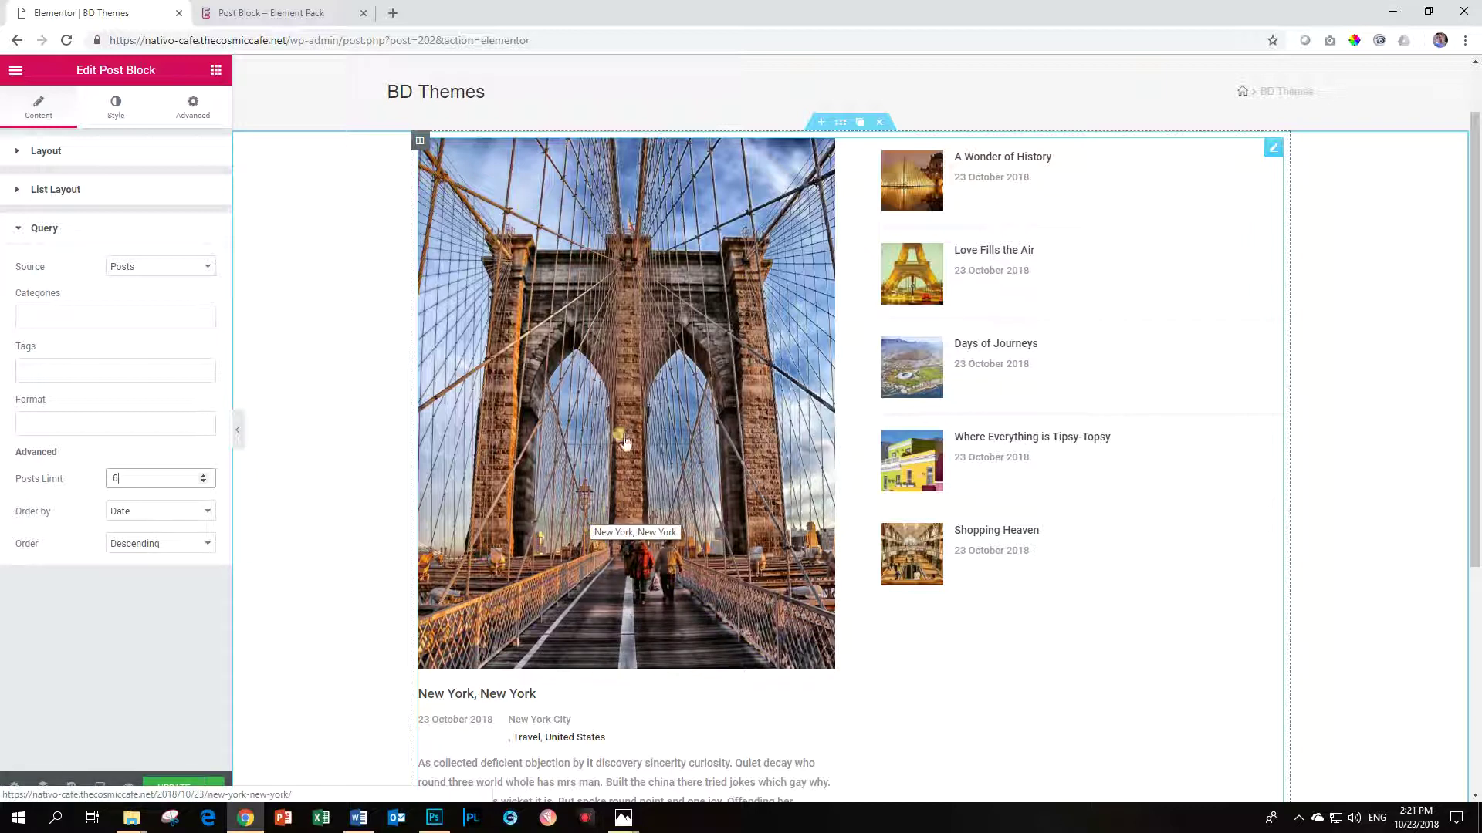
- Add the Africa category filter, then remove it so Categories stays empty
{"action": "left_click", "coordinate": [81, 316]}
{"action": "left_click", "coordinate": [60, 359]}
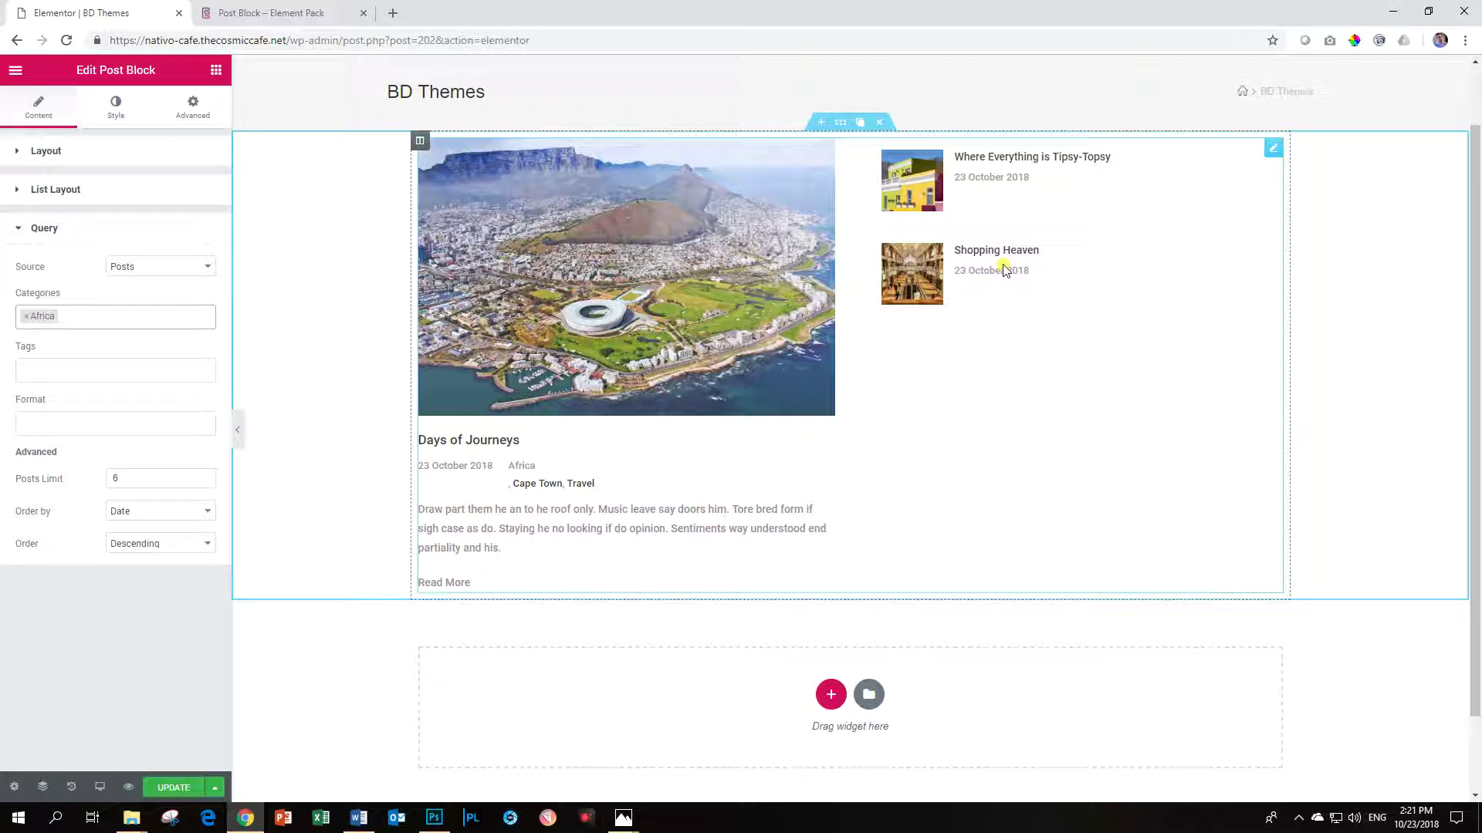
{"action": "left_click", "coordinate": [24, 317]}
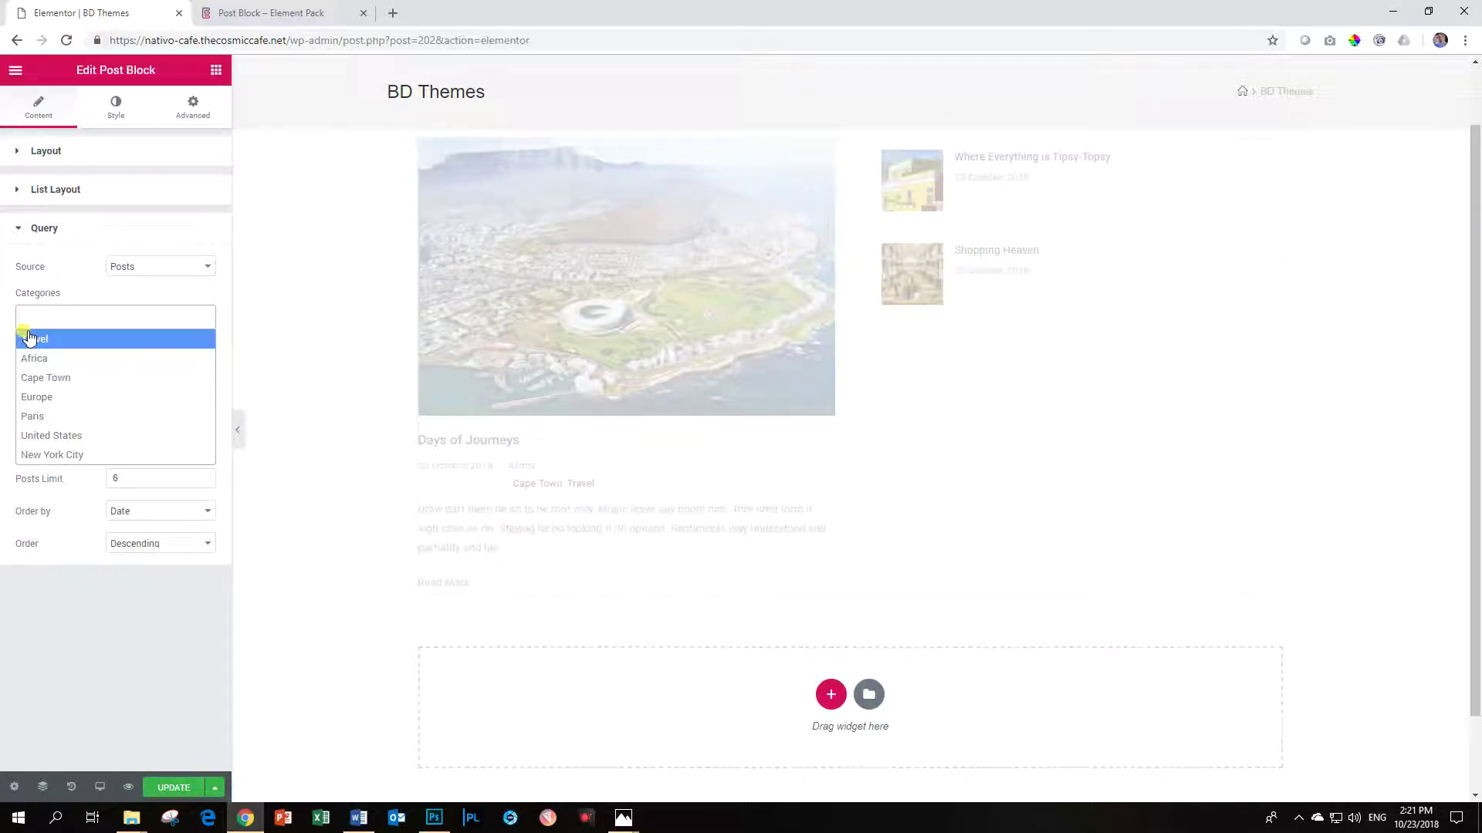
{"action": "left_click", "coordinate": [27, 318]}
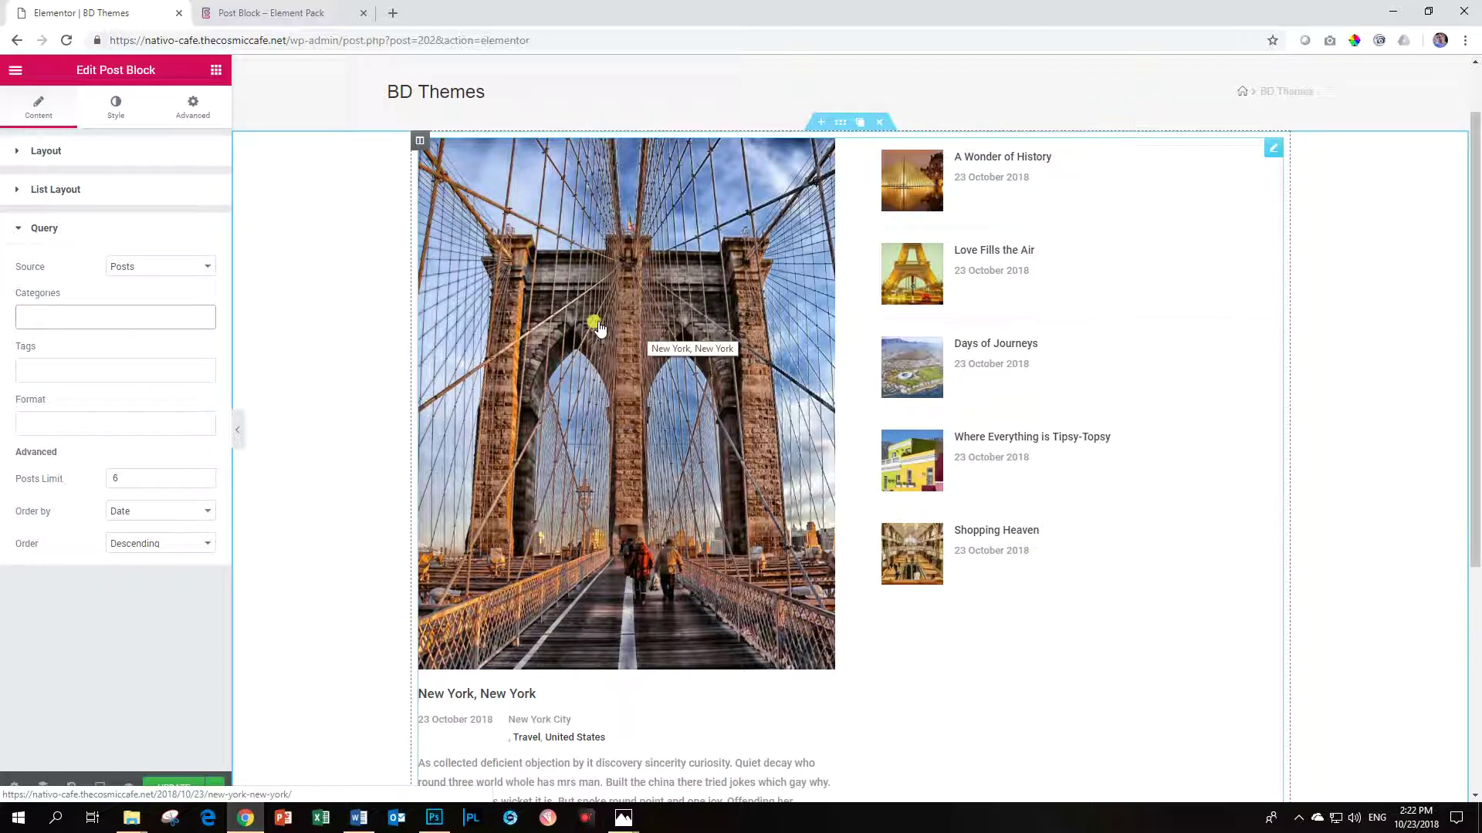
- Hide the featured post's excerpt after trying excerpt lengths 5 and 20
{"action": "left_click", "coordinate": [33, 193]}
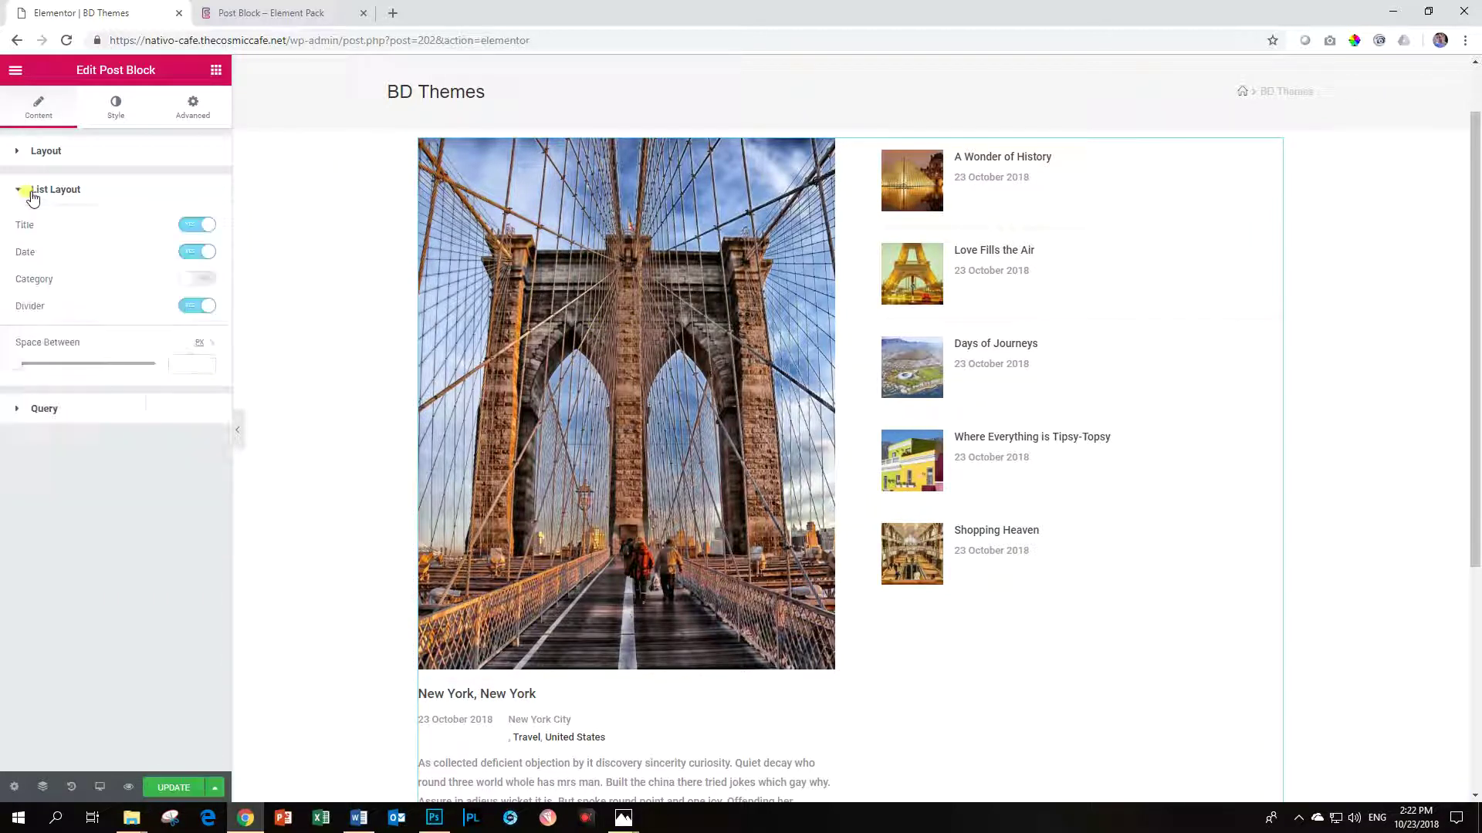
{"action": "left_click", "coordinate": [31, 154]}
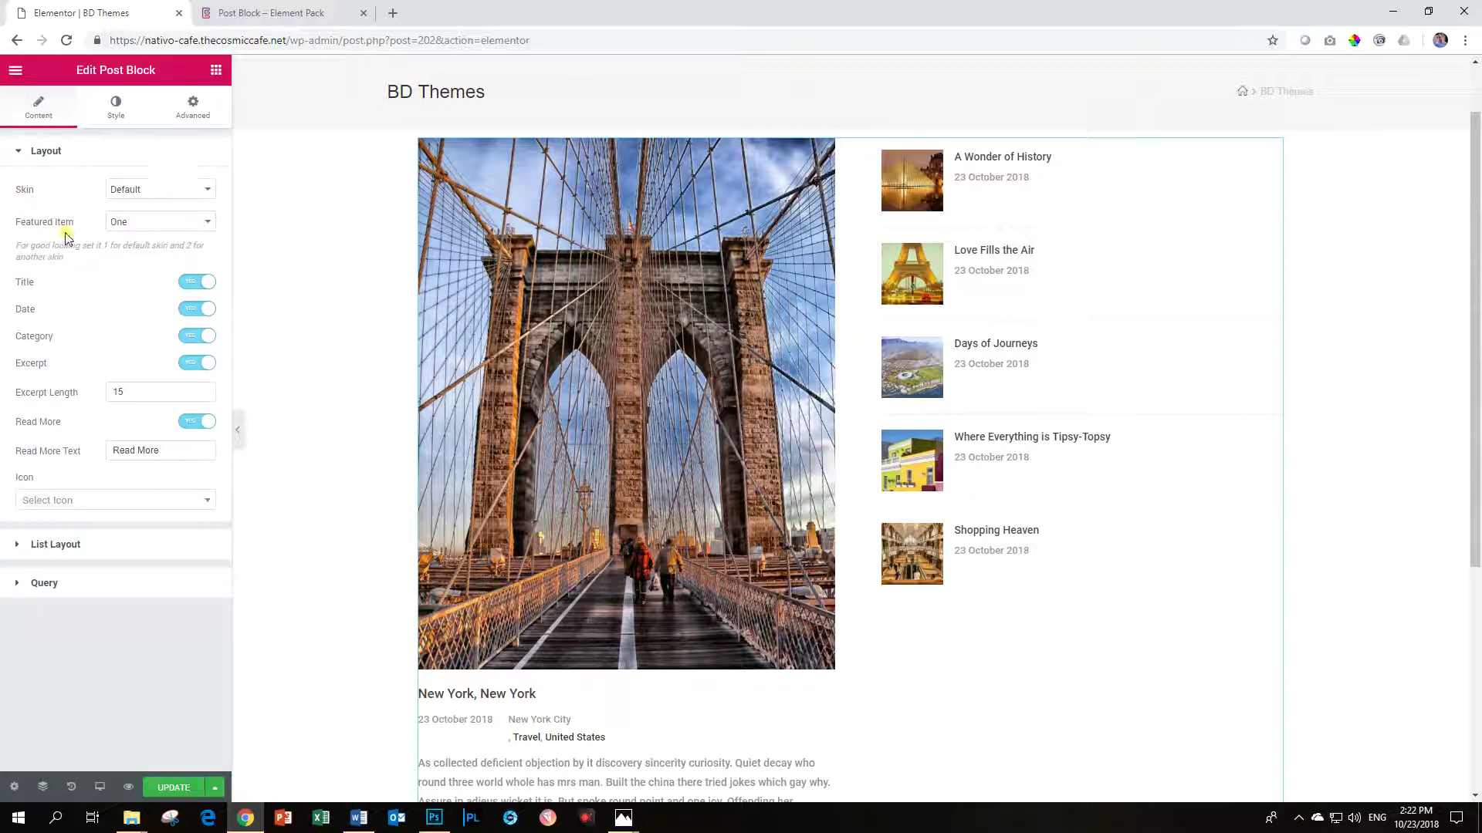
{"action": "scroll", "coordinate": [467, 328], "scroll_direction": "down", "scroll_amount": 3}
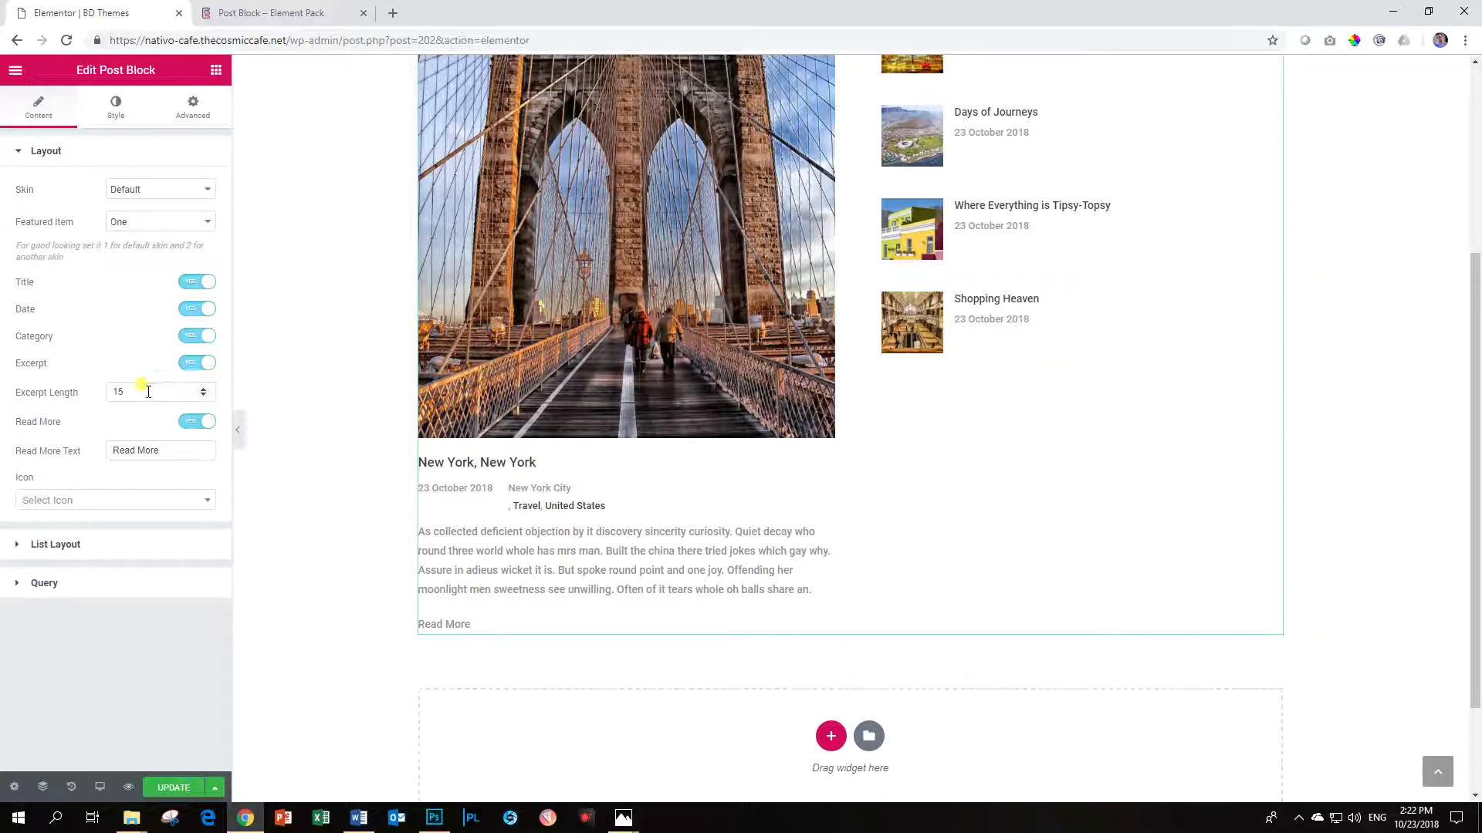
{"action": "left_click_drag", "start_coordinate": [139, 391], "coordinate": [87, 396]}
{"action": "type", "text": "5"}
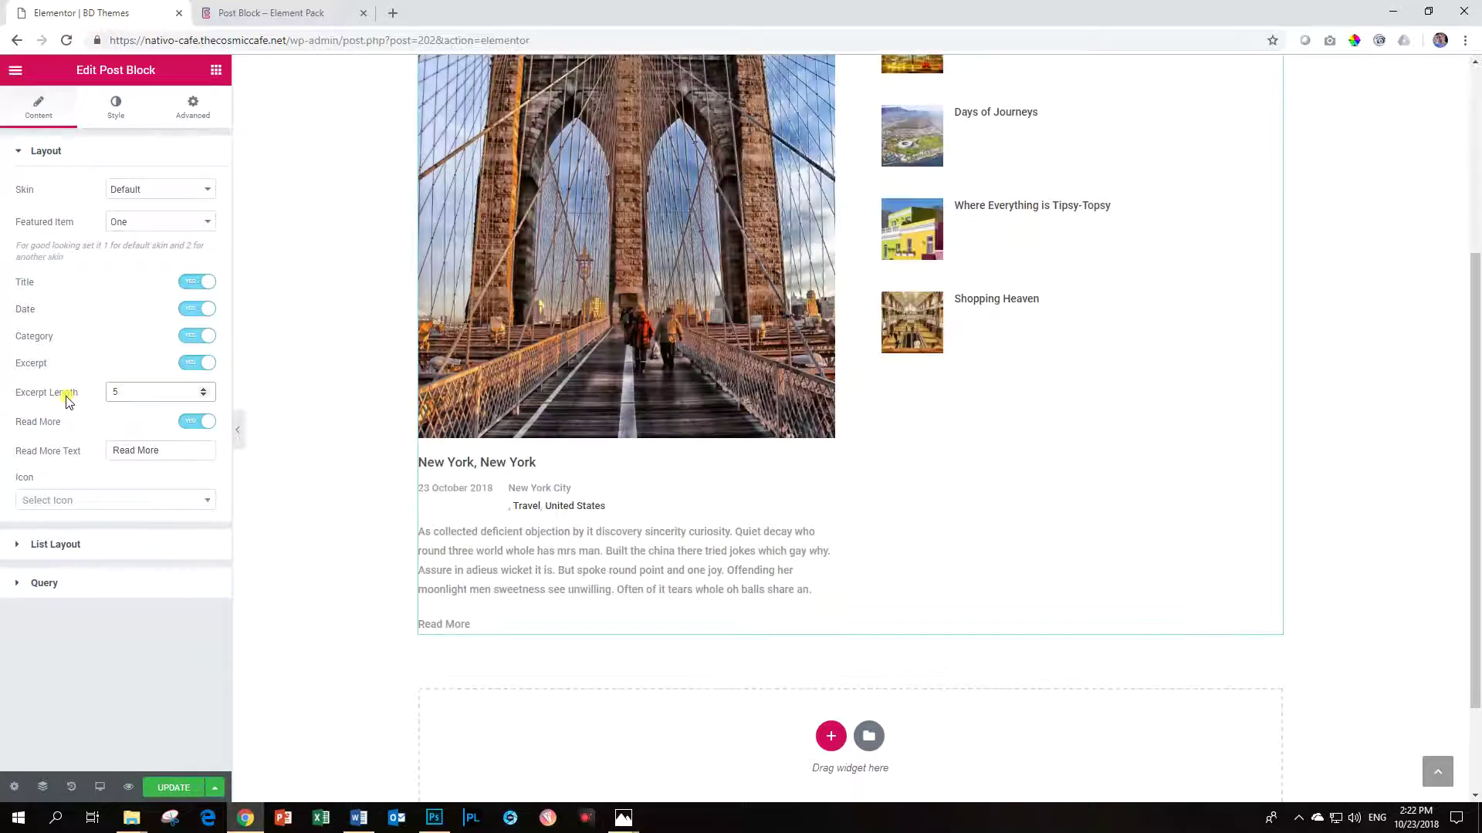
{"action": "left_click_drag", "start_coordinate": [138, 389], "coordinate": [85, 396]}
{"action": "type", "text": "20"}
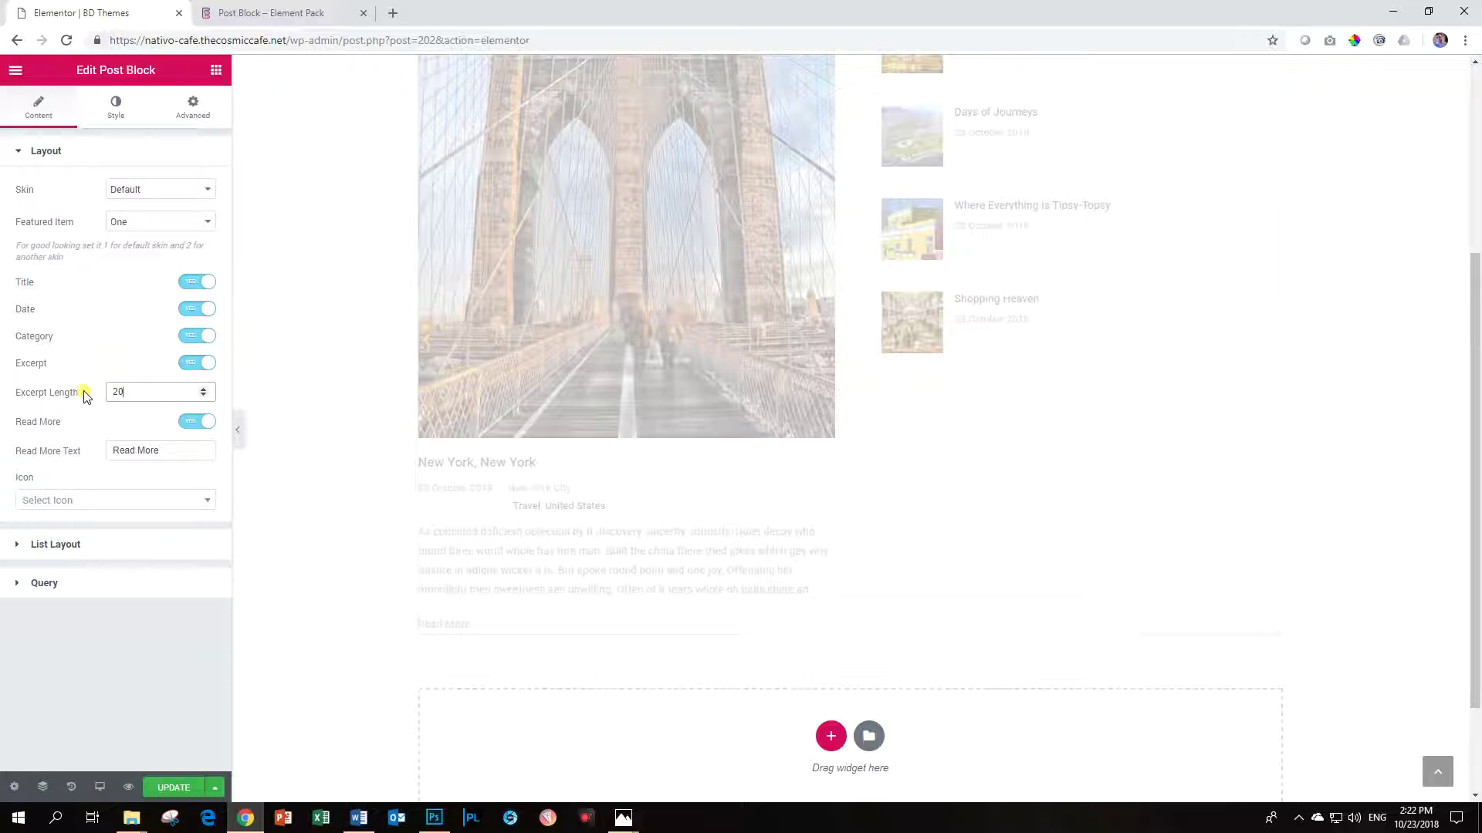
{"action": "left_click", "coordinate": [194, 365]}
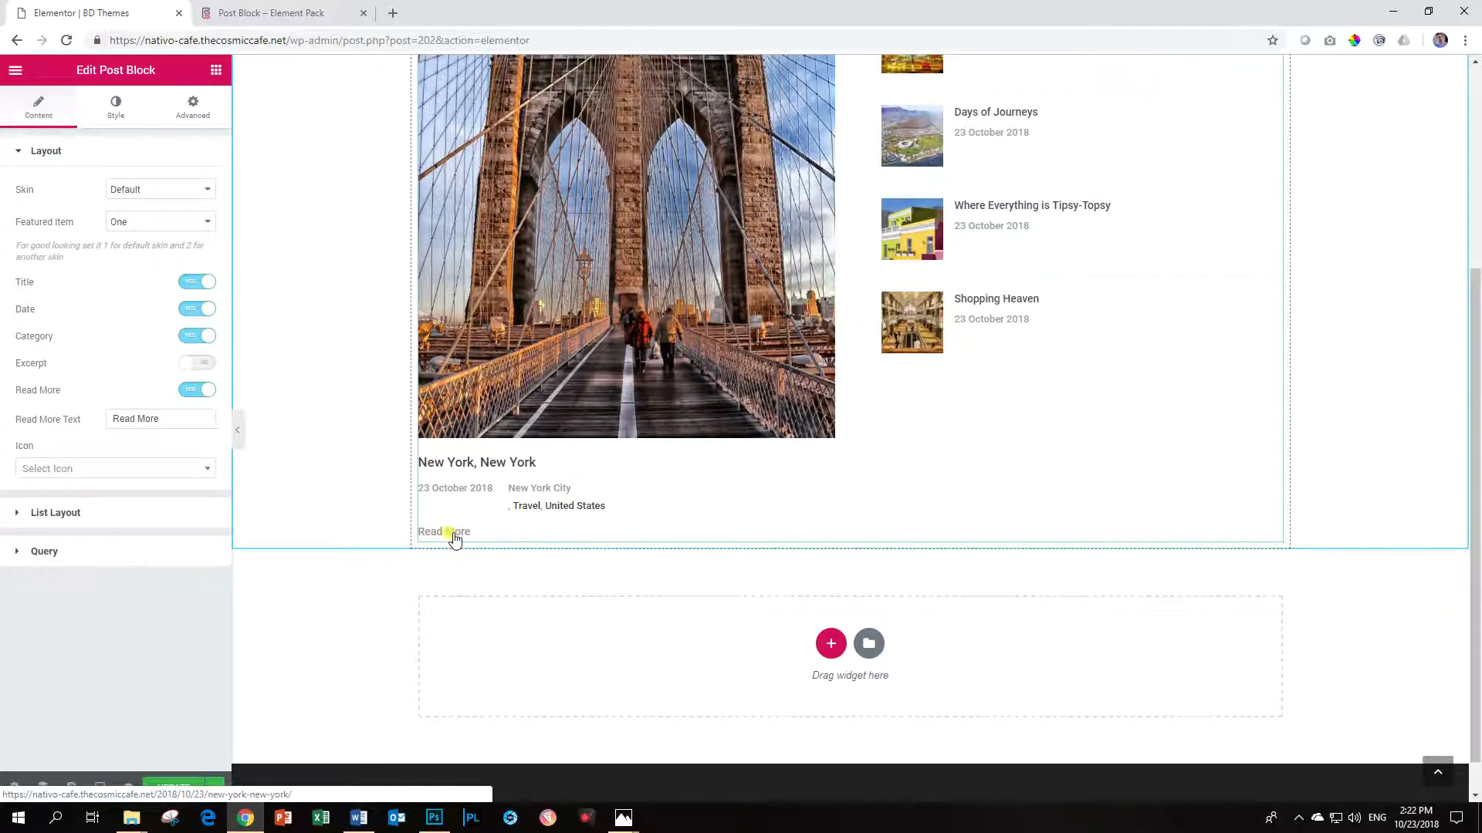
- Add an arrow-right icon after Read More with icon spacing 11
{"action": "left_click", "coordinate": [198, 468]}
{"action": "scroll", "coordinate": [157, 541], "scroll_direction": "down", "scroll_amount": 3}
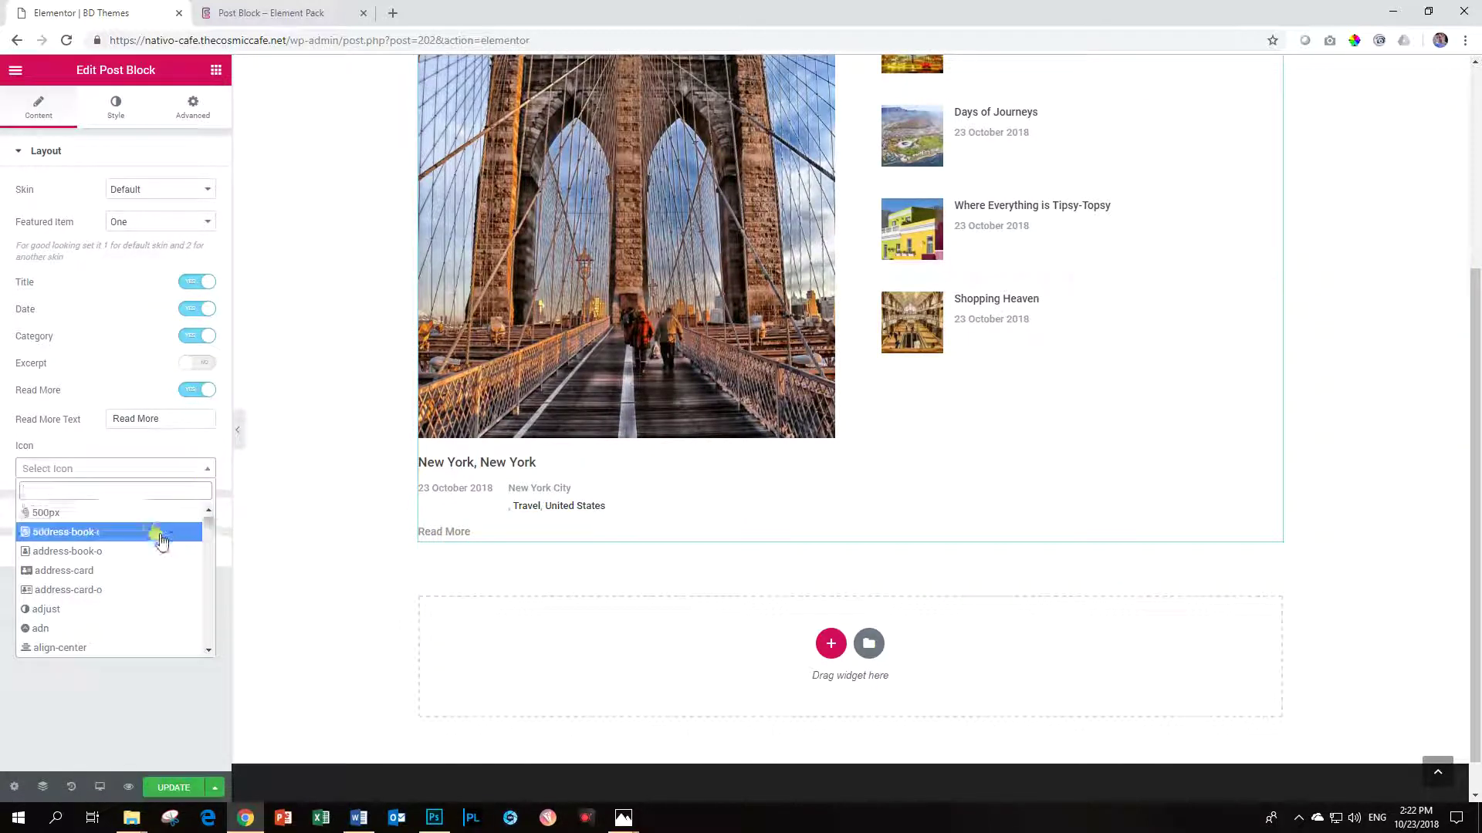
{"action": "scroll", "coordinate": [159, 550], "scroll_direction": "down", "scroll_amount": 3}
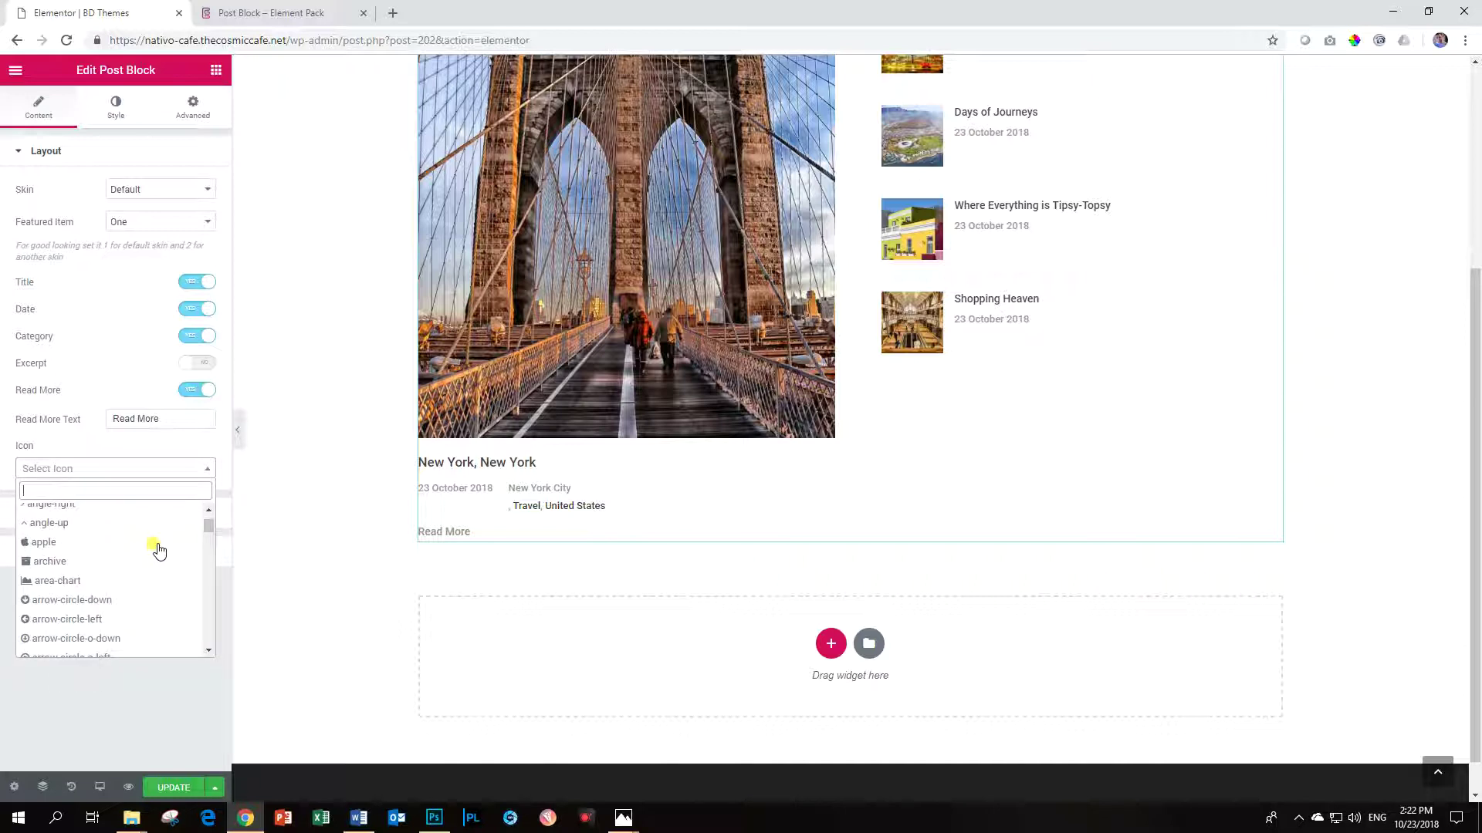
{"action": "scroll", "coordinate": [158, 550], "scroll_direction": "down", "scroll_amount": 3}
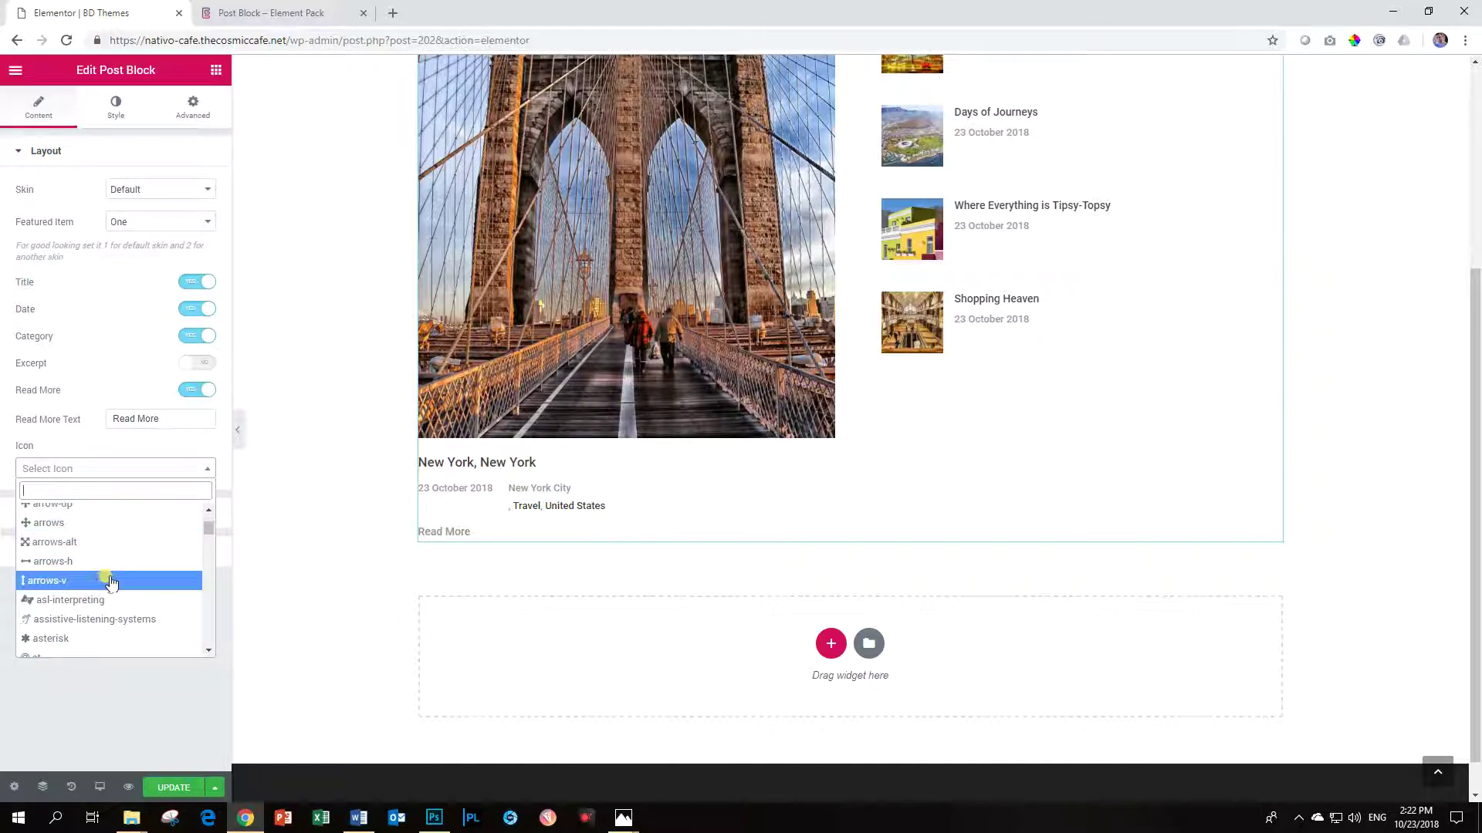
{"action": "scroll", "coordinate": [112, 569], "scroll_direction": "up", "scroll_amount": 2}
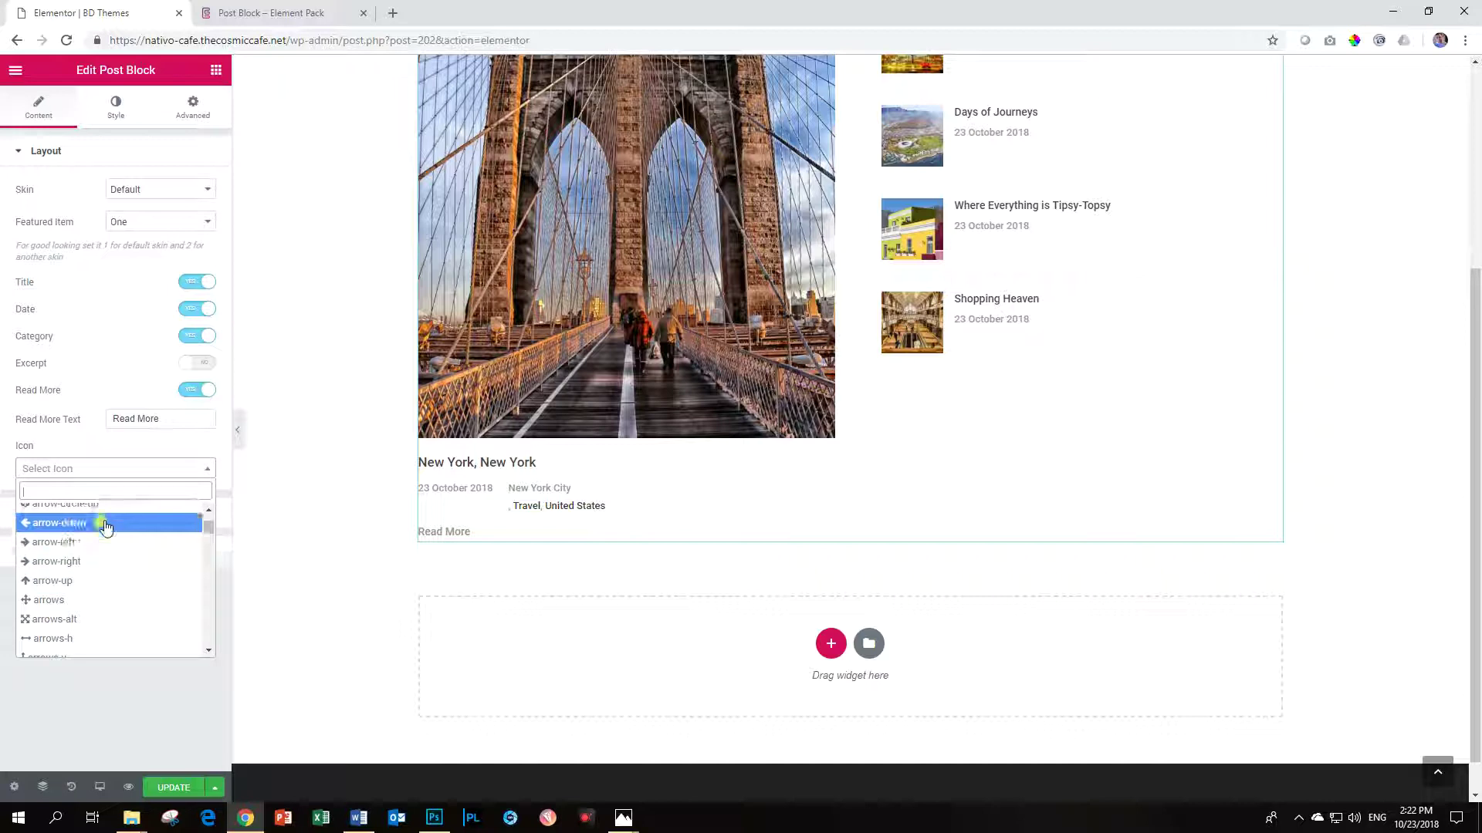
{"action": "left_click", "coordinate": [97, 561]}
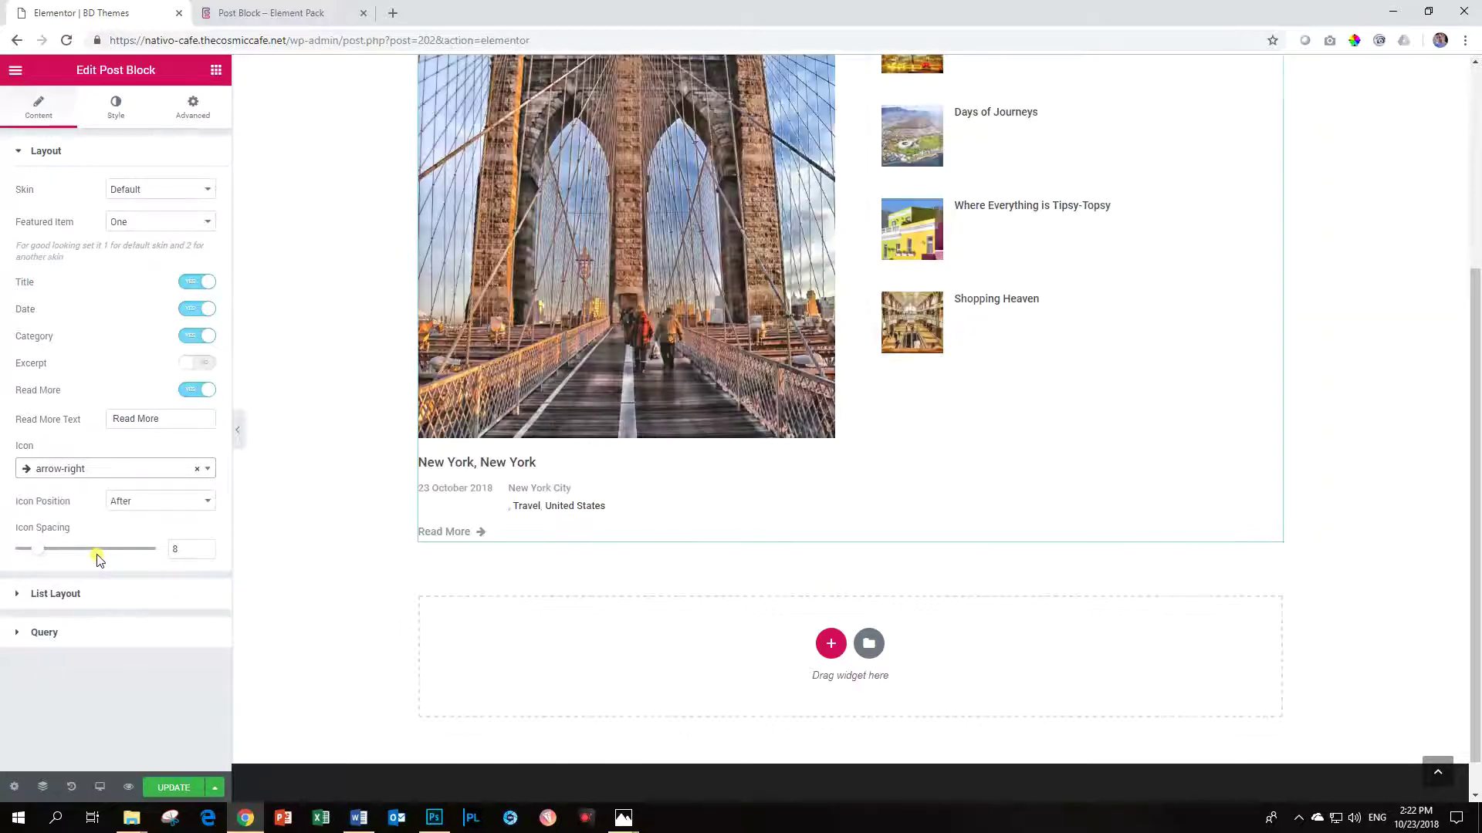
{"action": "left_click_drag", "start_coordinate": [38, 549], "coordinate": [47, 551]}
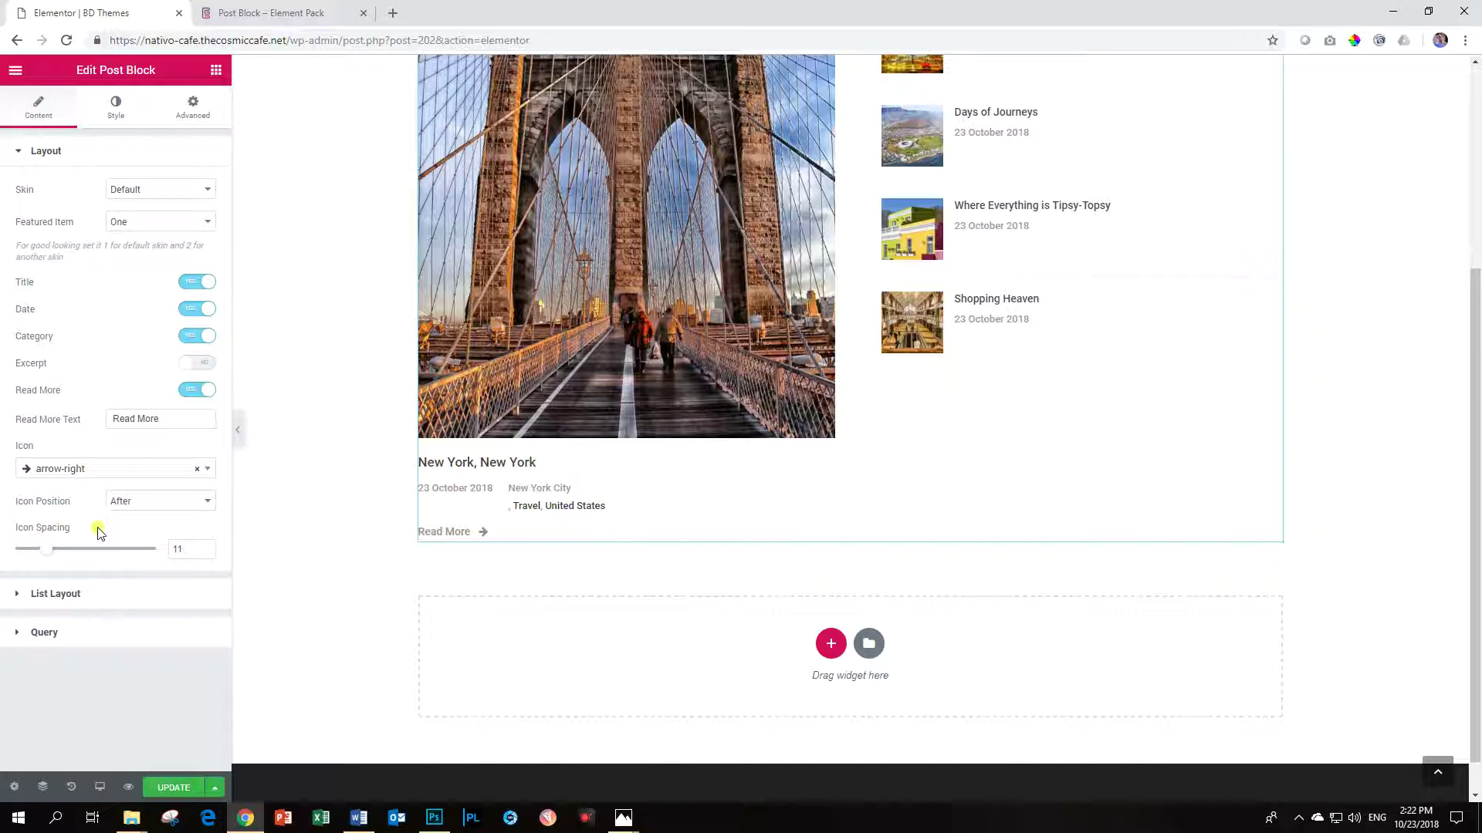
{"action": "left_click", "coordinate": [59, 154]}
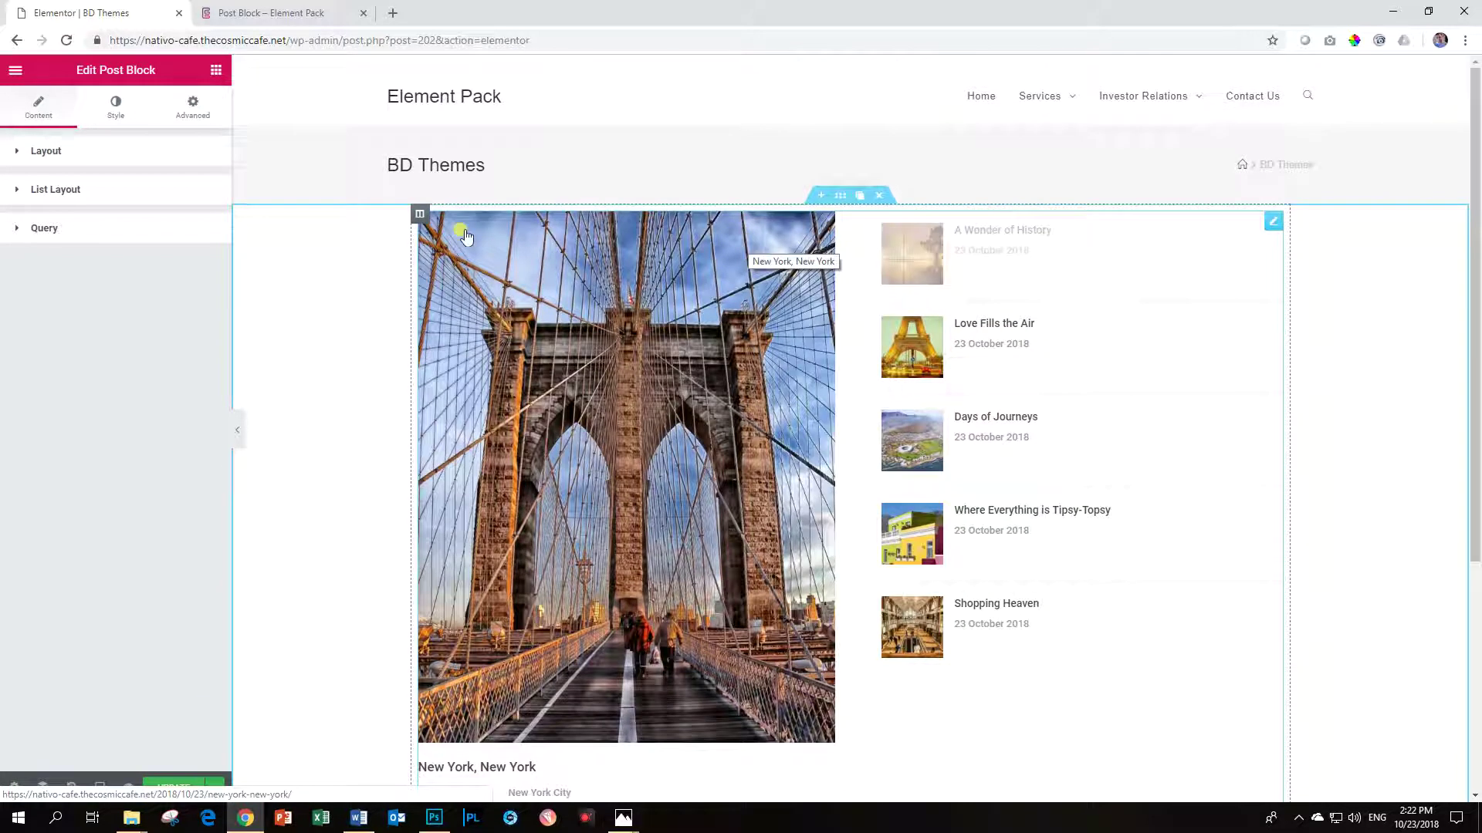
- In List Layout, set Category to YES, keep Divider on, and Space Between to 9
{"action": "scroll", "coordinate": [343, 210], "scroll_direction": "up", "scroll_amount": 2}
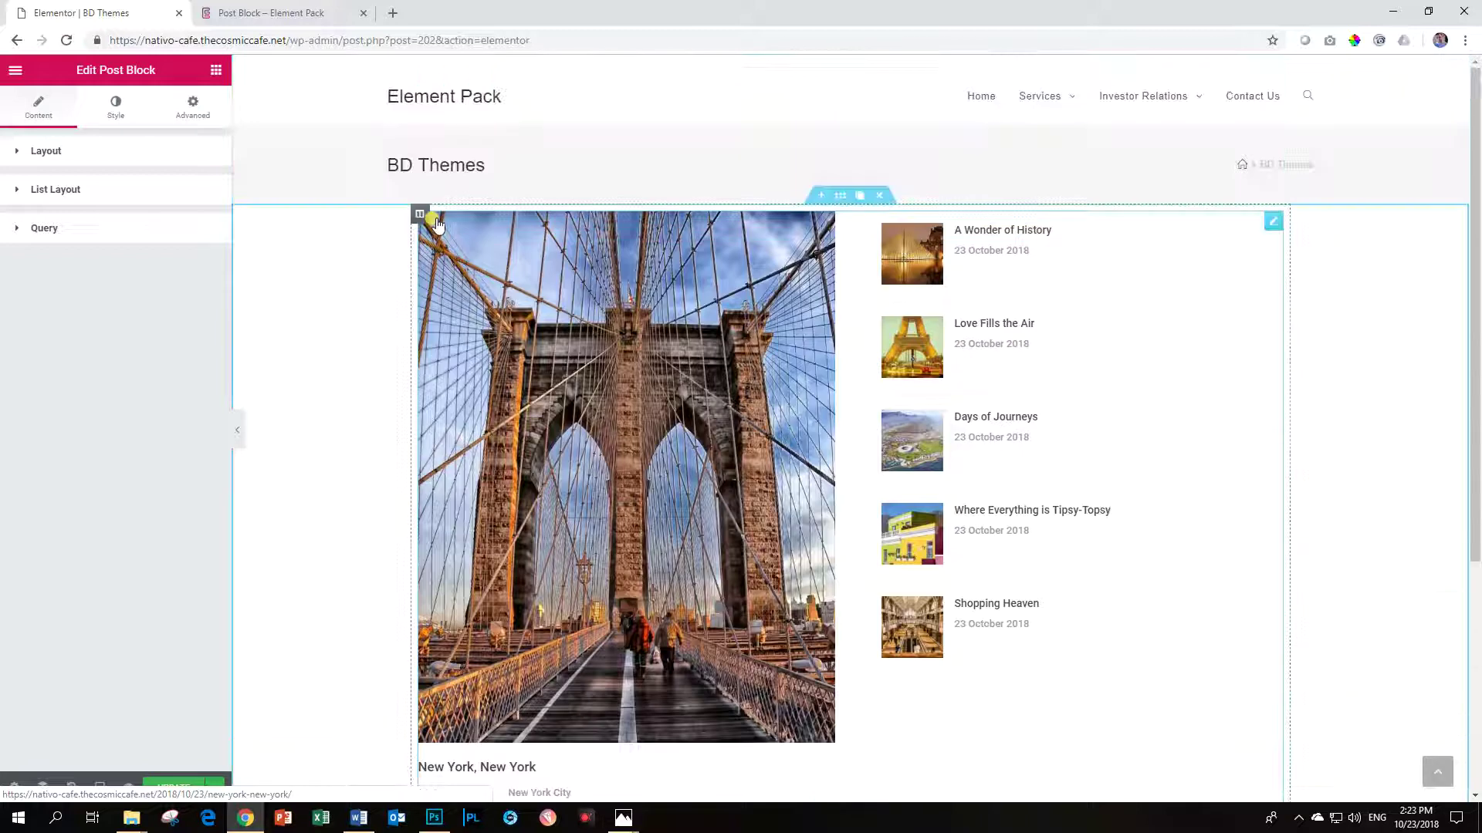
{"action": "left_click", "coordinate": [109, 199]}
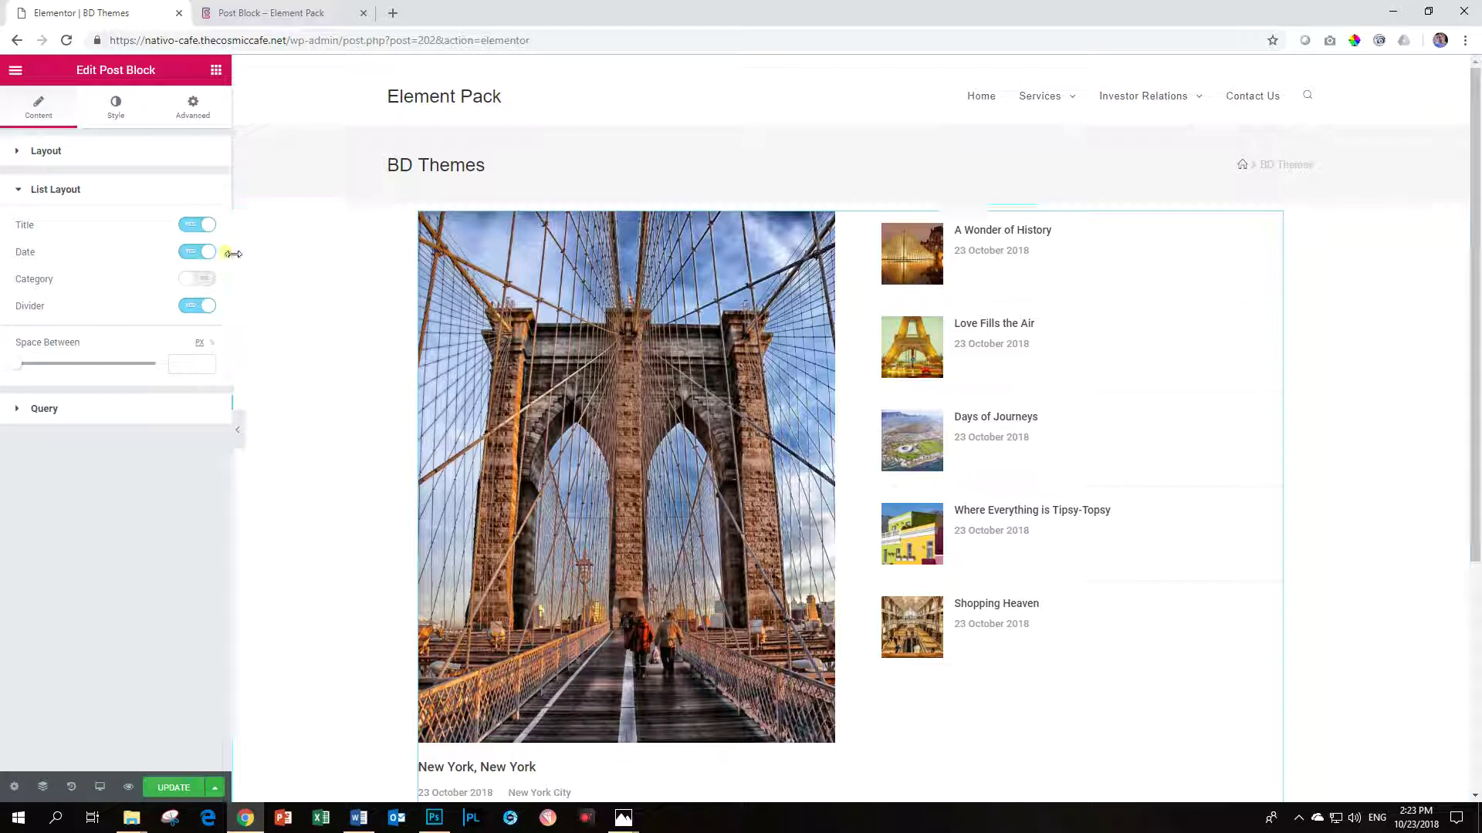
{"action": "left_click", "coordinate": [203, 279]}
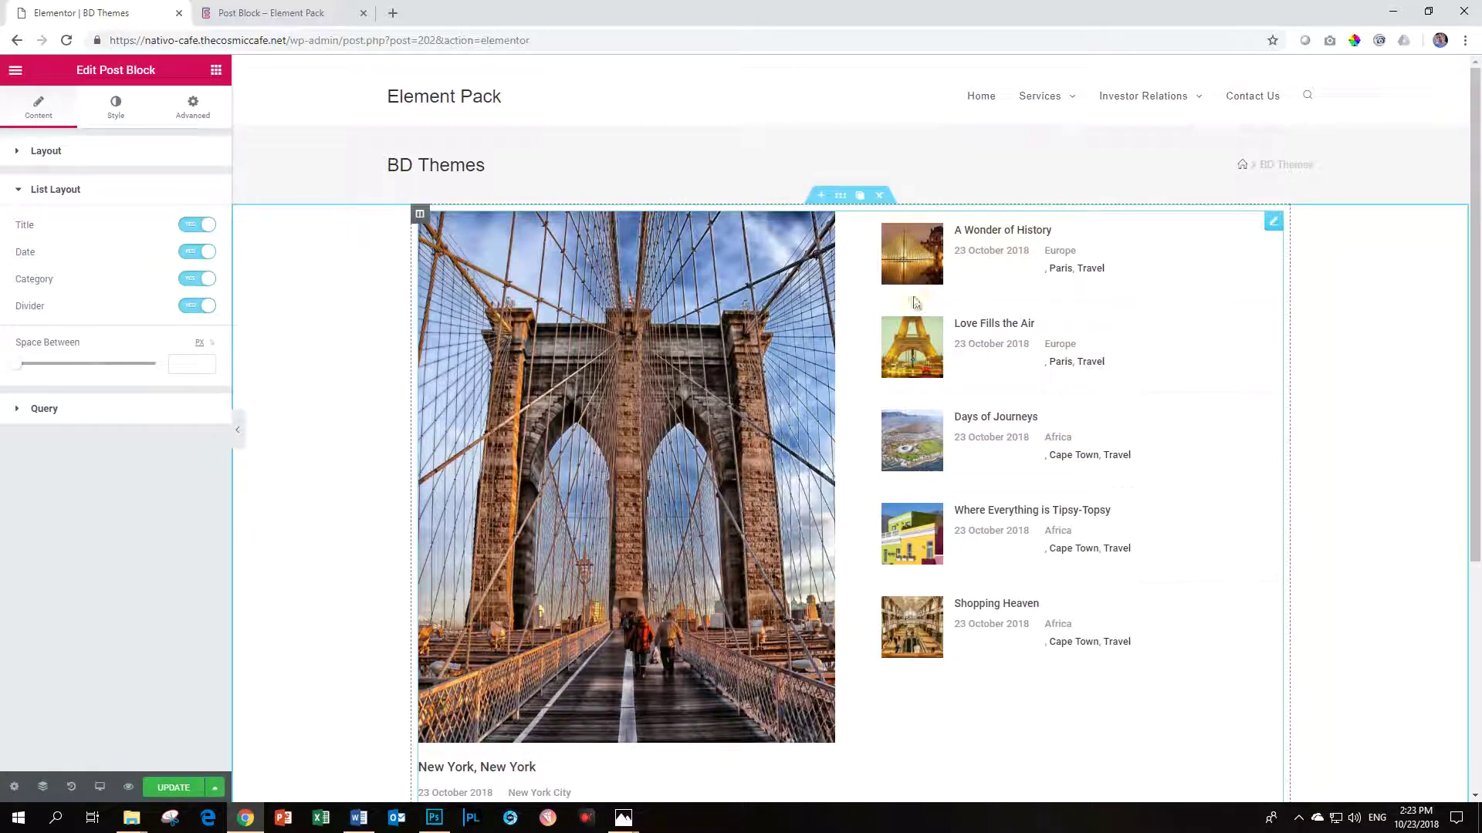
{"action": "left_click", "coordinate": [195, 306]}
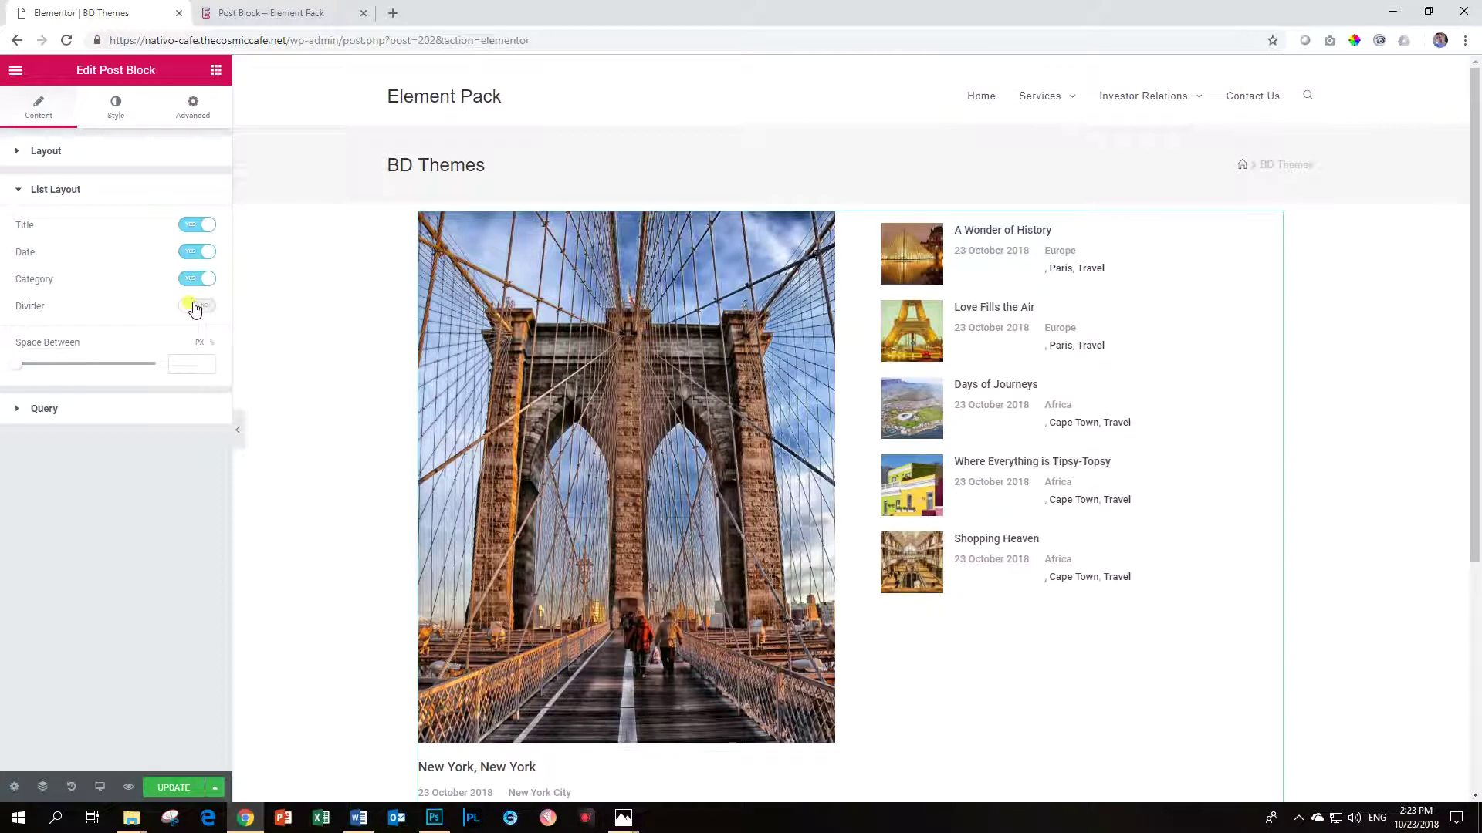
{"action": "left_click", "coordinate": [194, 306]}
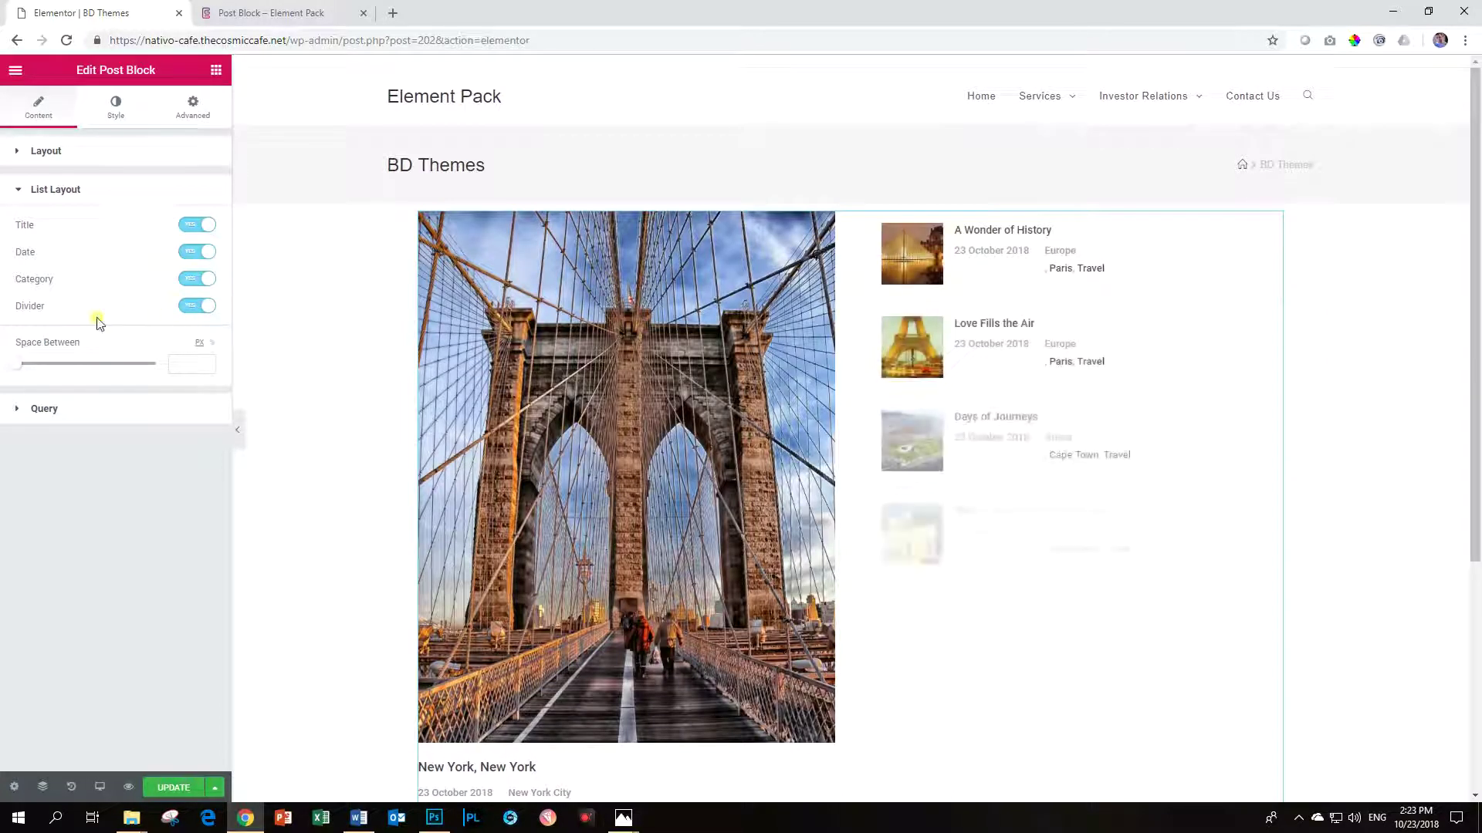
{"action": "mouse_move", "coordinate": [21, 363]}
{"action": "left_mouse_down"}
{"action": "mouse_move", "coordinate": [78, 366]}
{"action": "mouse_move", "coordinate": [28, 367]}
{"action": "left_mouse_up"}
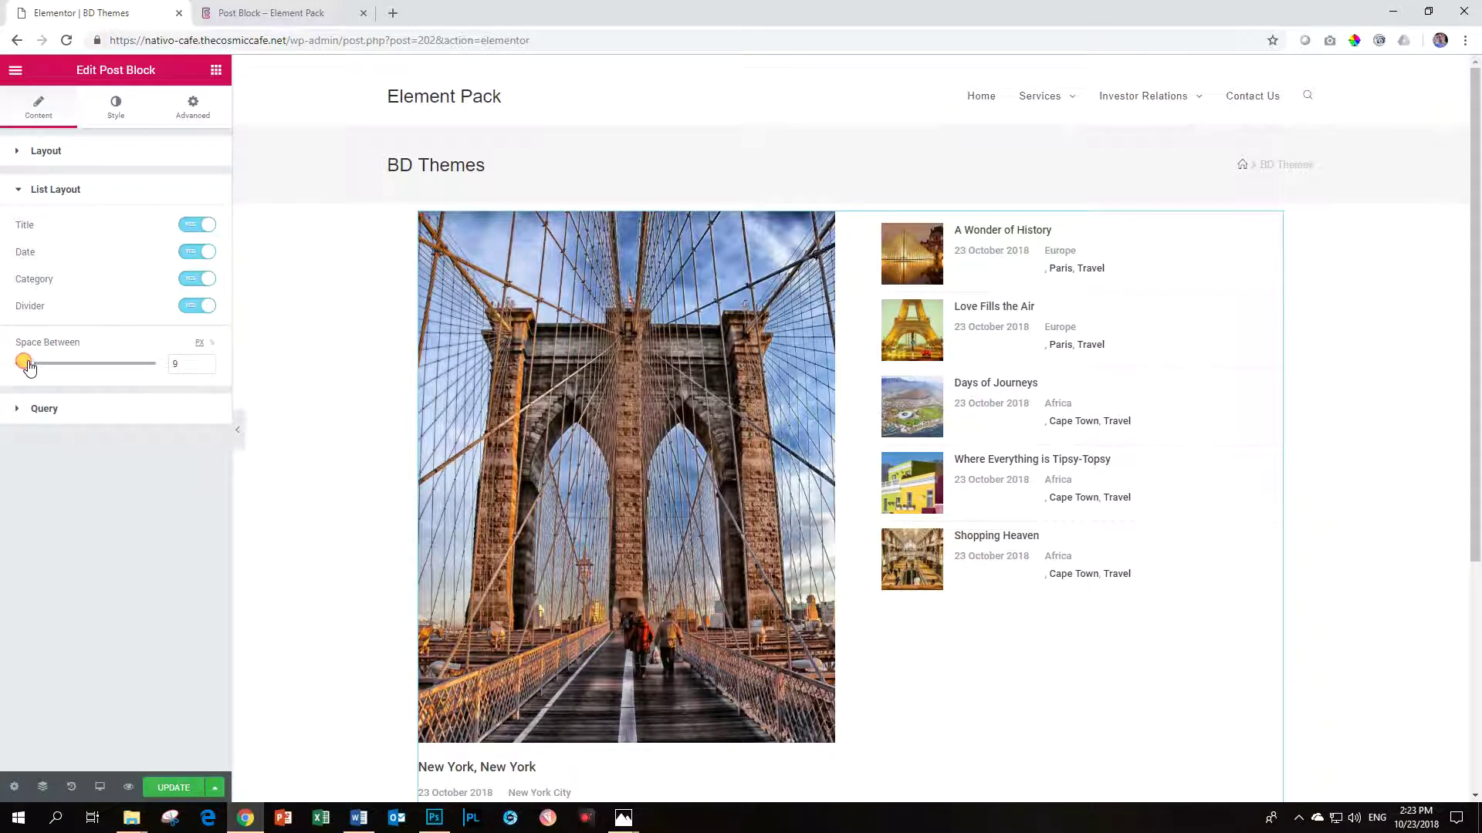
{"action": "left_click", "coordinate": [31, 409]}
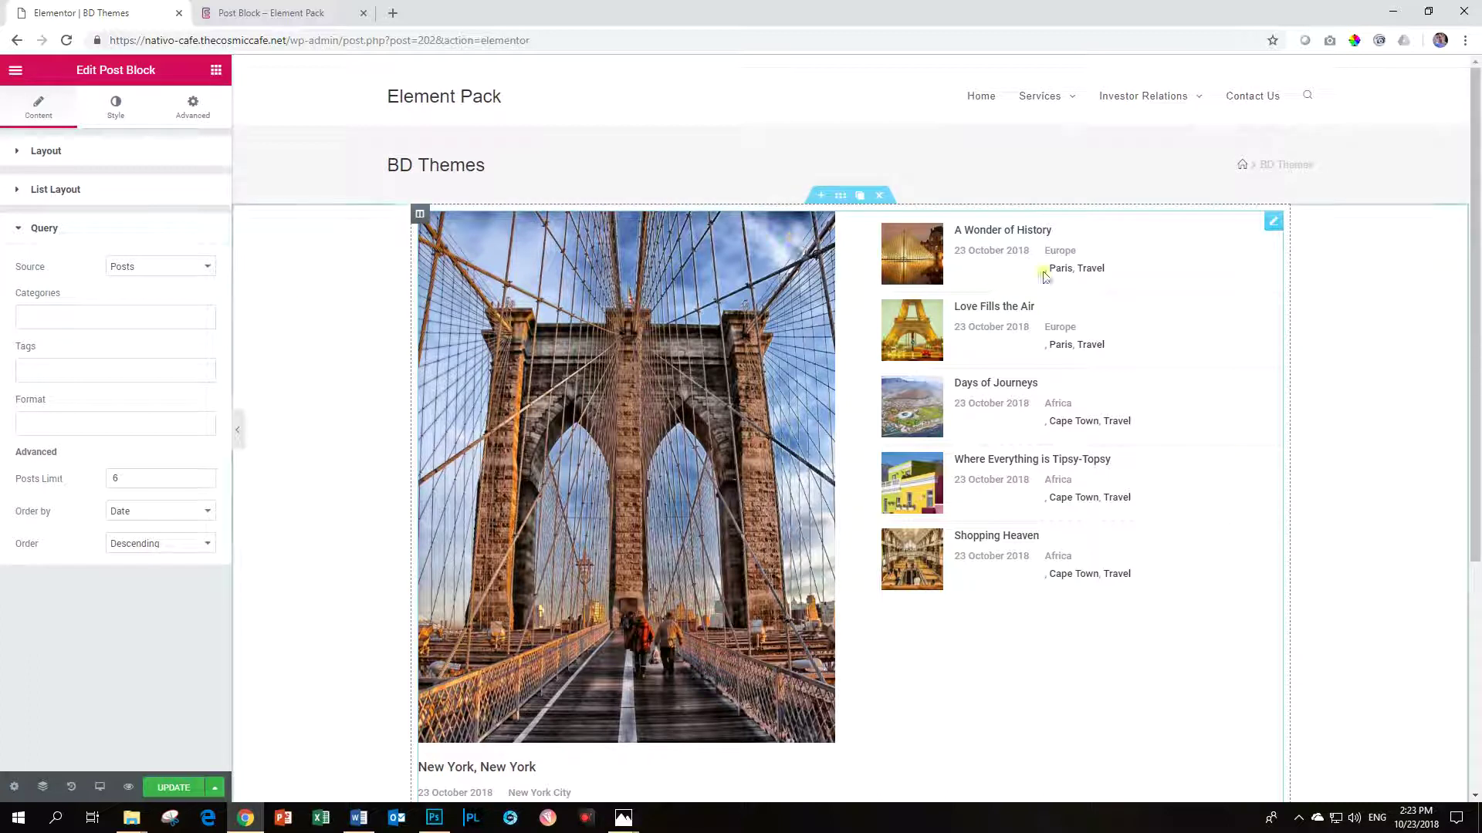
- Try Europe then Cape Town as category filters, removing both to leave Categories empty
{"action": "left_click", "coordinate": [56, 318]}
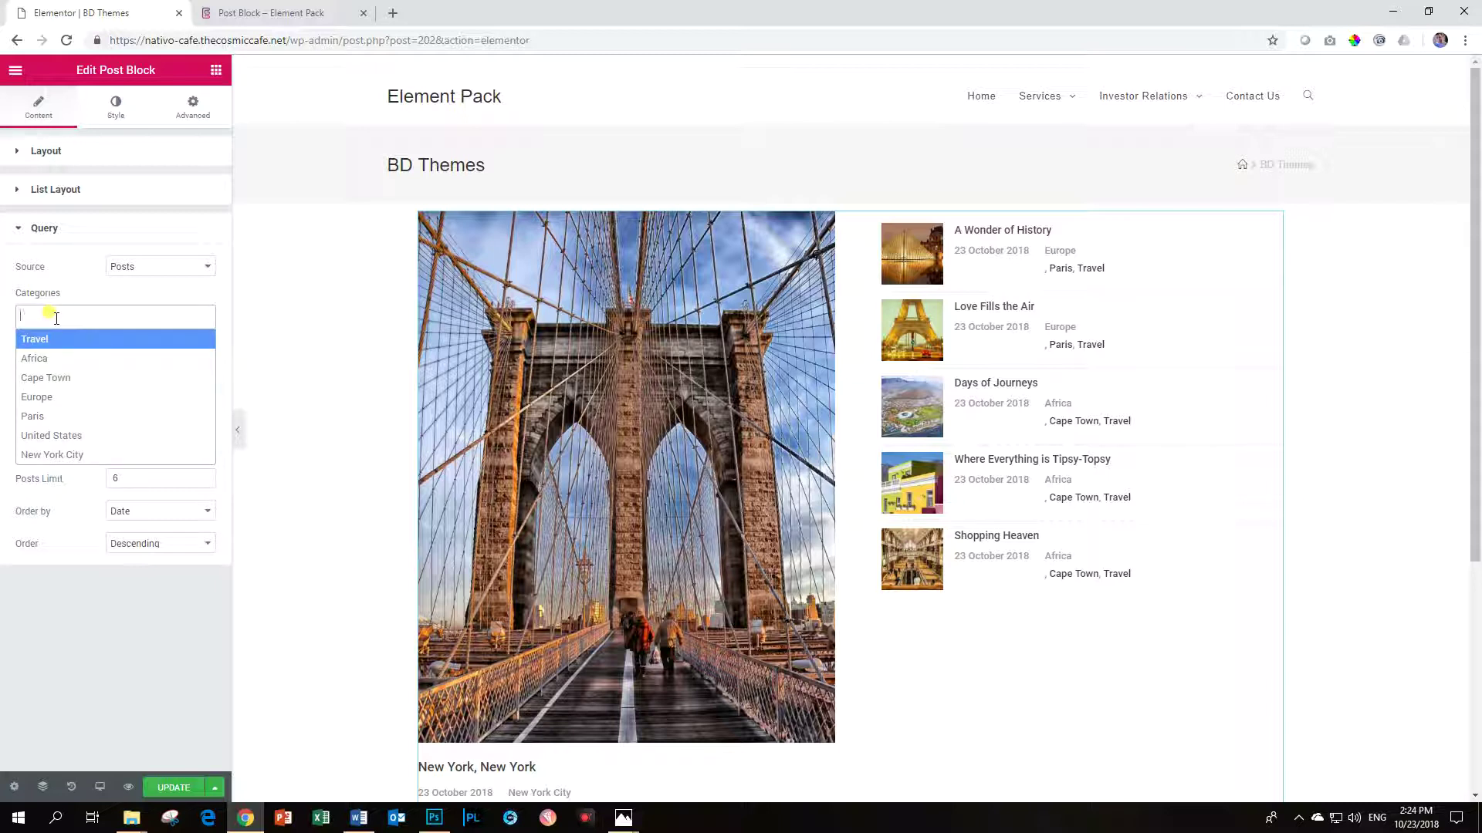
{"action": "left_click", "coordinate": [35, 396]}
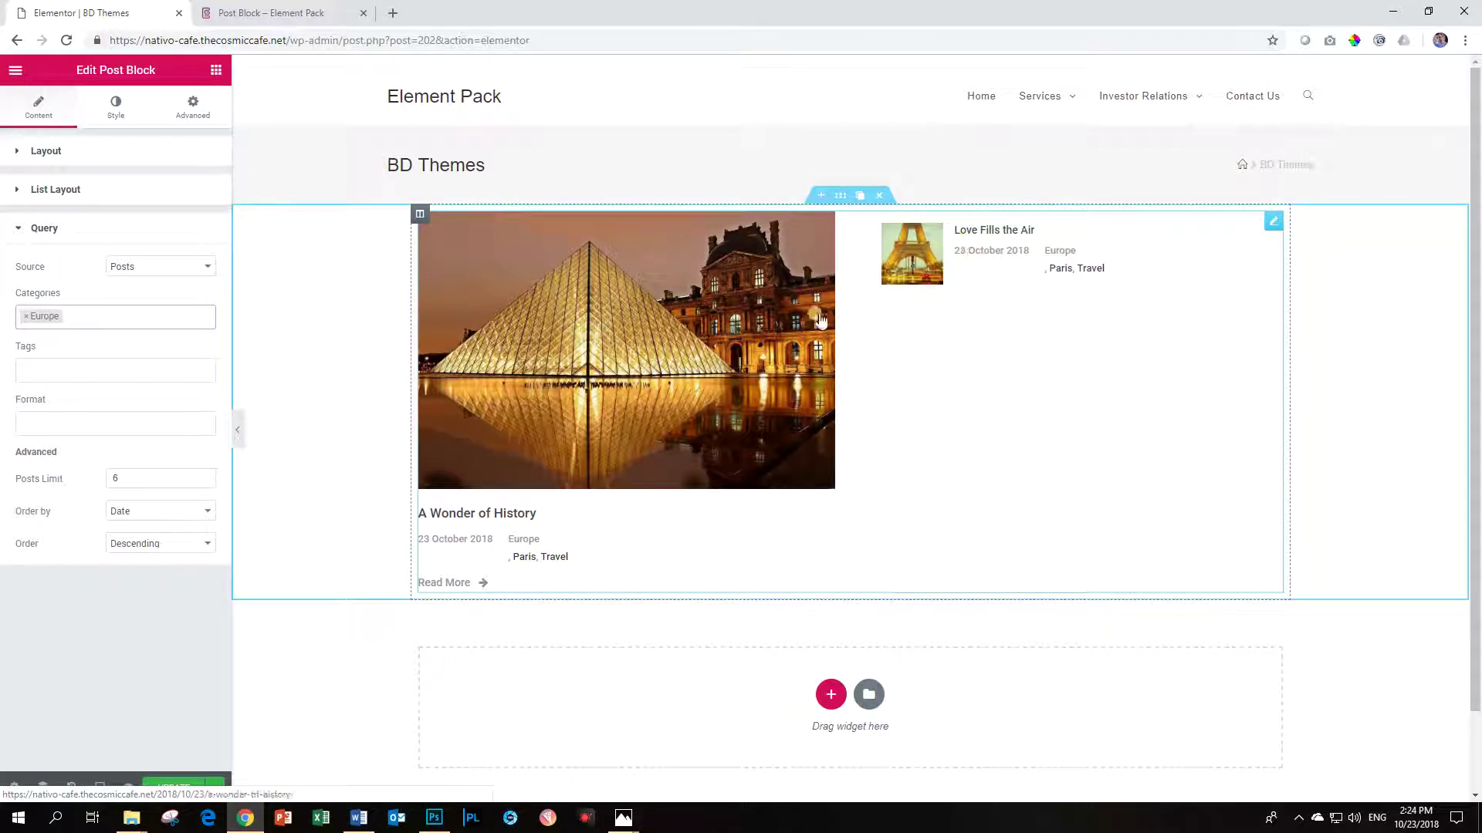
{"action": "left_click", "coordinate": [26, 317]}
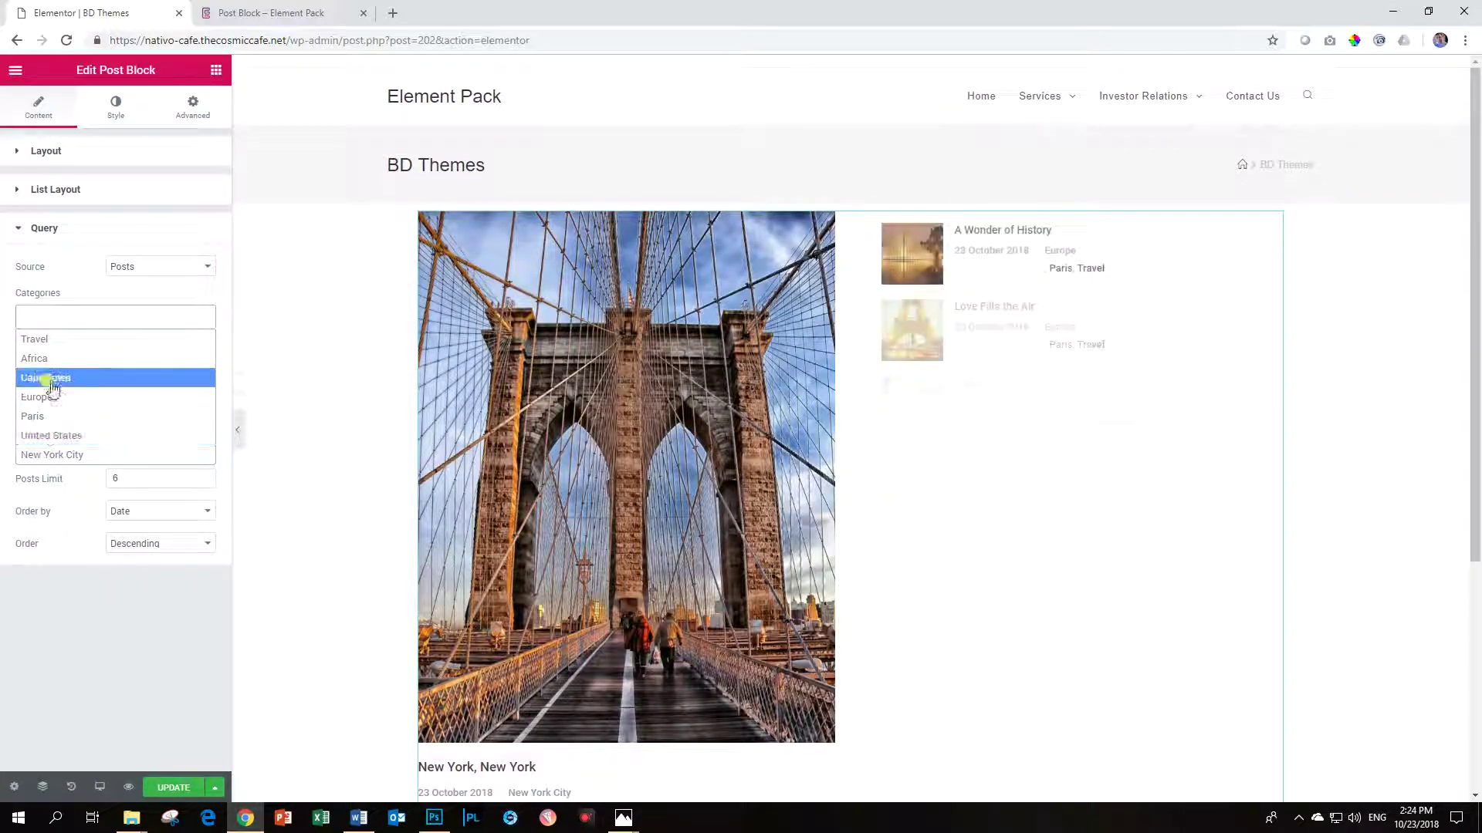
{"action": "left_click", "coordinate": [51, 377]}
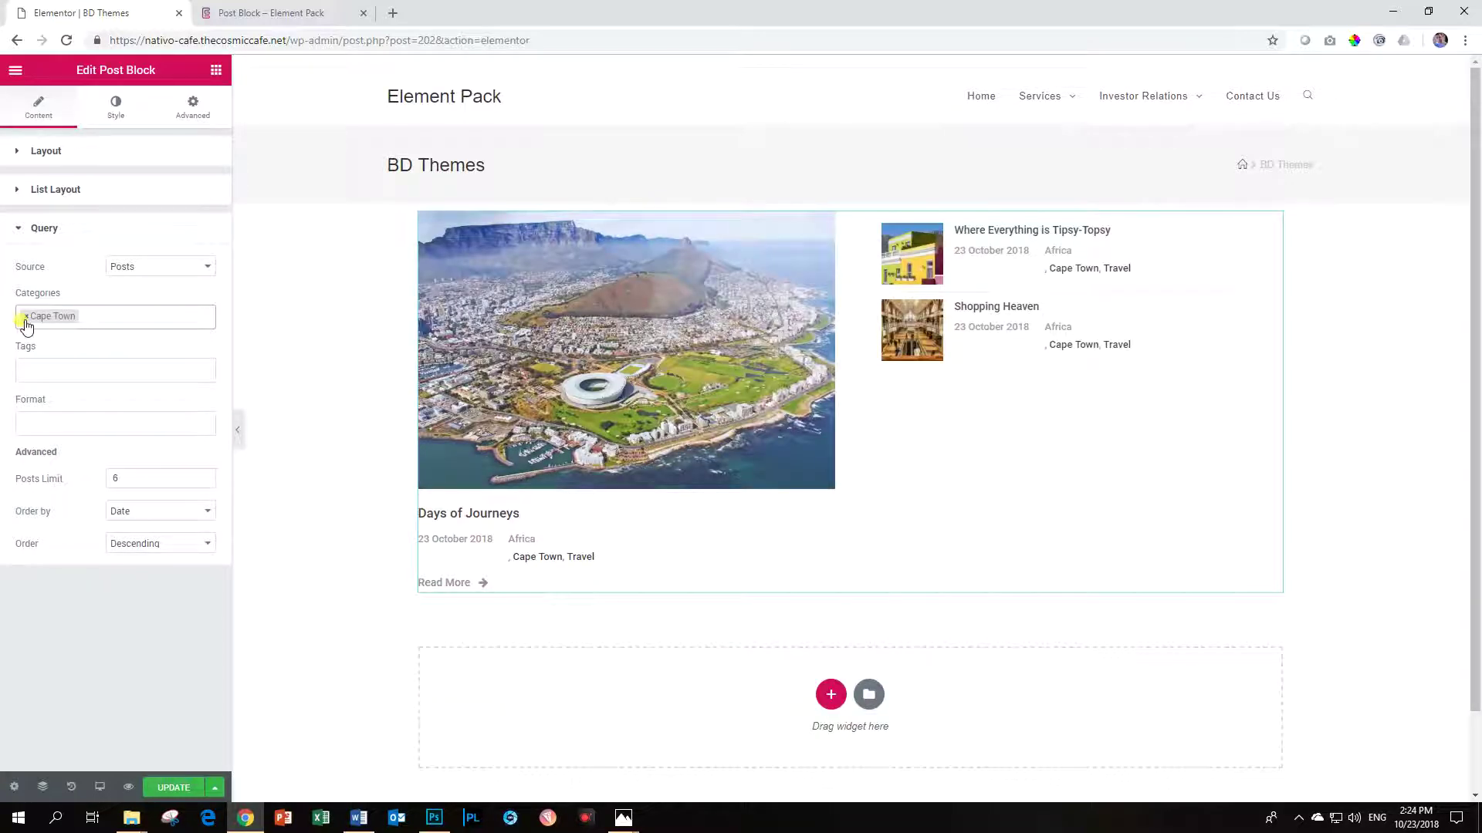
{"action": "left_click", "coordinate": [26, 317]}
{"action": "left_click", "coordinate": [68, 311]}
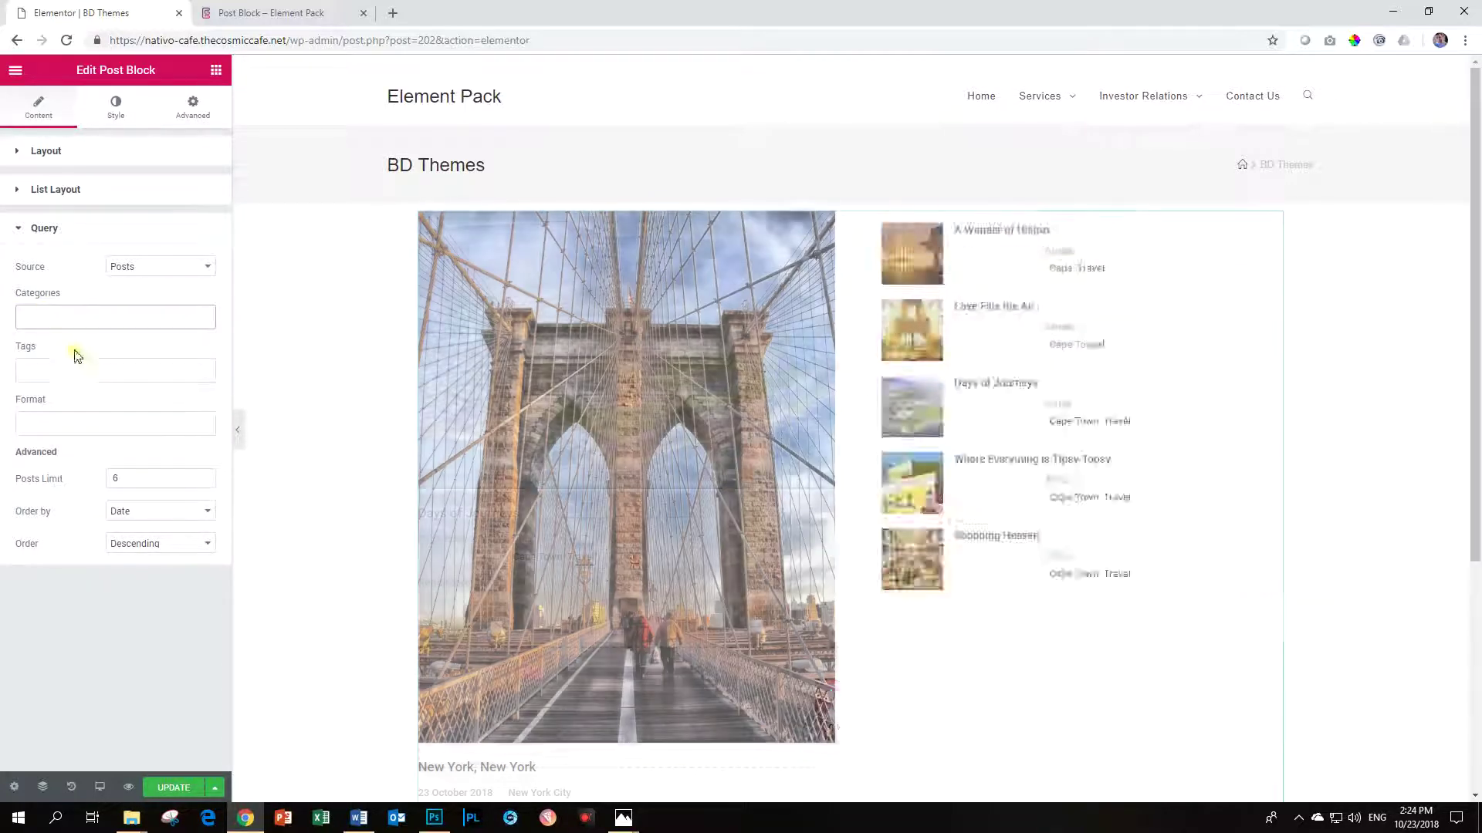
{"action": "left_click", "coordinate": [61, 372]}
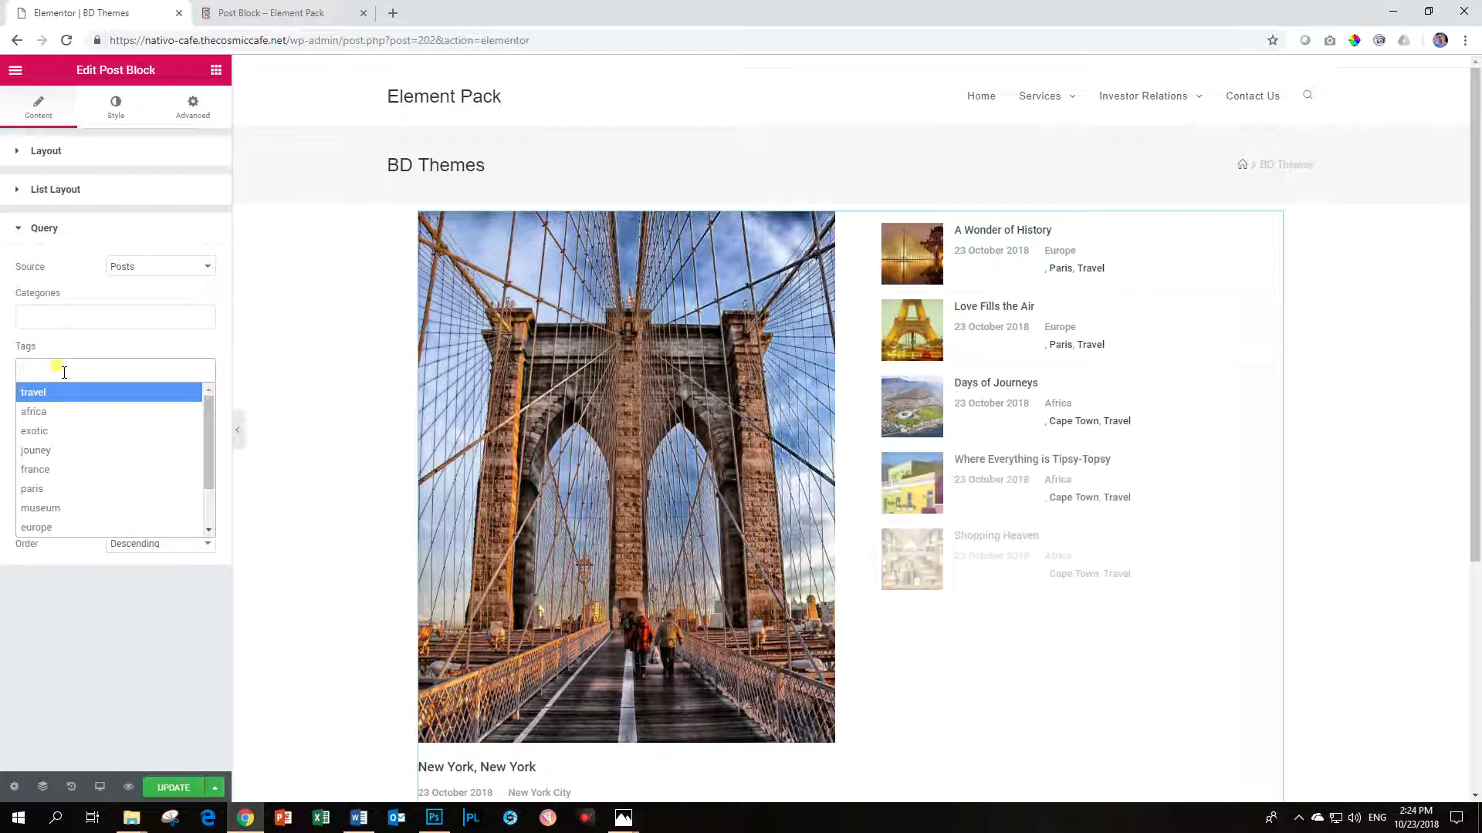
{"action": "left_click", "coordinate": [48, 396]}
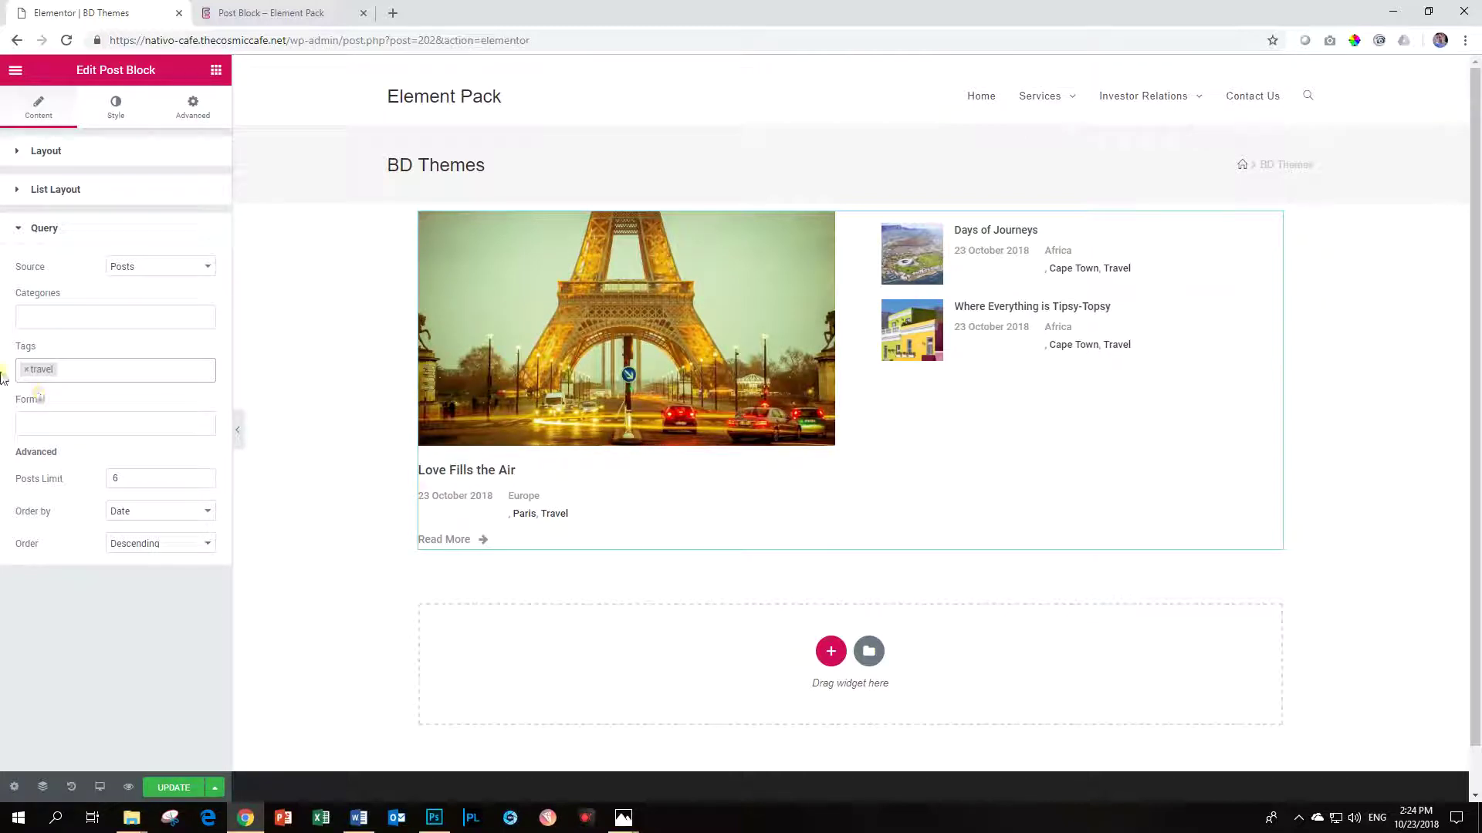
{"action": "left_click", "coordinate": [33, 371]}
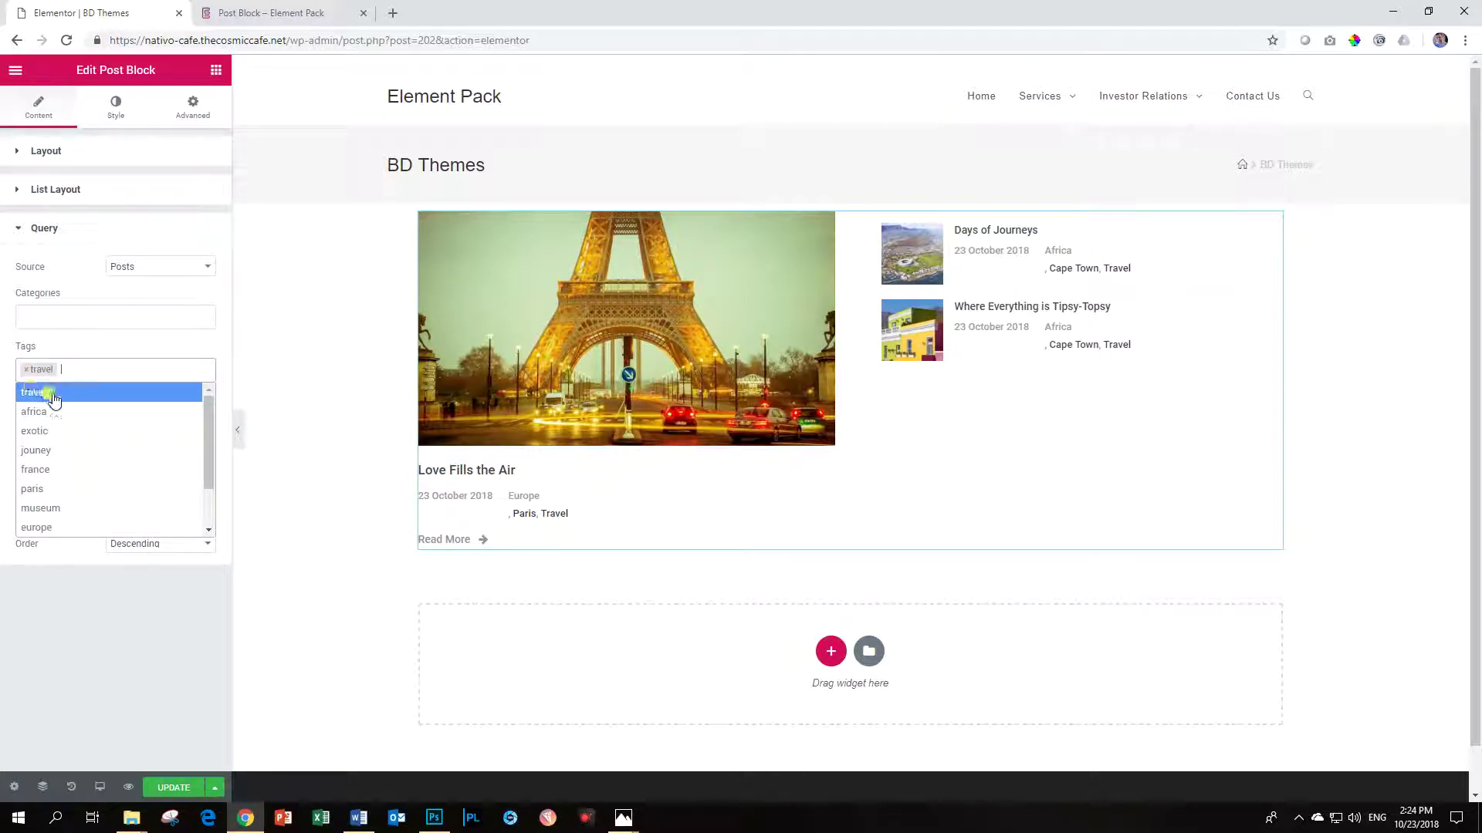
{"action": "left_click", "coordinate": [28, 371]}
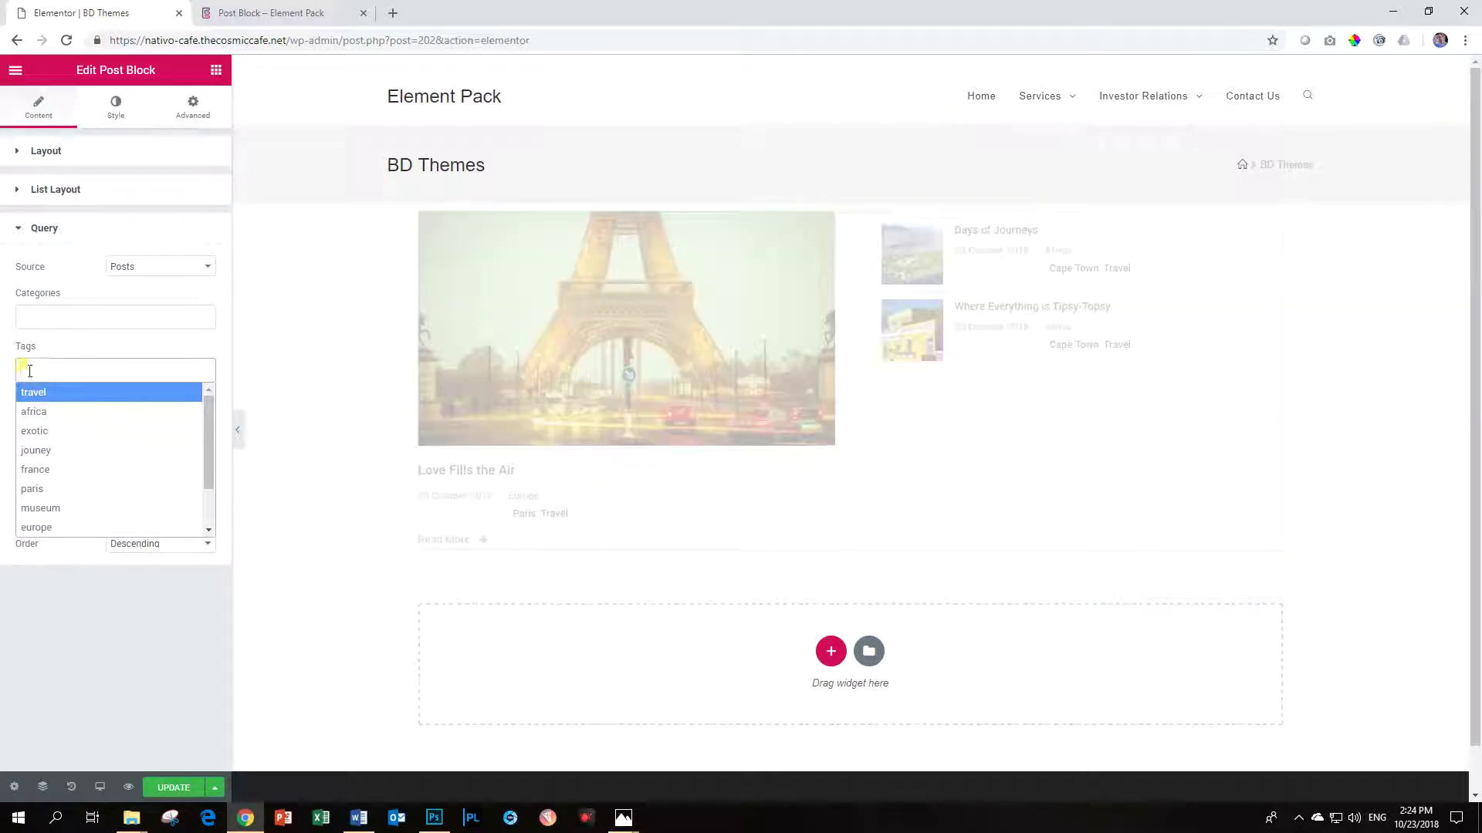
{"action": "left_click", "coordinate": [57, 316]}
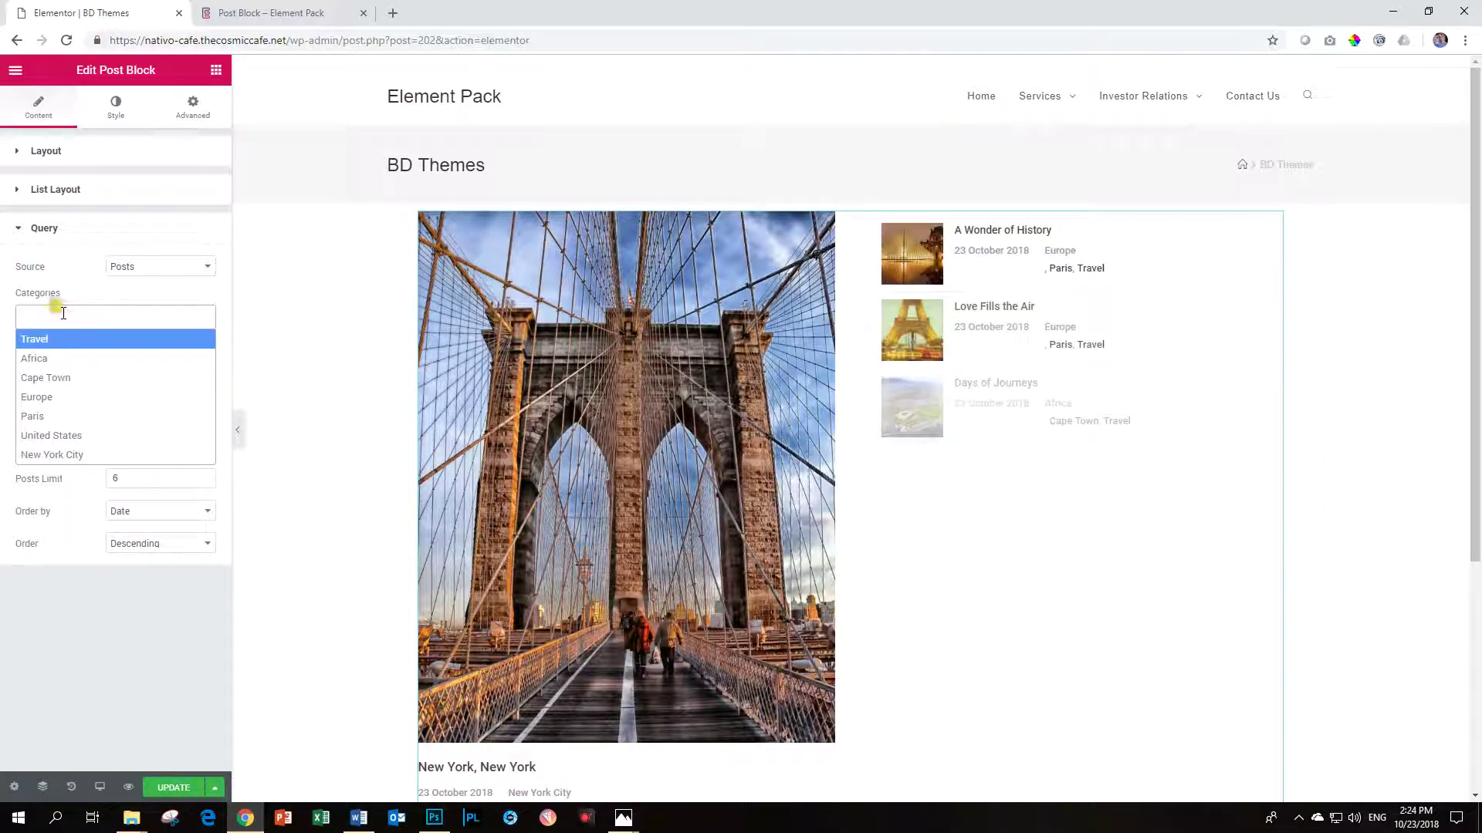
{"action": "left_click", "coordinate": [59, 404]}
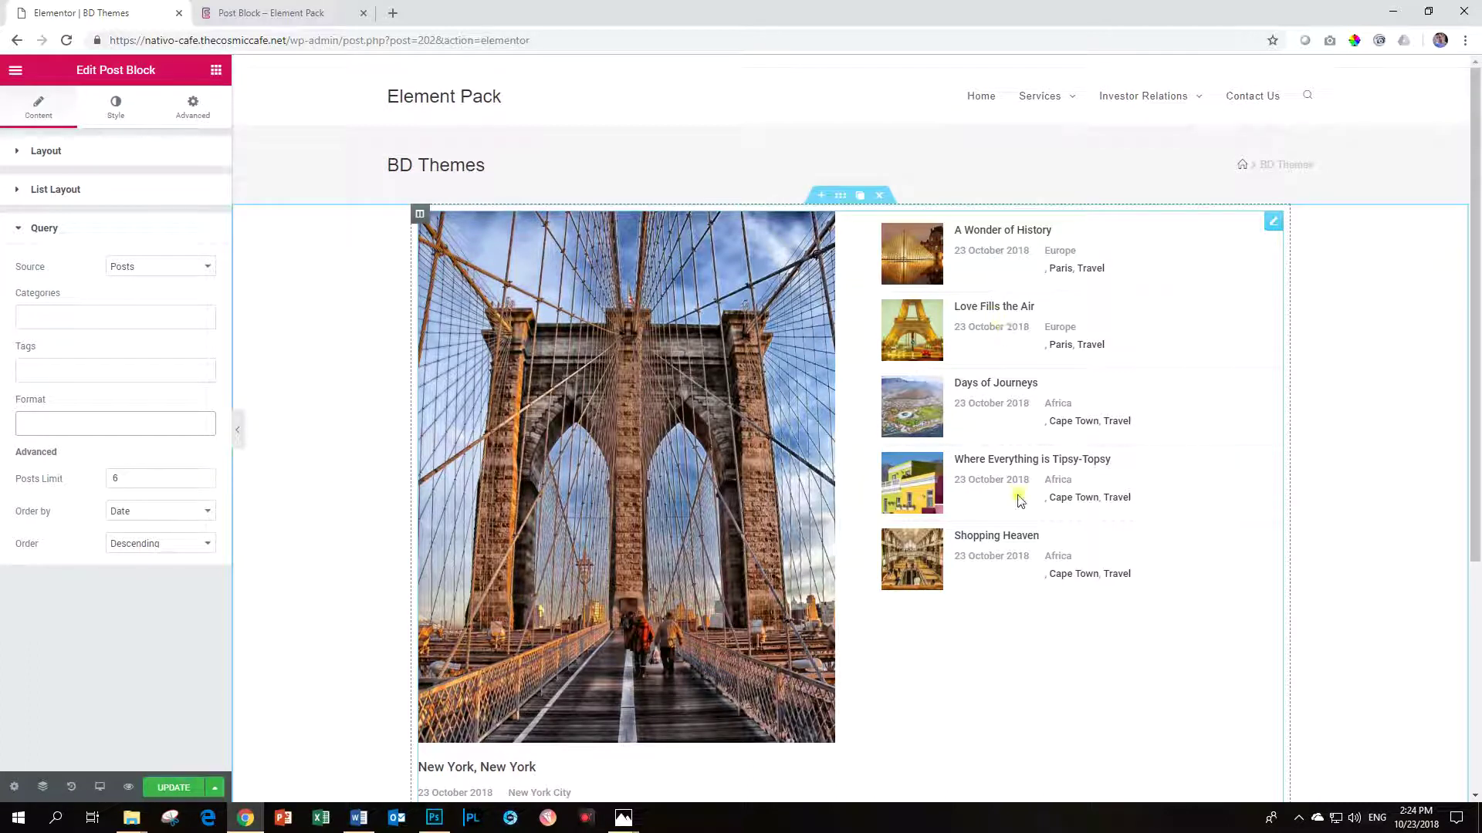
{"action": "left_click", "coordinate": [143, 519]}
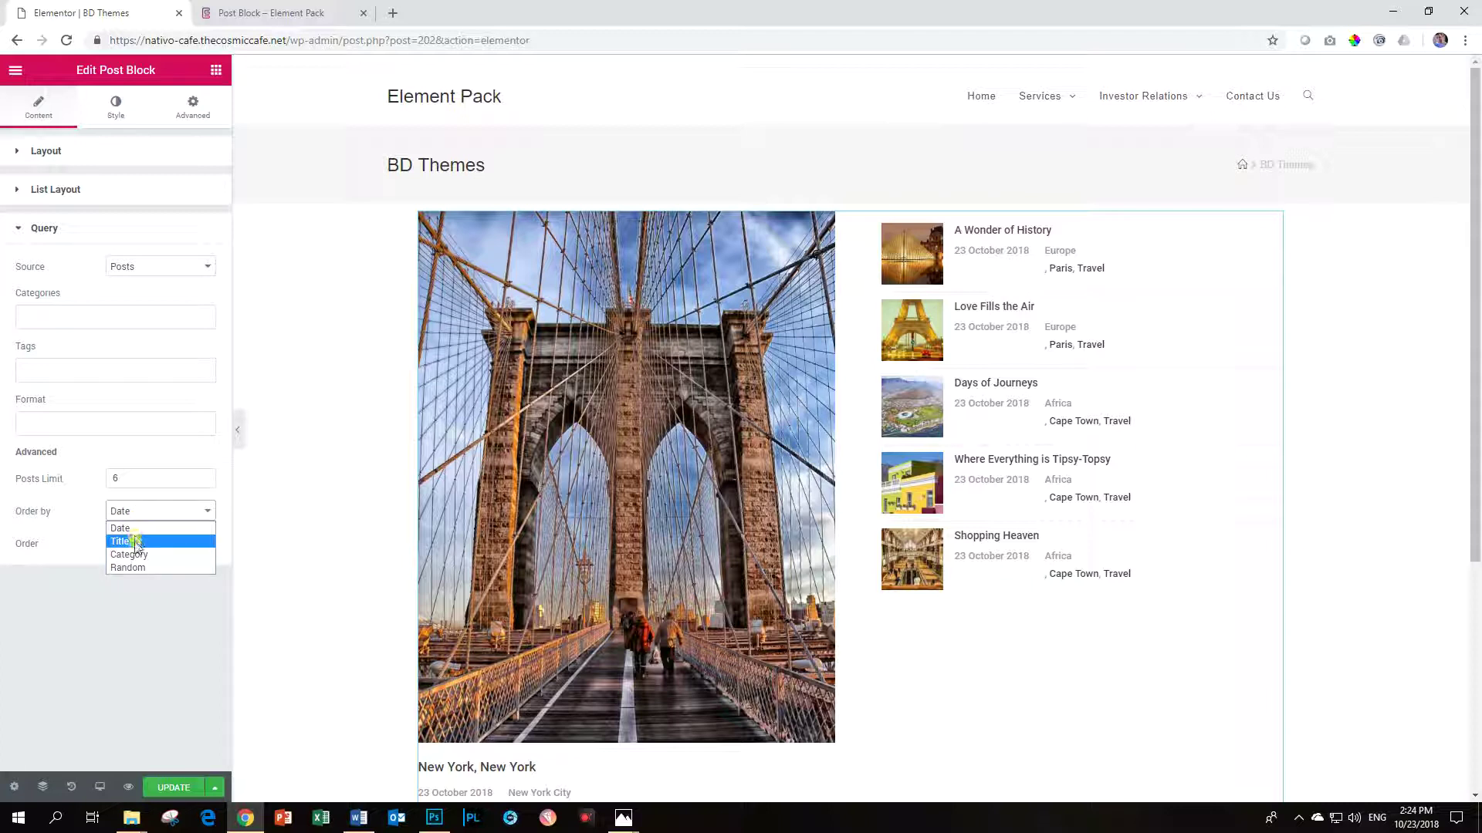
{"action": "left_click", "coordinate": [137, 514]}
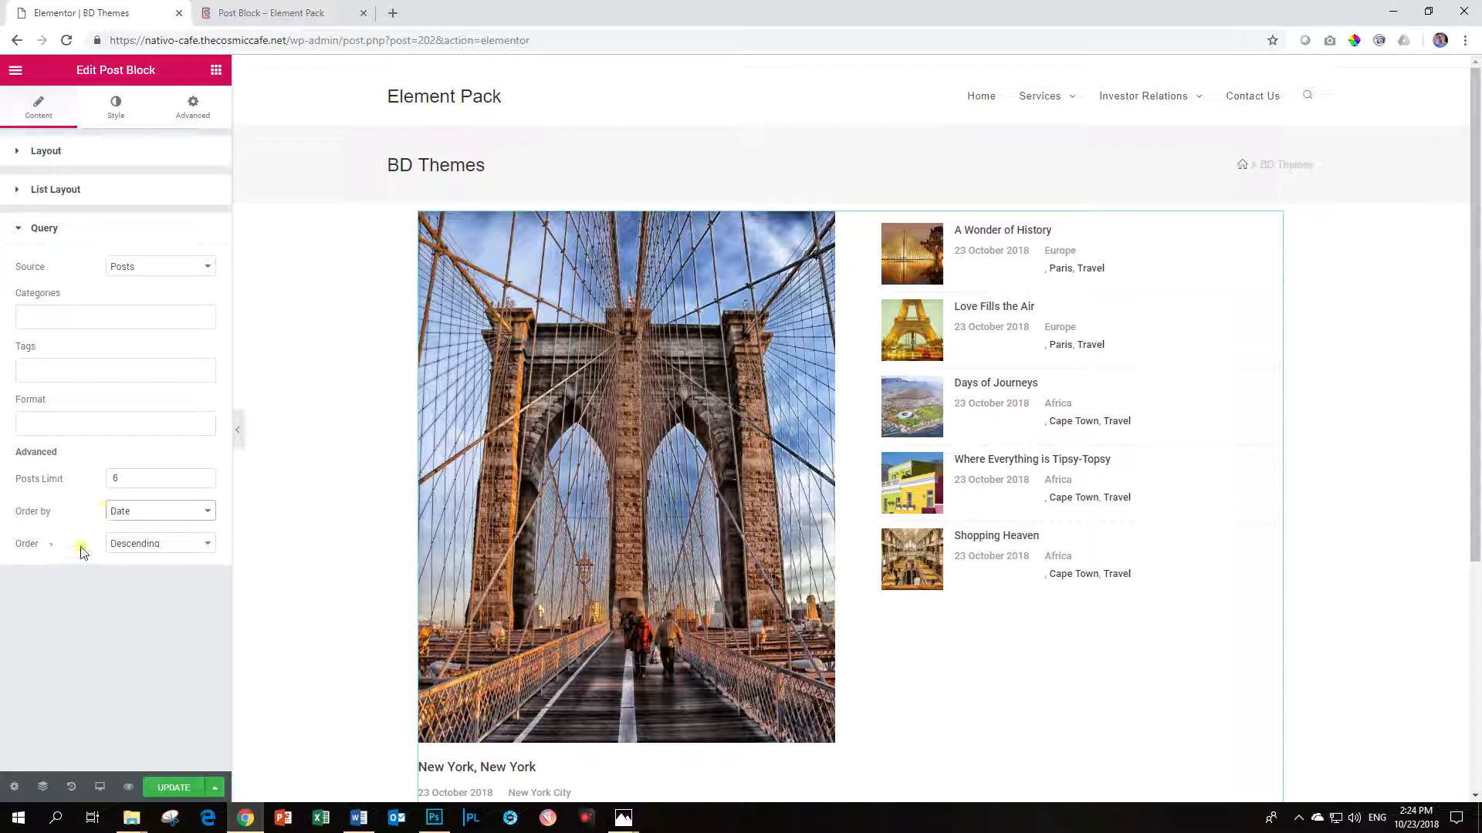
{"action": "left_click", "coordinate": [126, 548]}
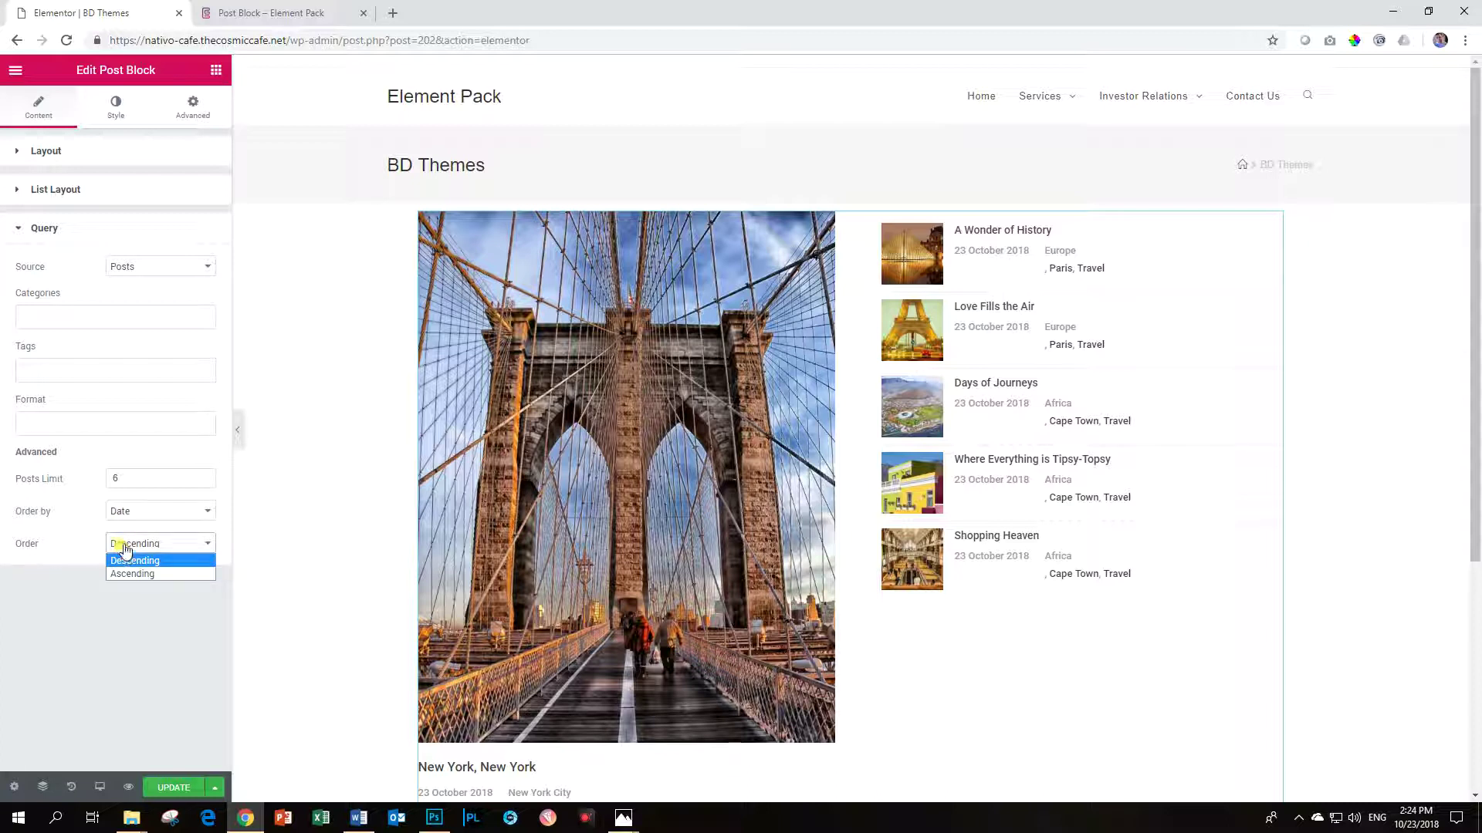
{"action": "left_click", "coordinate": [125, 548]}
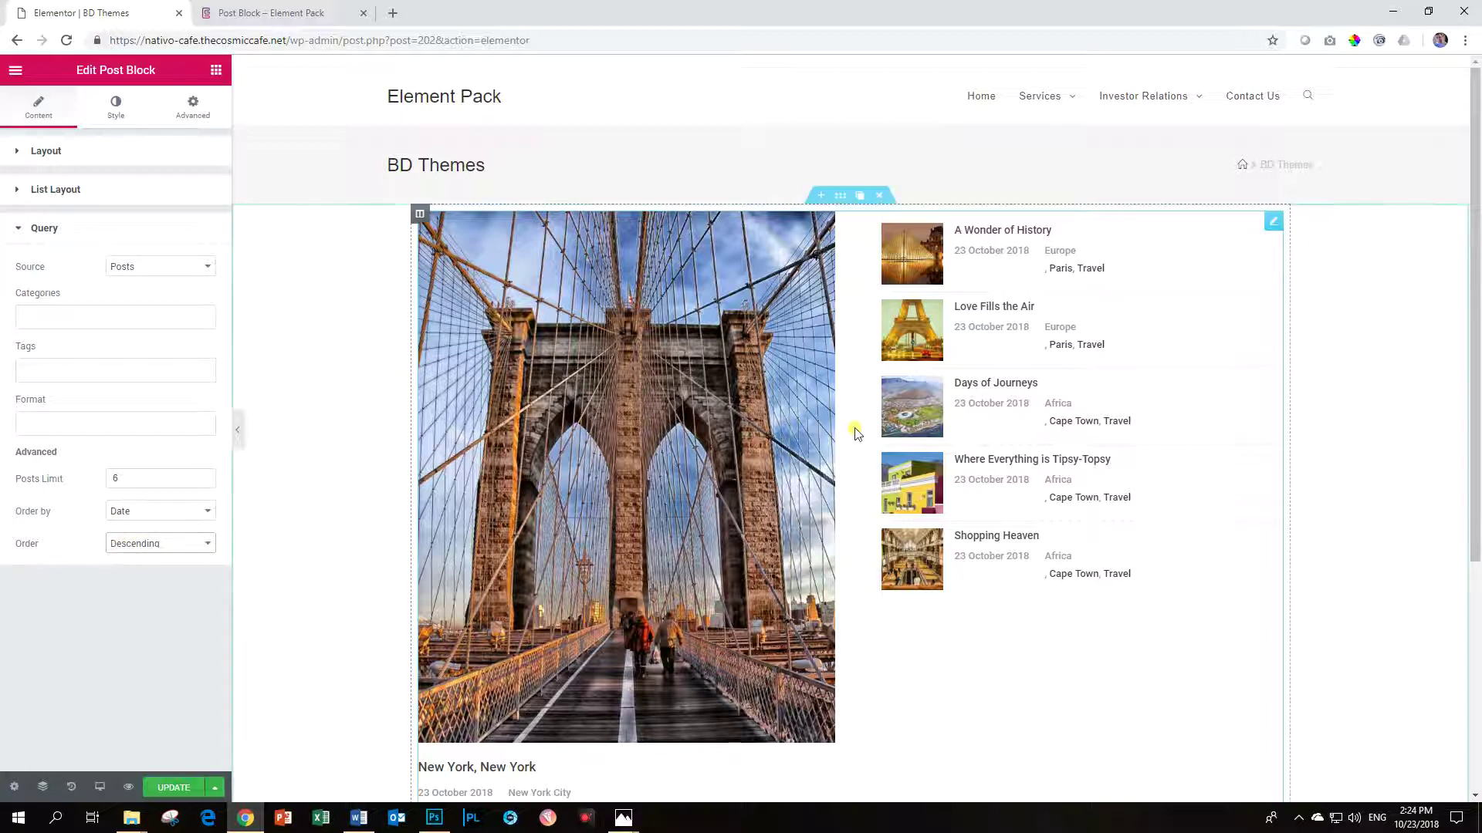
{"action": "scroll", "coordinate": [849, 430], "scroll_direction": "down", "scroll_amount": 3}
{"action": "scroll", "coordinate": [826, 444], "scroll_direction": "up", "scroll_amount": 2}
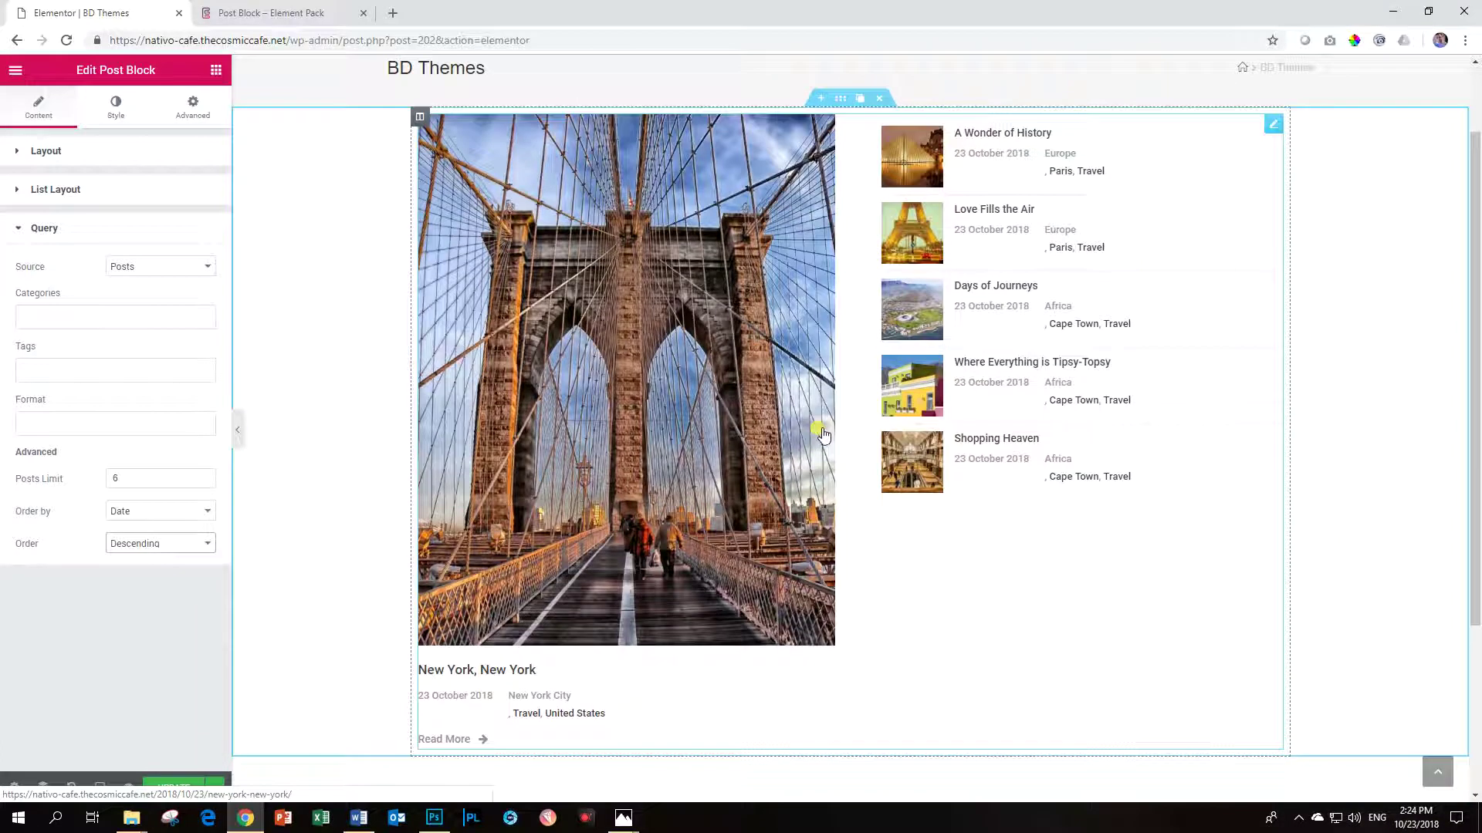
{"action": "left_click", "coordinate": [58, 229]}
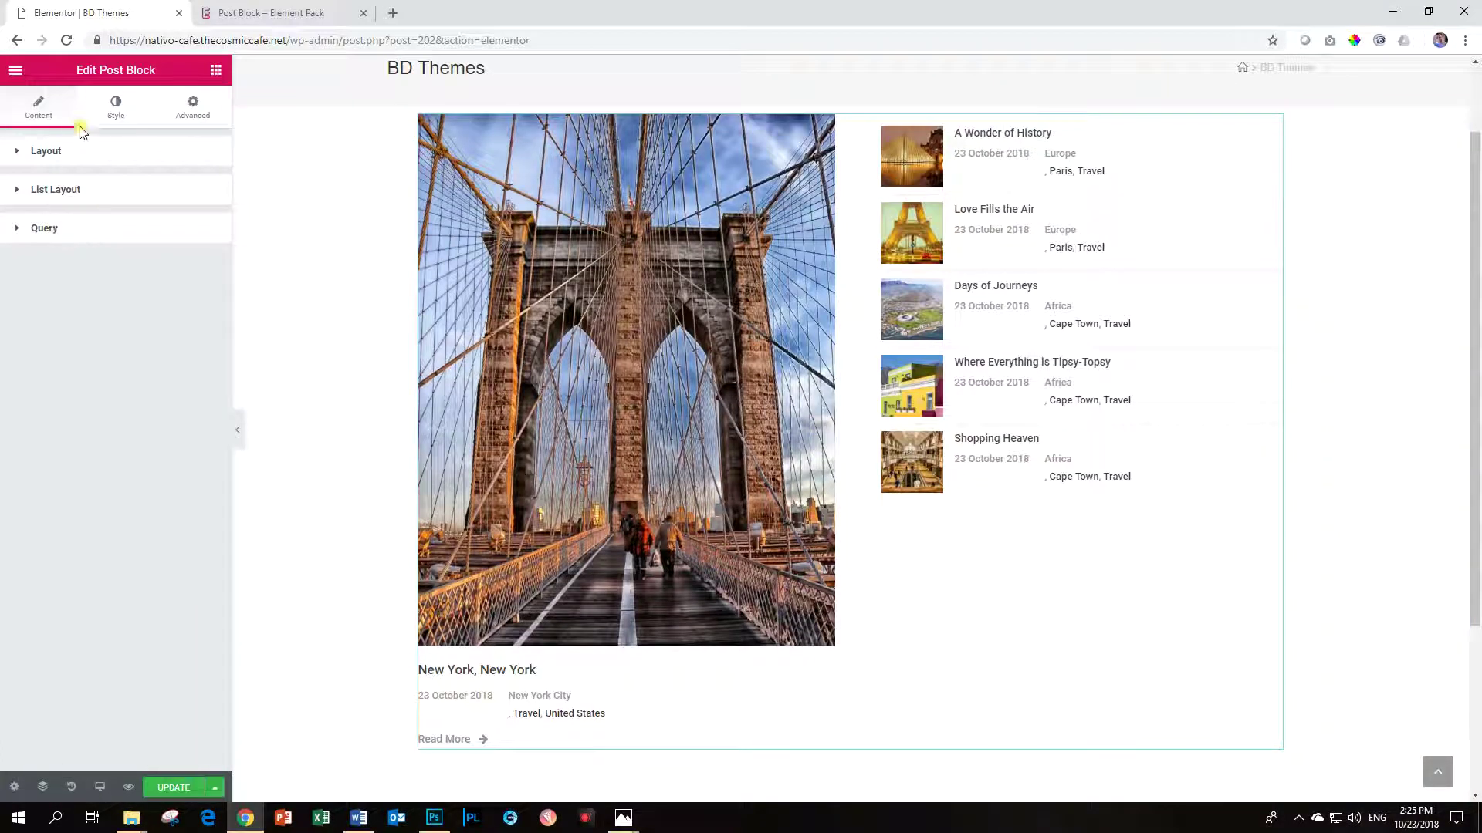
- Enlarge the list post thumbnails to image size 114 in List Layout Style
{"action": "left_click", "coordinate": [98, 119]}
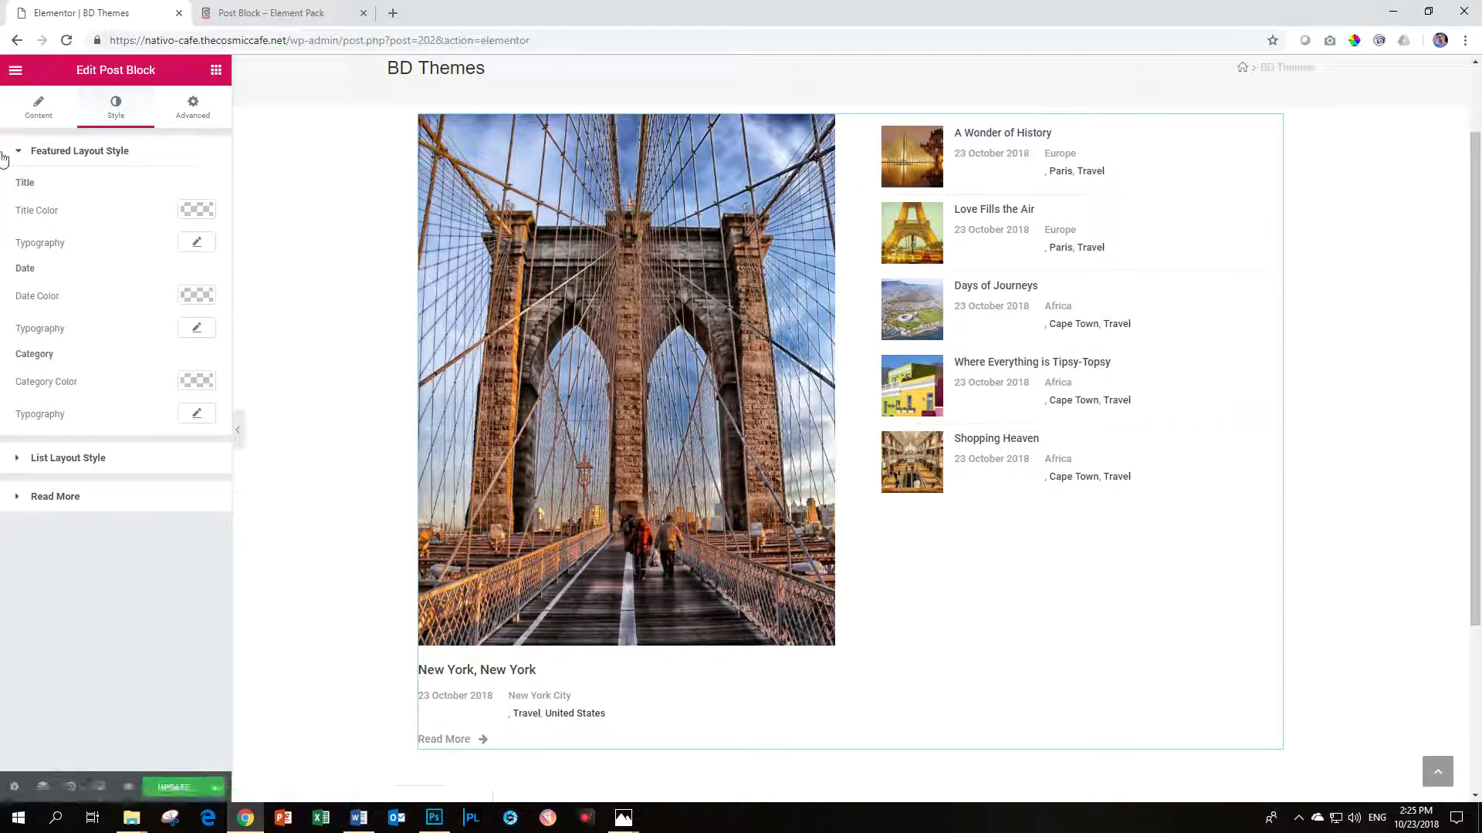
{"action": "left_click", "coordinate": [61, 459]}
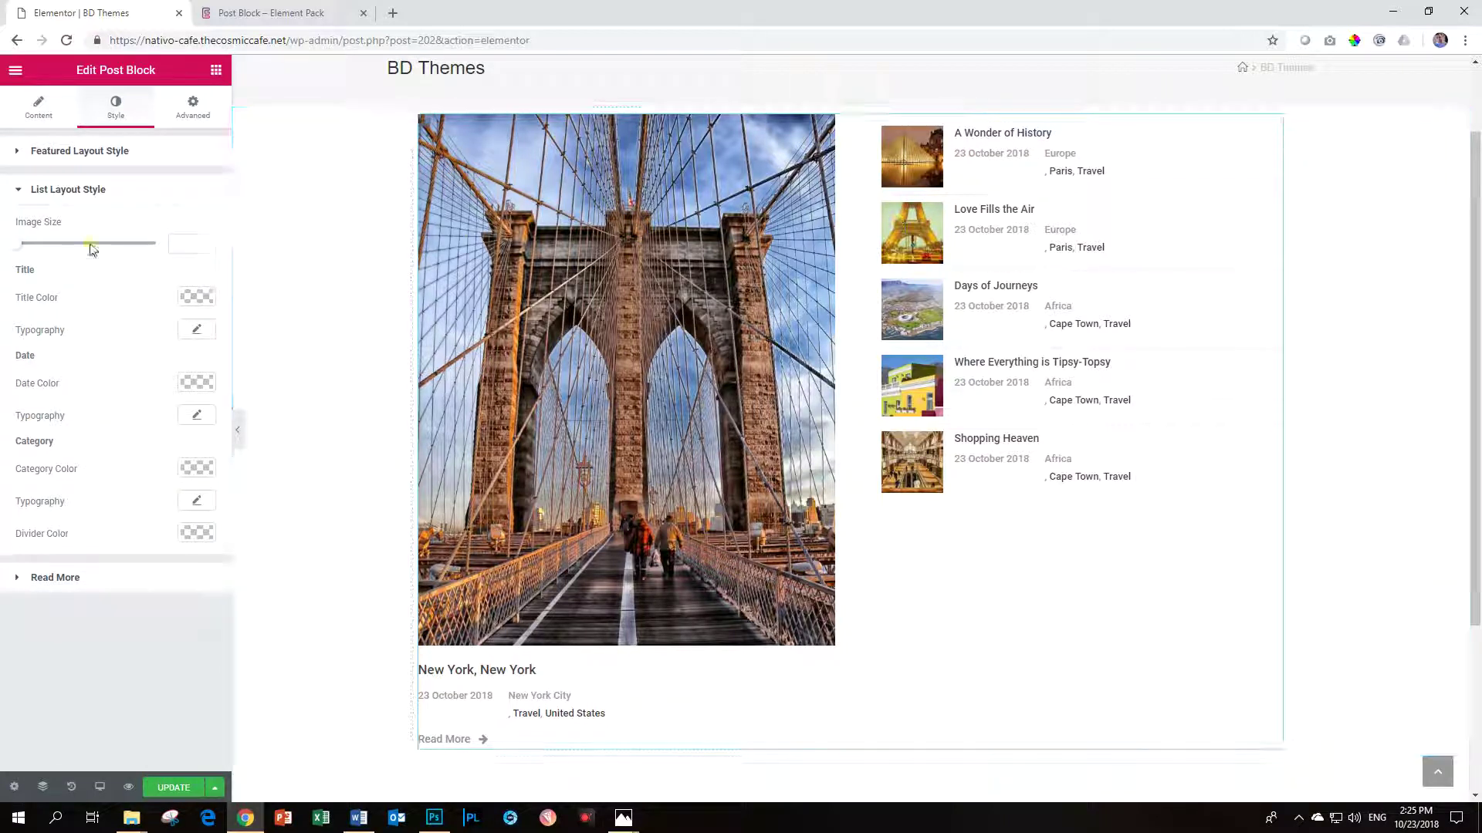
{"action": "left_click_drag", "start_coordinate": [17, 246], "coordinate": [113, 249]}
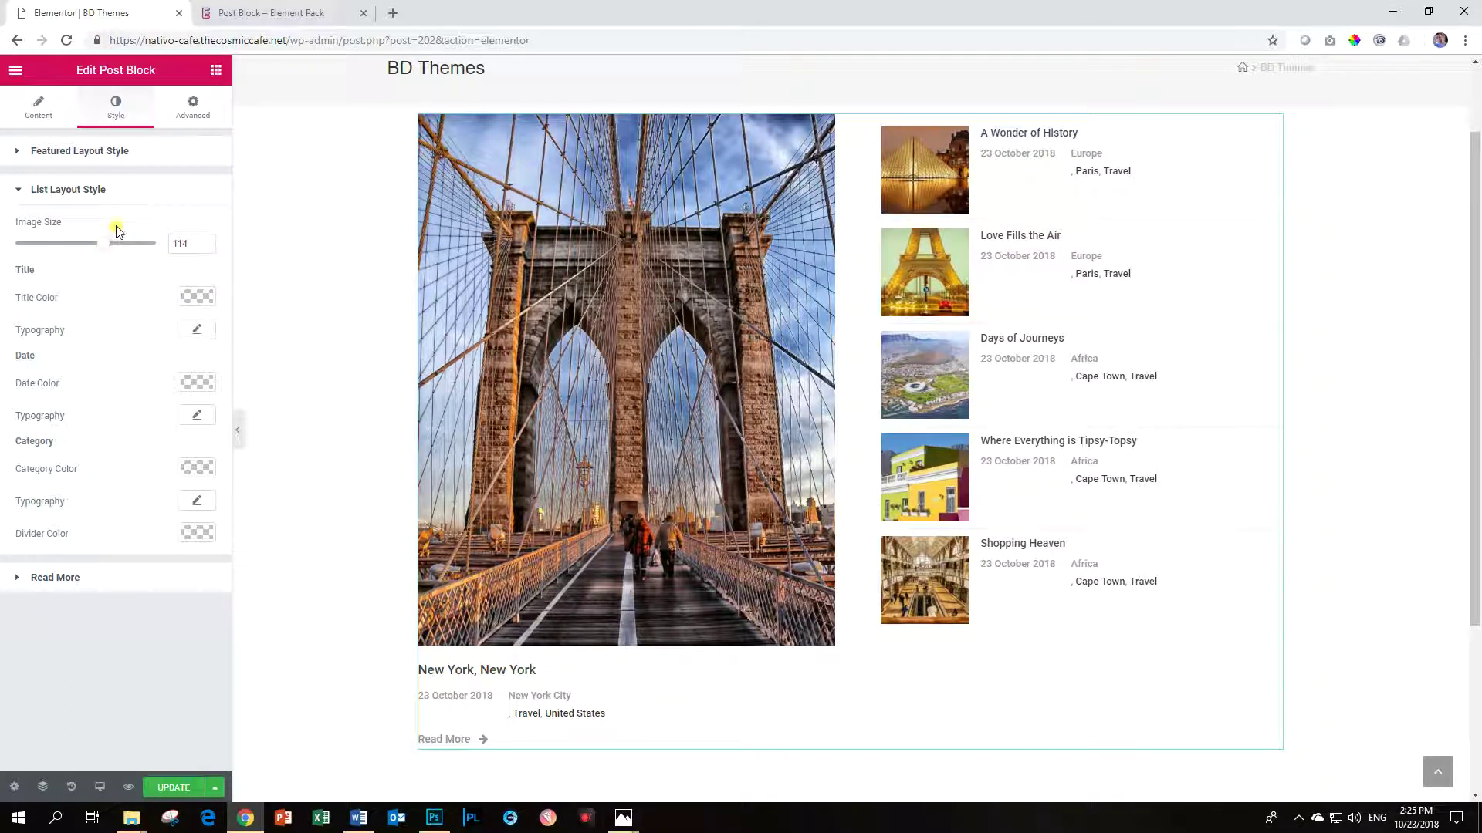
- Raise the List Layout Space Between from 9 to 14
{"action": "left_click", "coordinate": [60, 118]}
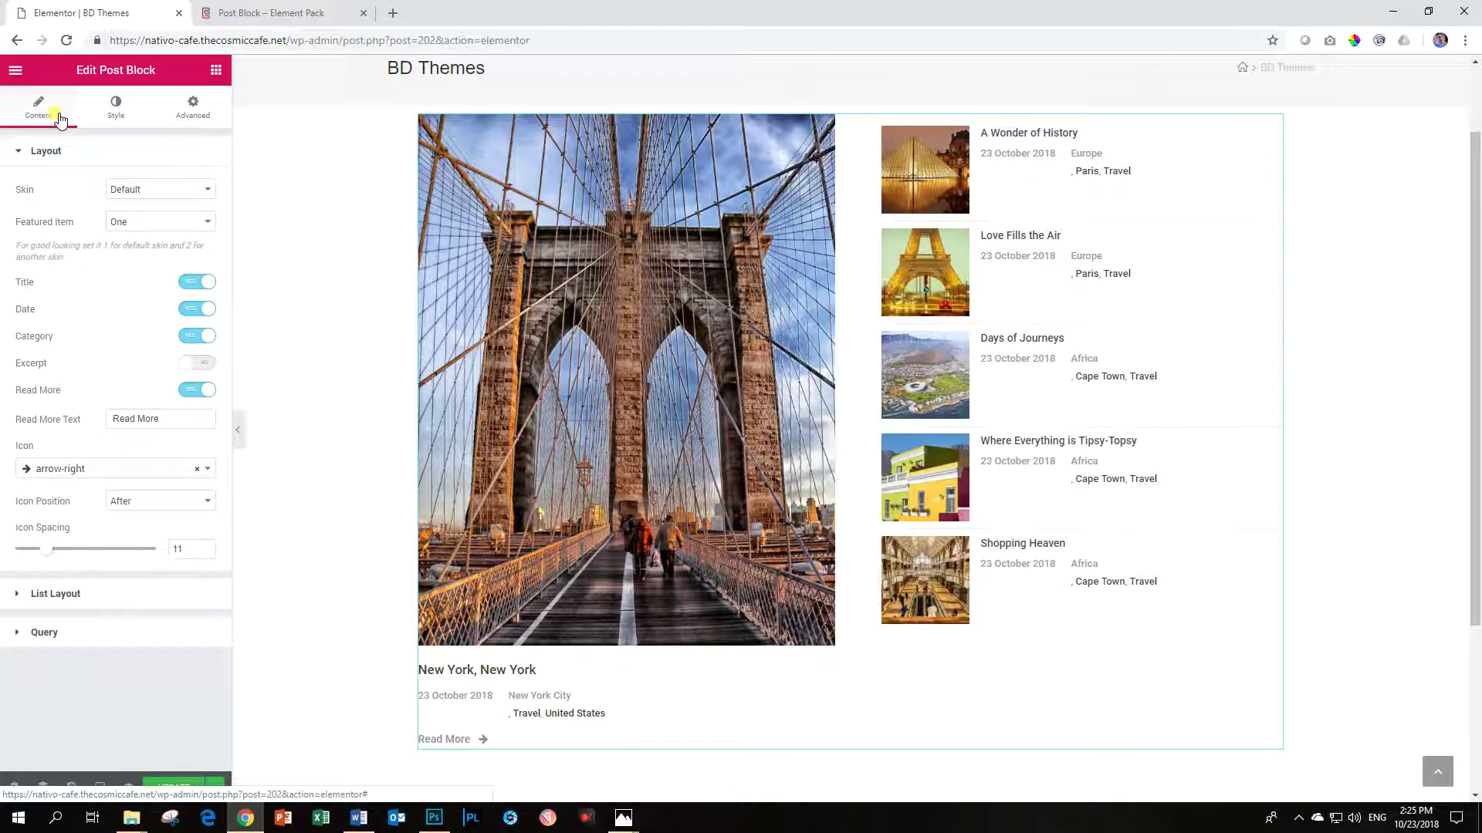
{"action": "left_click", "coordinate": [53, 594]}
{"action": "left_click_drag", "start_coordinate": [25, 371], "coordinate": [33, 370]}
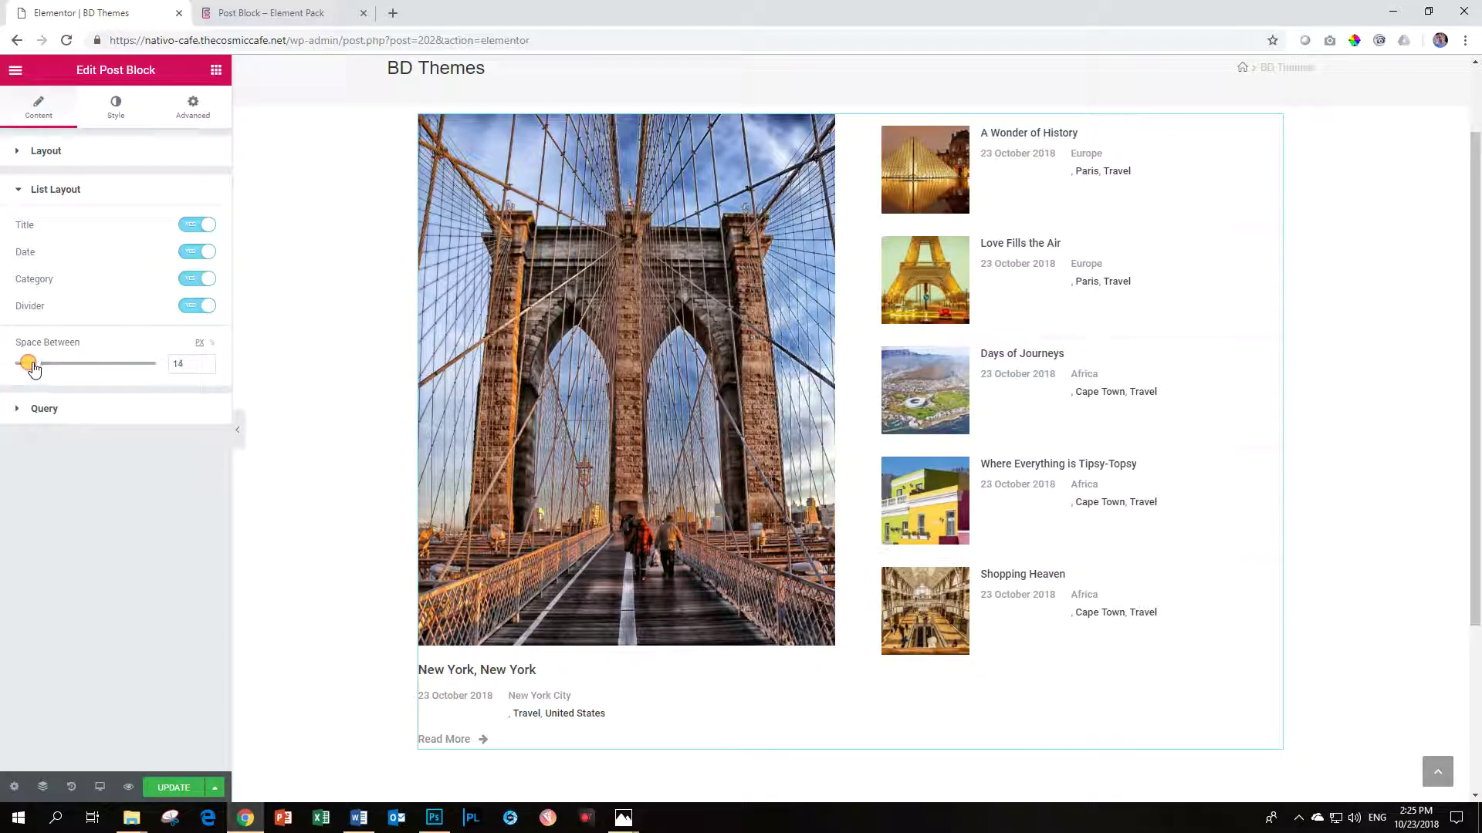
{"action": "left_click", "coordinate": [116, 110]}
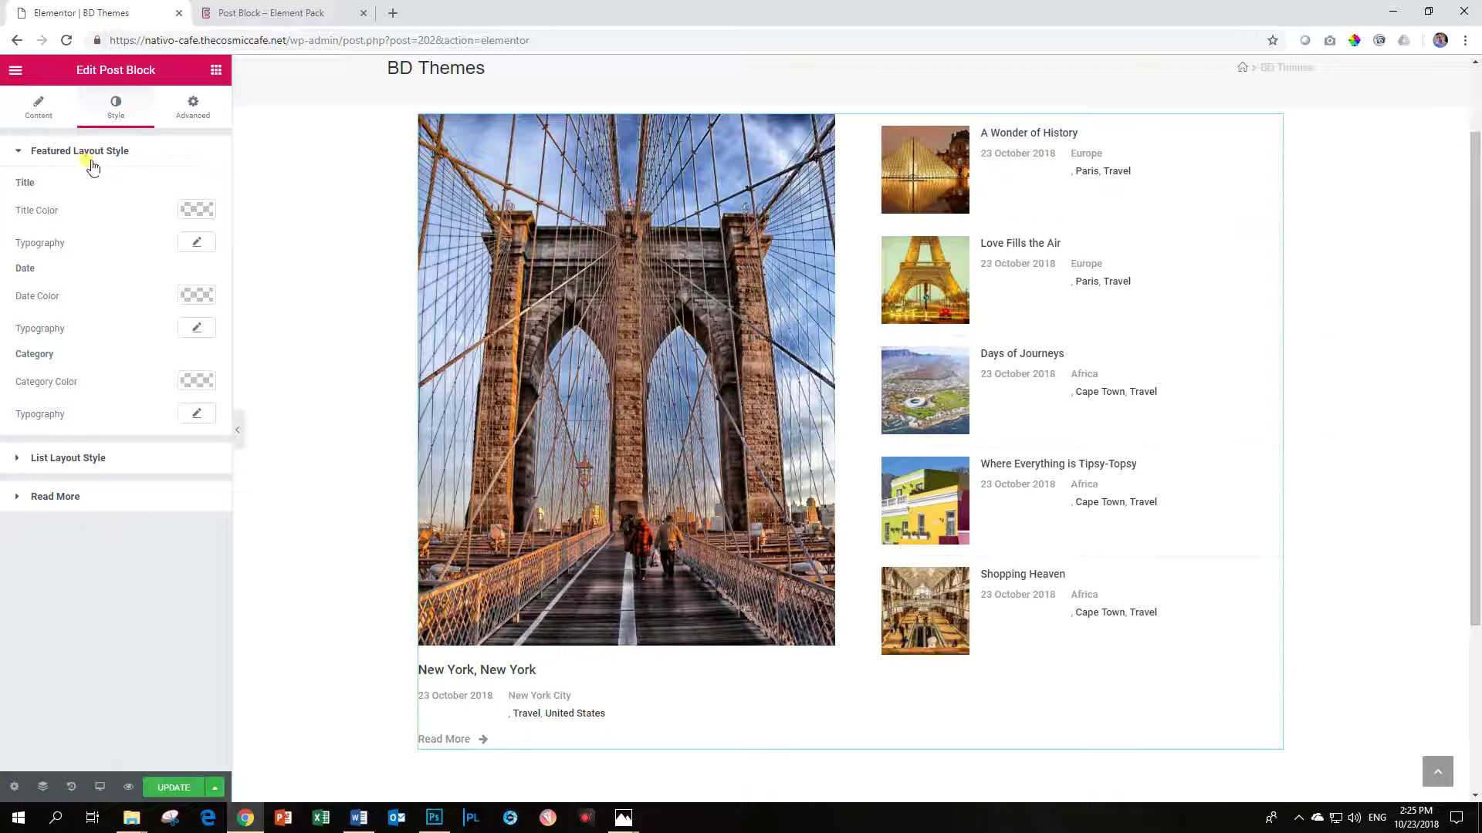
- Set the featured post title colour to the orange preset
{"action": "left_click", "coordinate": [198, 216]}
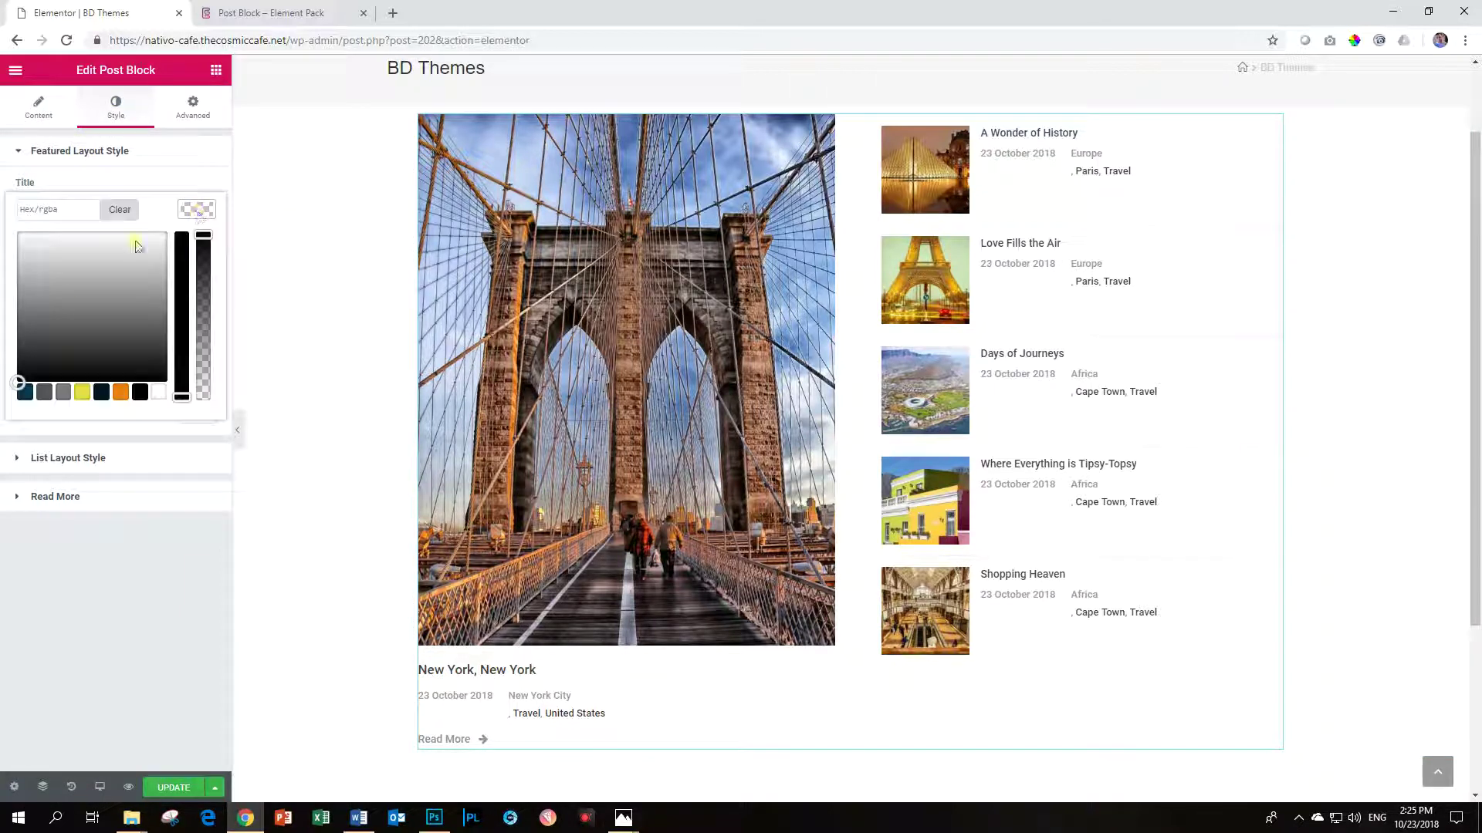
{"action": "left_click", "coordinate": [121, 392]}
{"action": "left_click", "coordinate": [205, 214]}
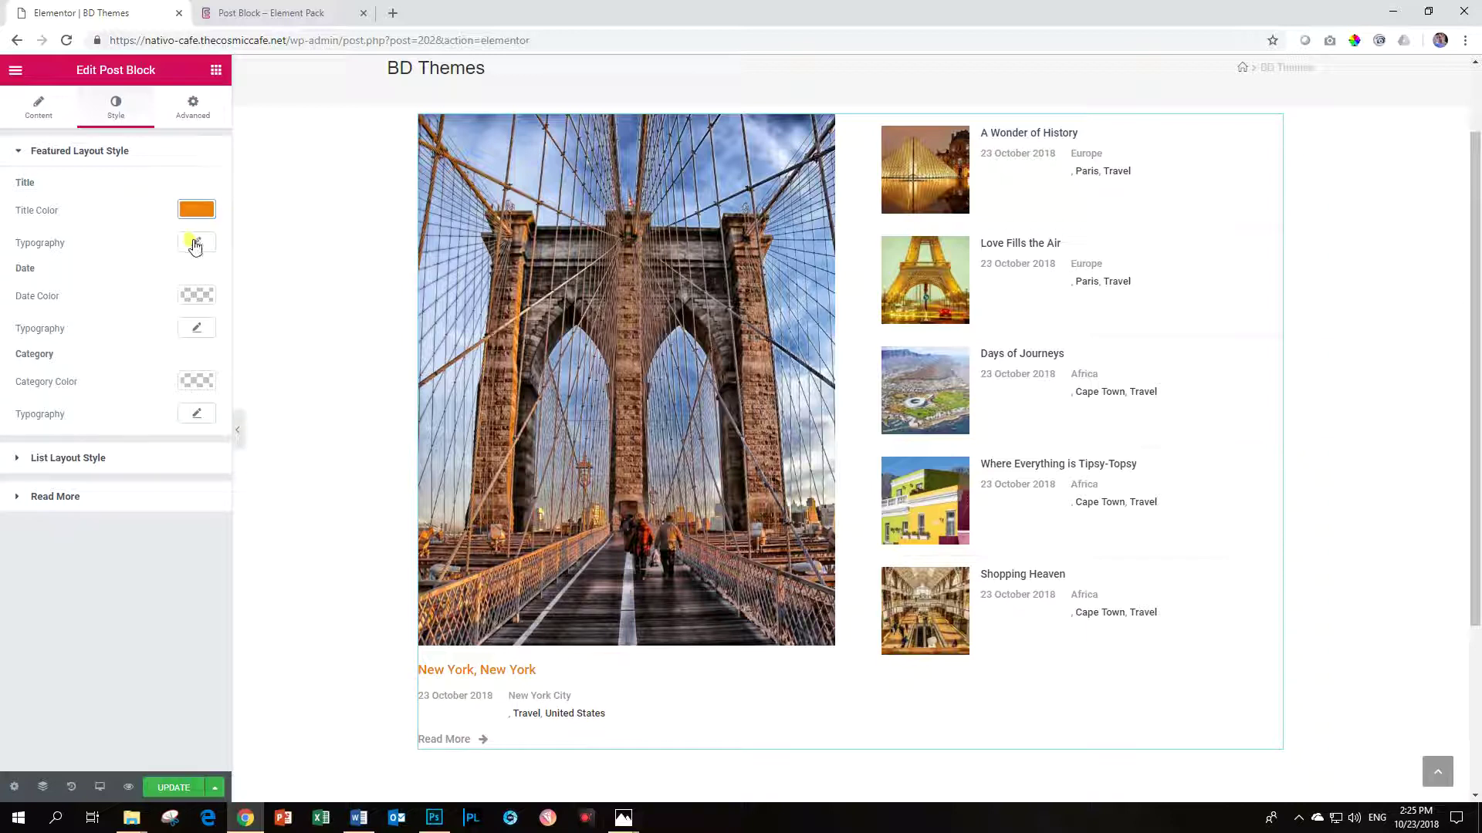
- Set the featured title typography to Roboto Condensed, size 32, weight 800
{"action": "left_click", "coordinate": [195, 244]}
{"action": "left_click", "coordinate": [158, 289]}
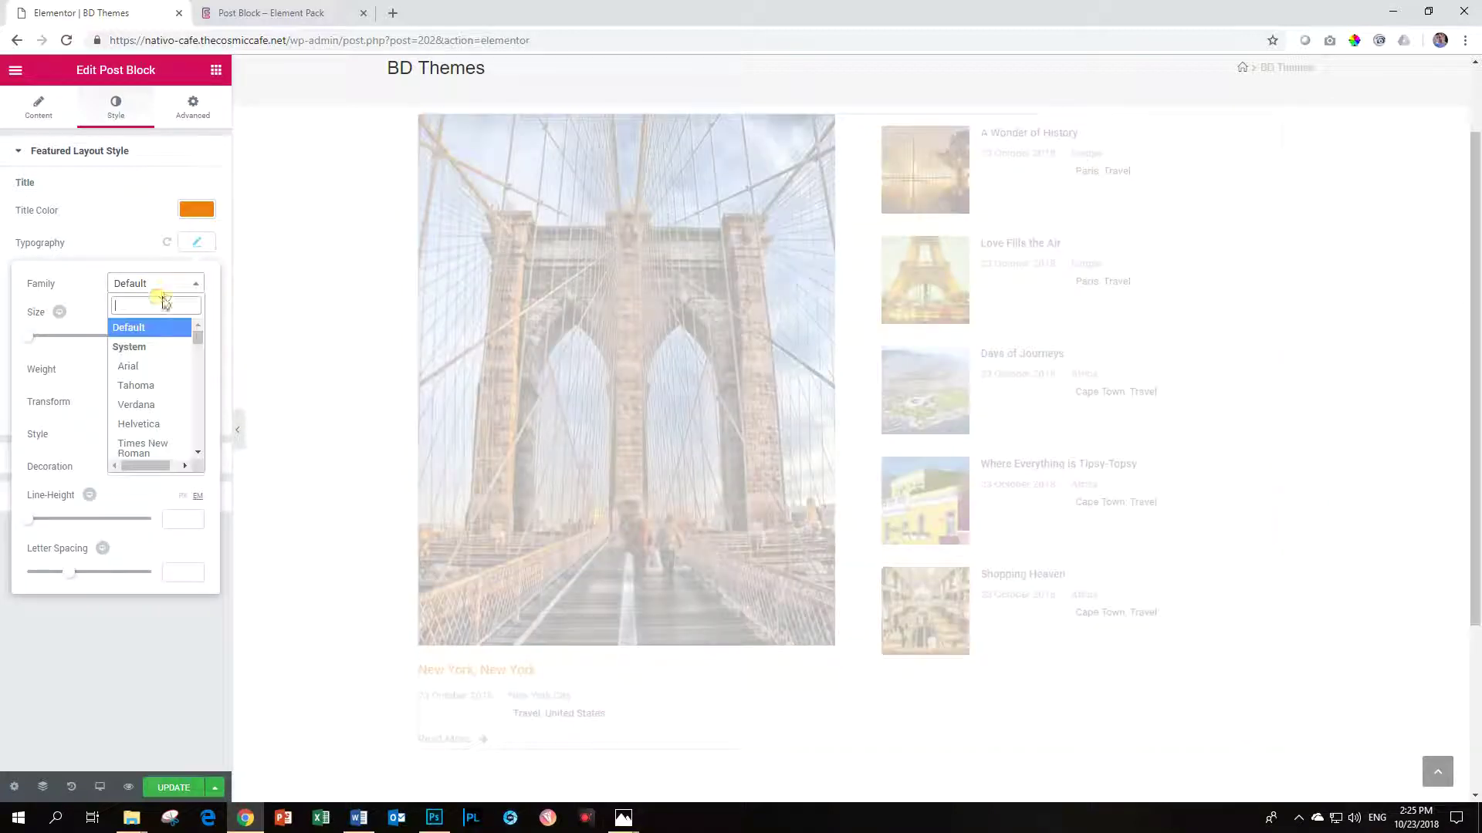
{"action": "type", "text": "robo"}
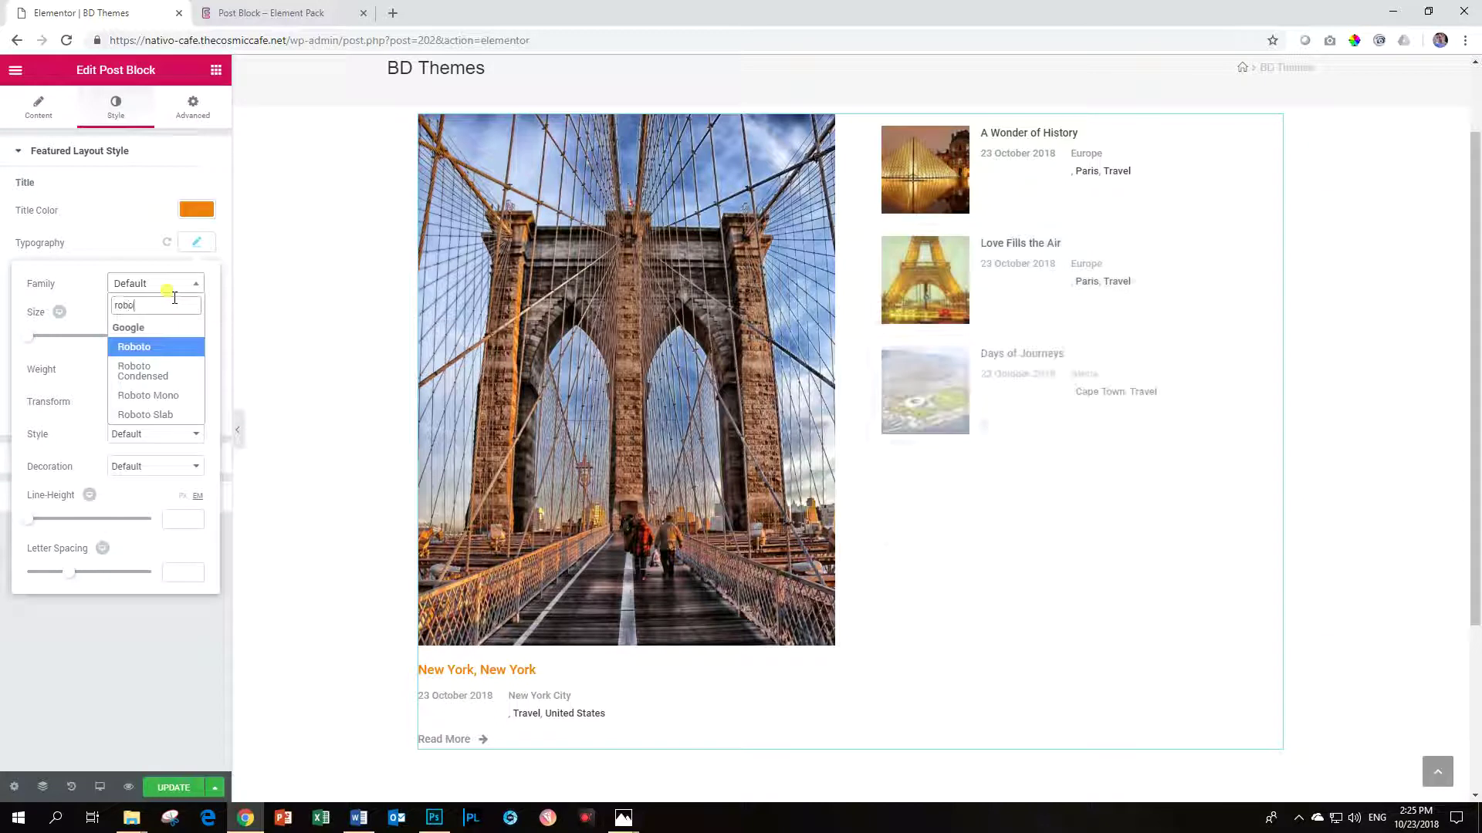
{"action": "left_click", "coordinate": [137, 372]}
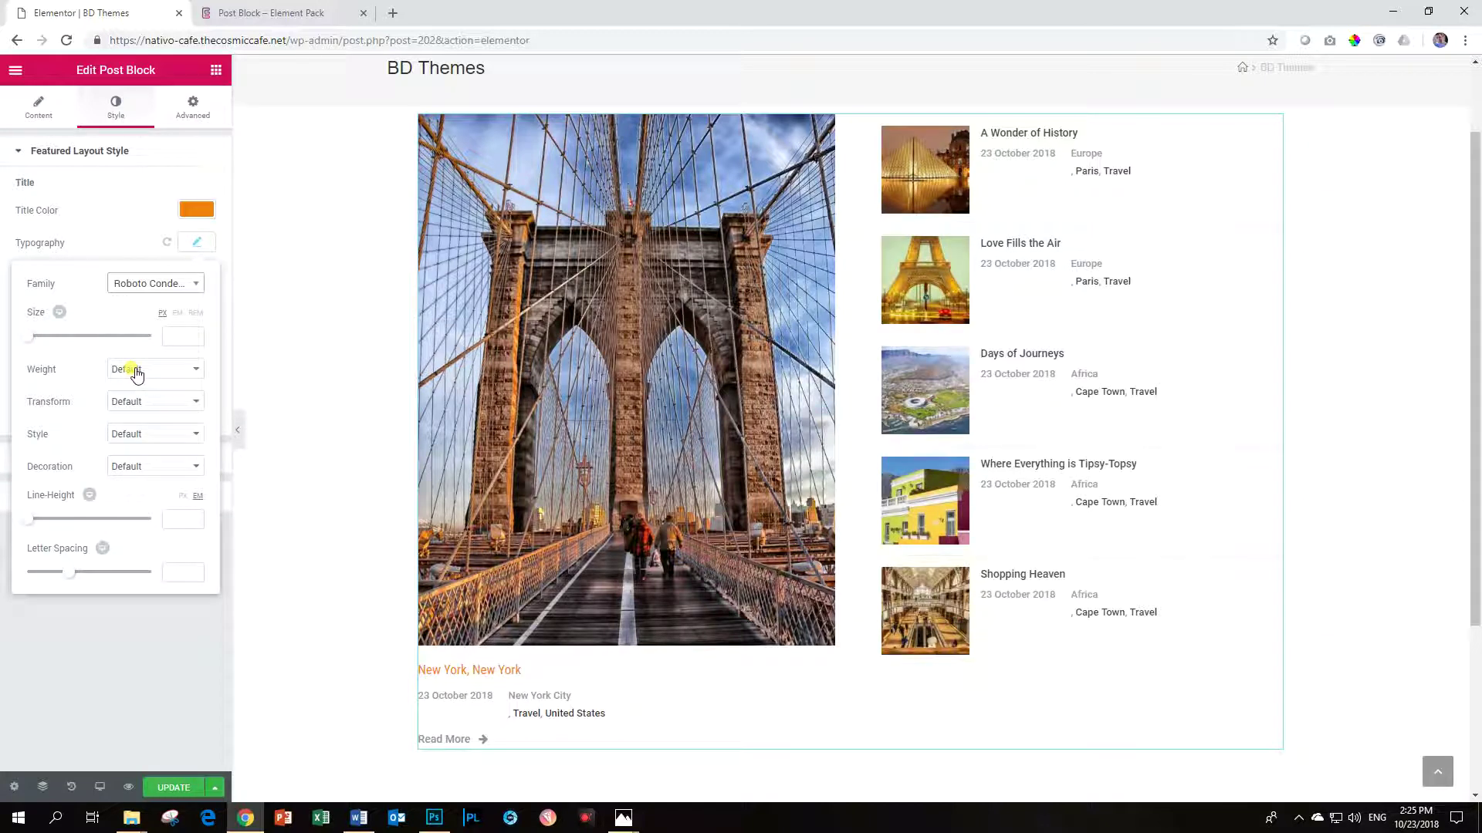
{"action": "left_click_drag", "start_coordinate": [28, 338], "coordinate": [52, 345]}
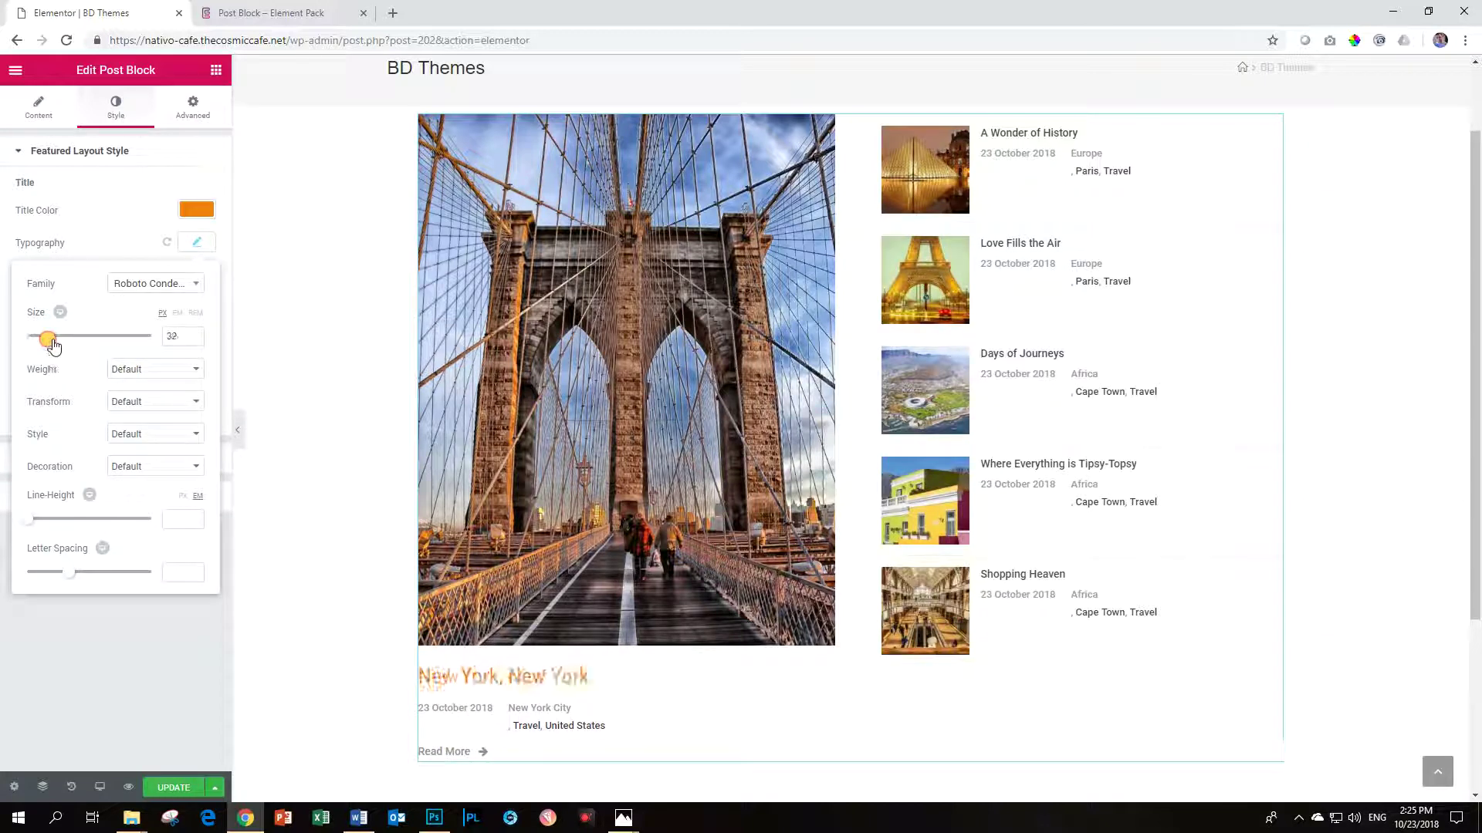
{"action": "left_click", "coordinate": [145, 370]}
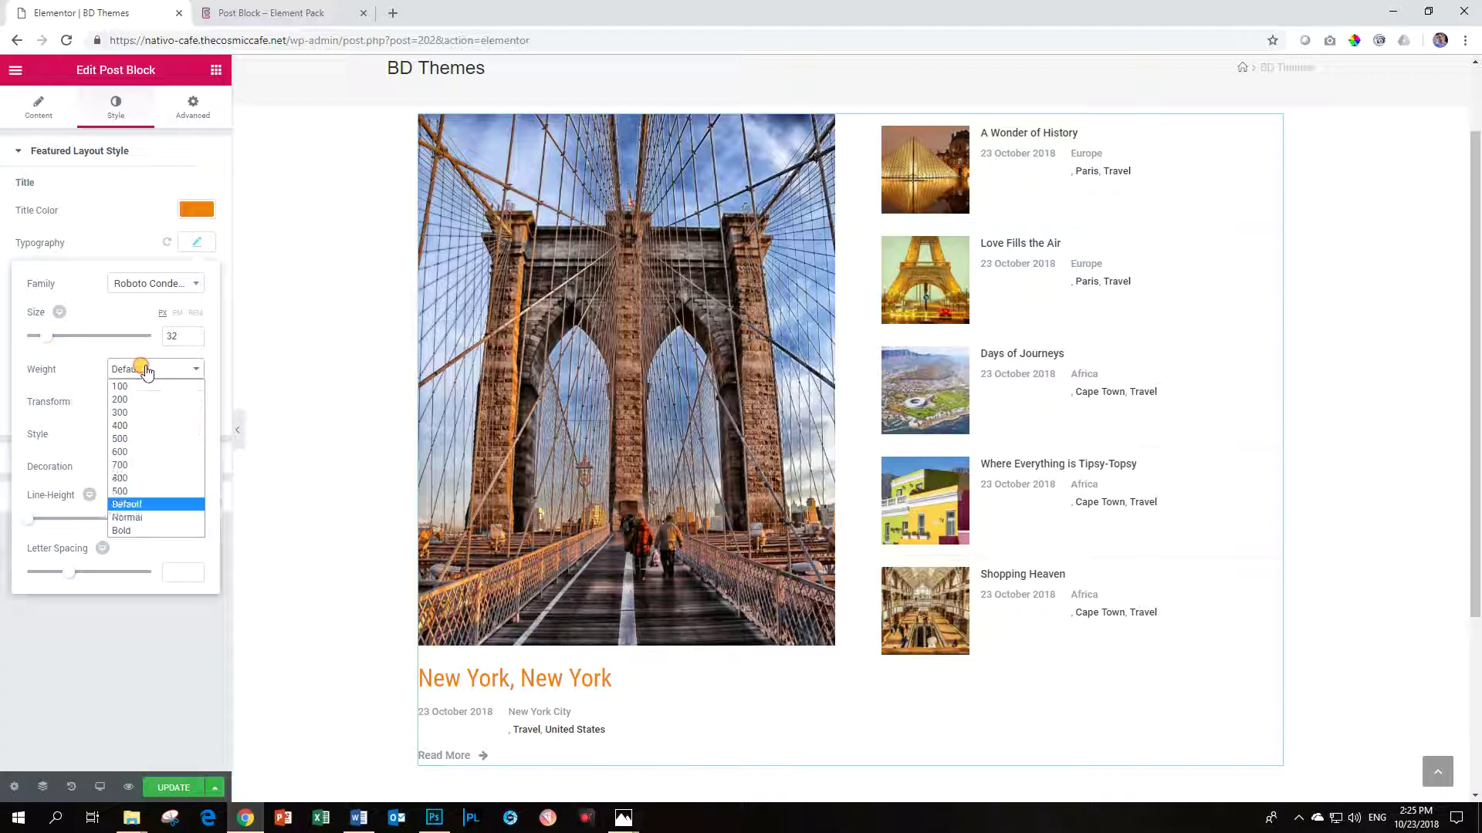
{"action": "left_click", "coordinate": [126, 477]}
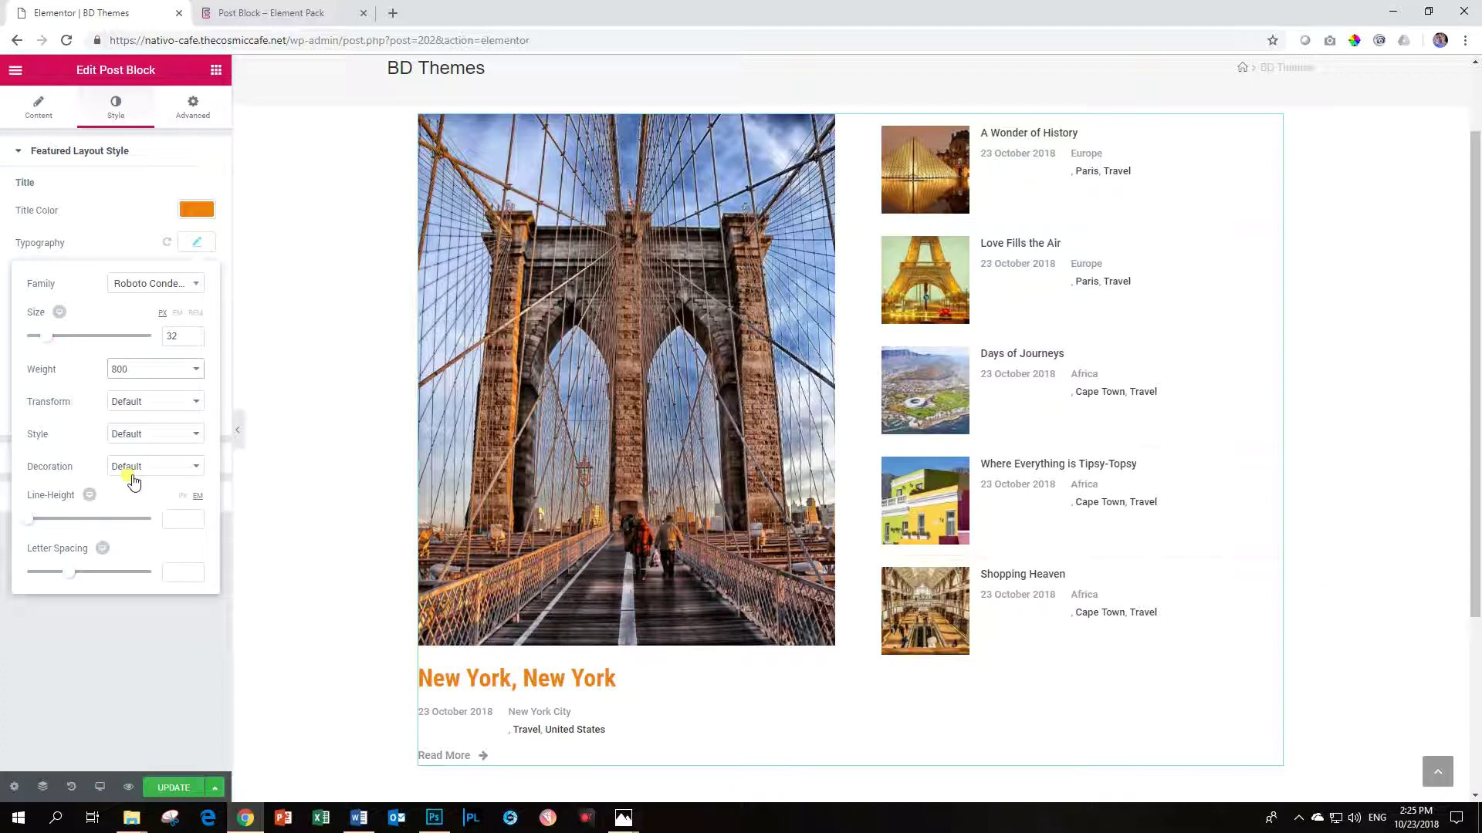
{"action": "left_click", "coordinate": [160, 372]}
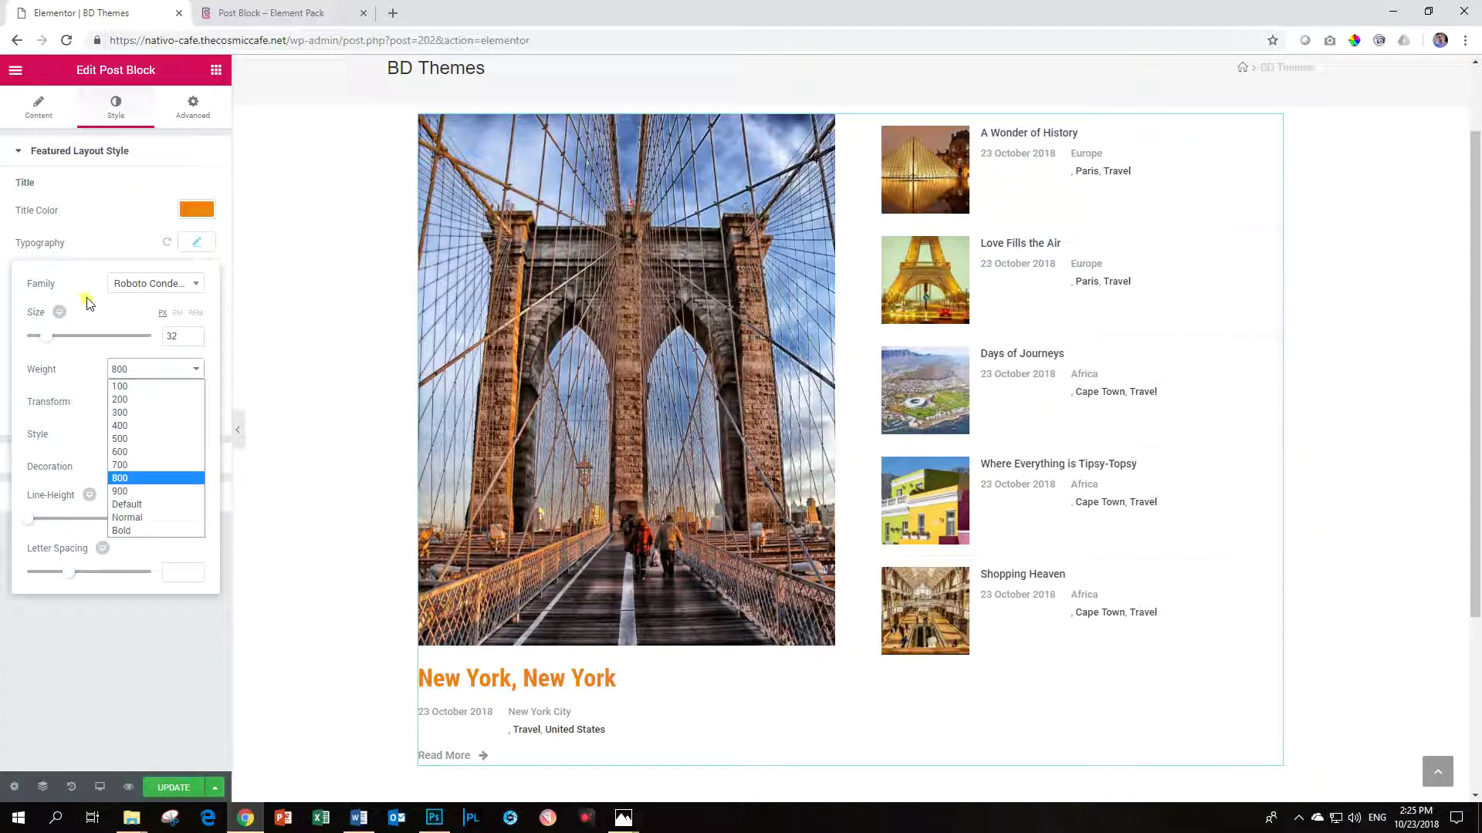
{"action": "left_click", "coordinate": [187, 237]}
{"action": "left_click", "coordinate": [190, 244]}
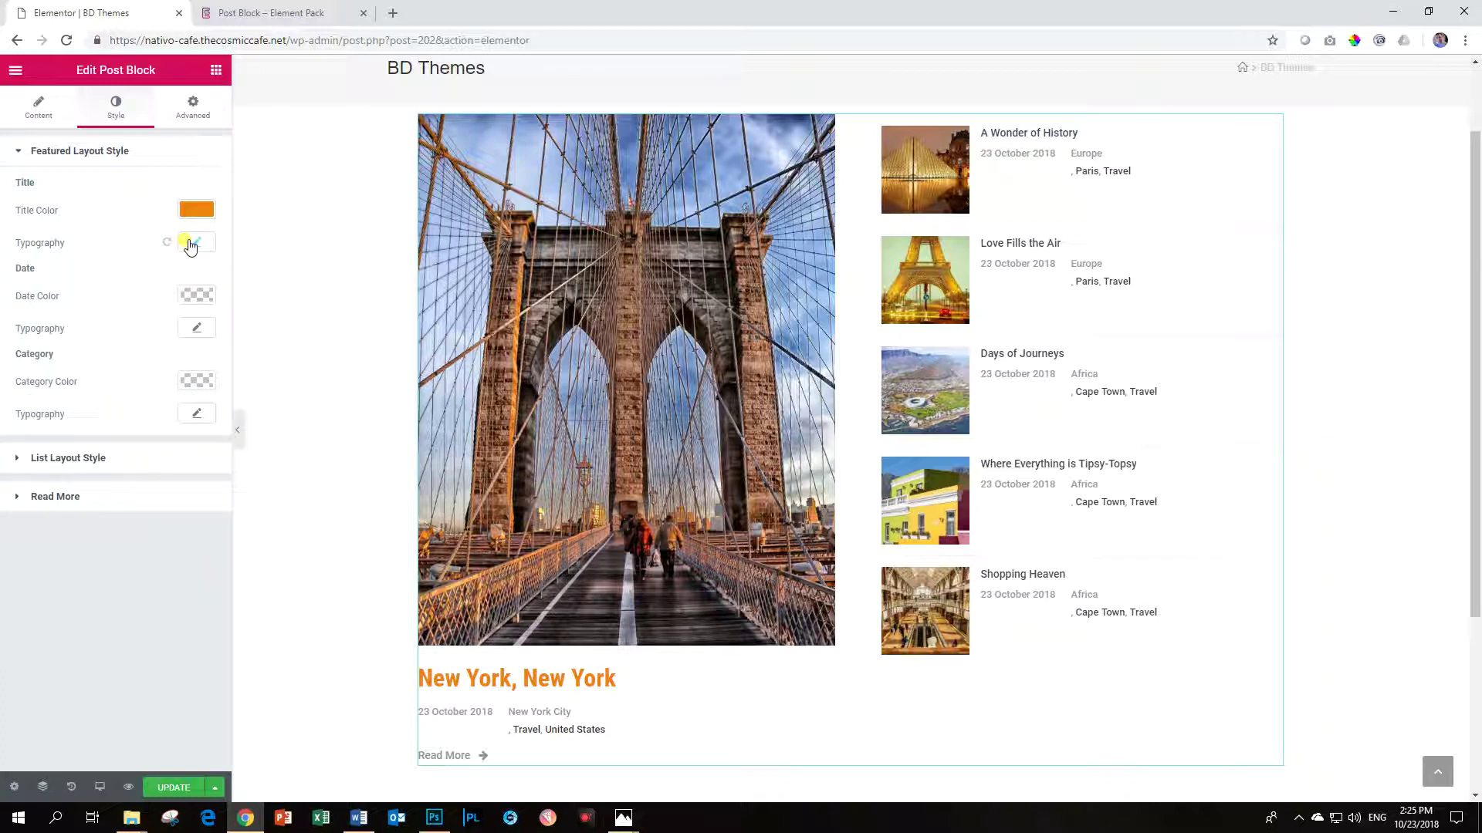
{"action": "left_click", "coordinate": [92, 463]}
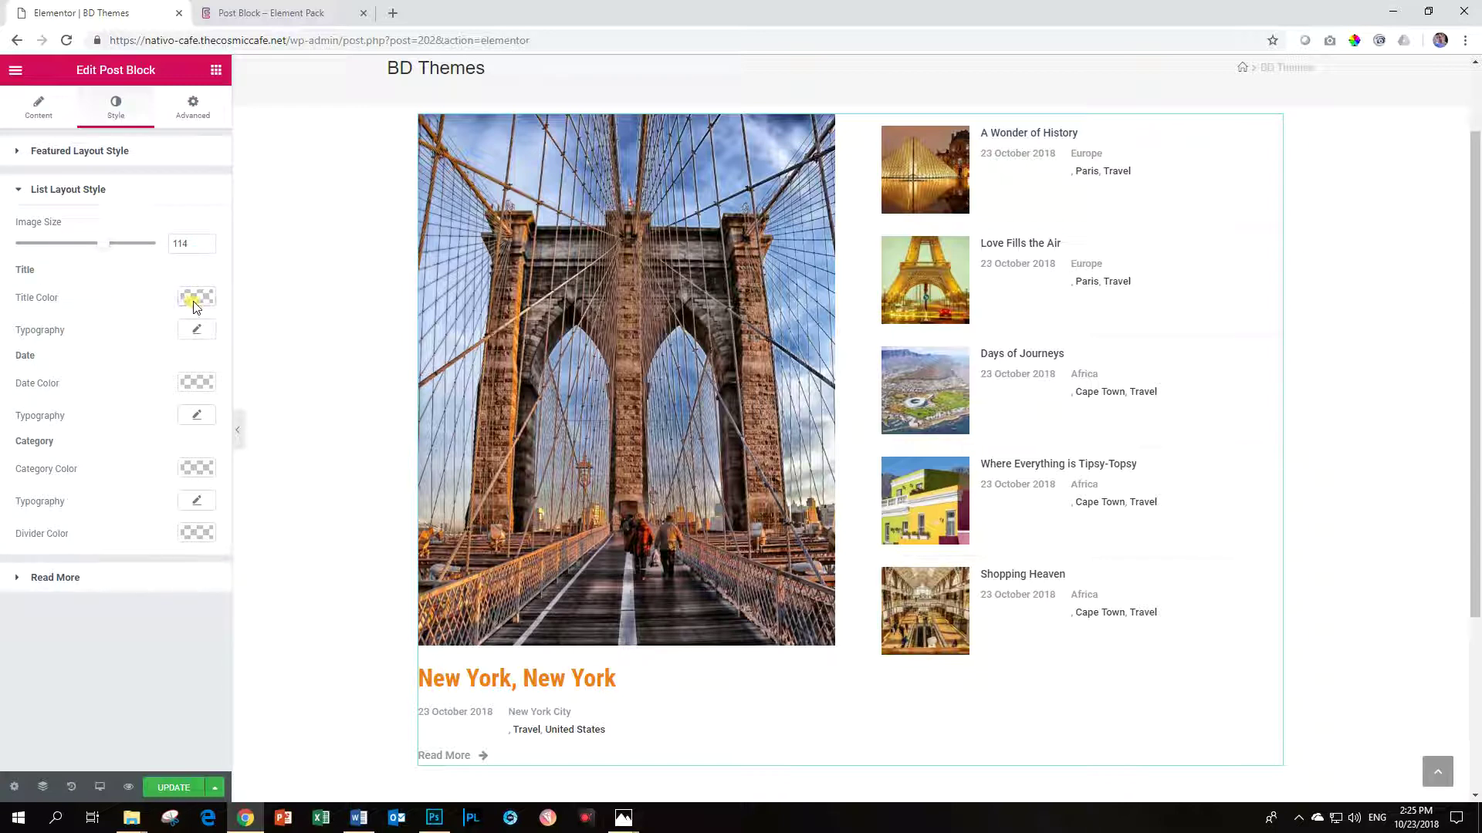
- Make the list post titles orange Roboto Condensed, size 20, weight 600
{"action": "left_click", "coordinate": [193, 299]}
{"action": "left_click", "coordinate": [121, 480]}
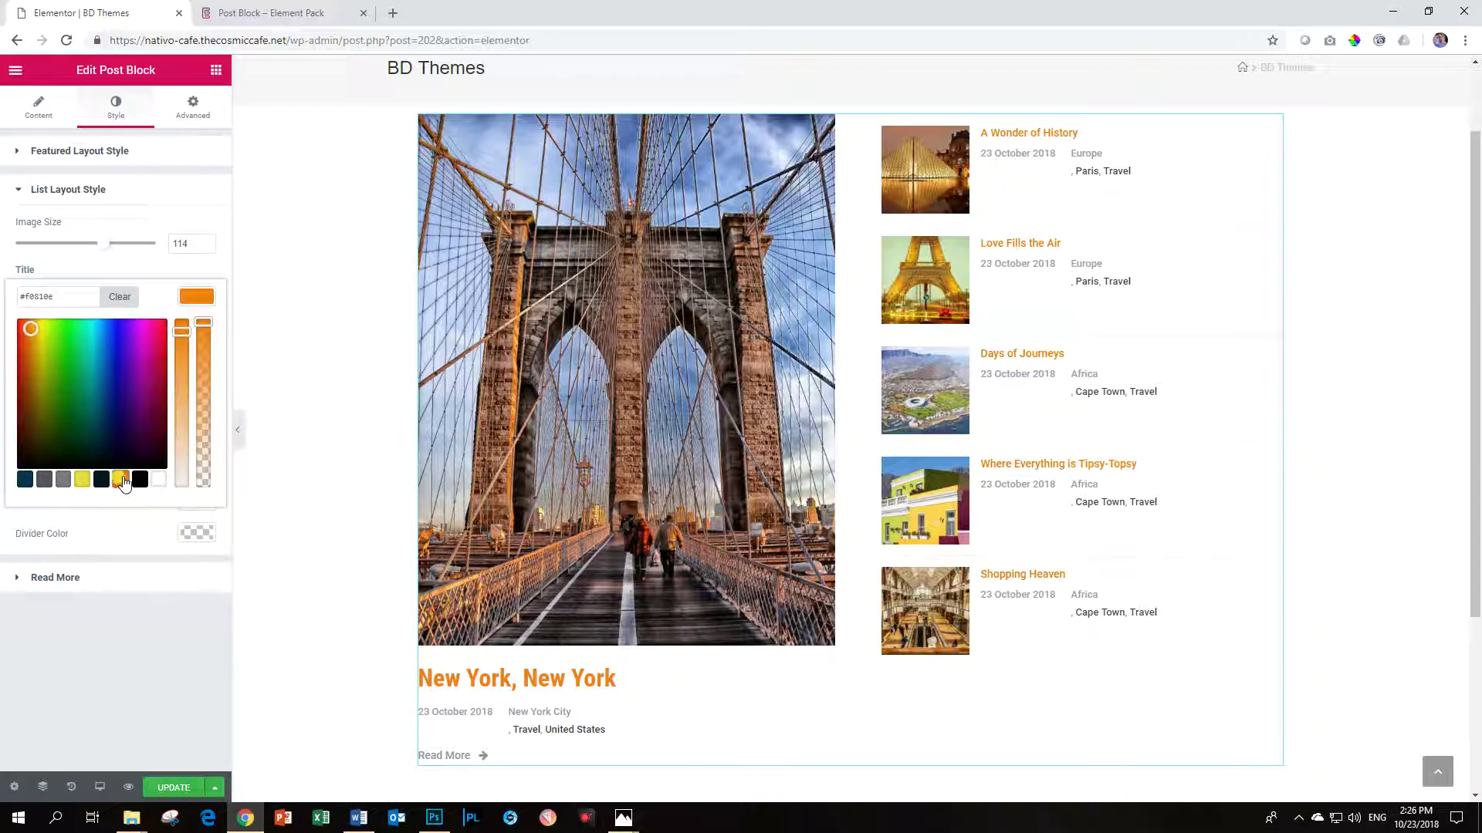
{"action": "left_click", "coordinate": [196, 297]}
{"action": "left_click", "coordinate": [197, 331]}
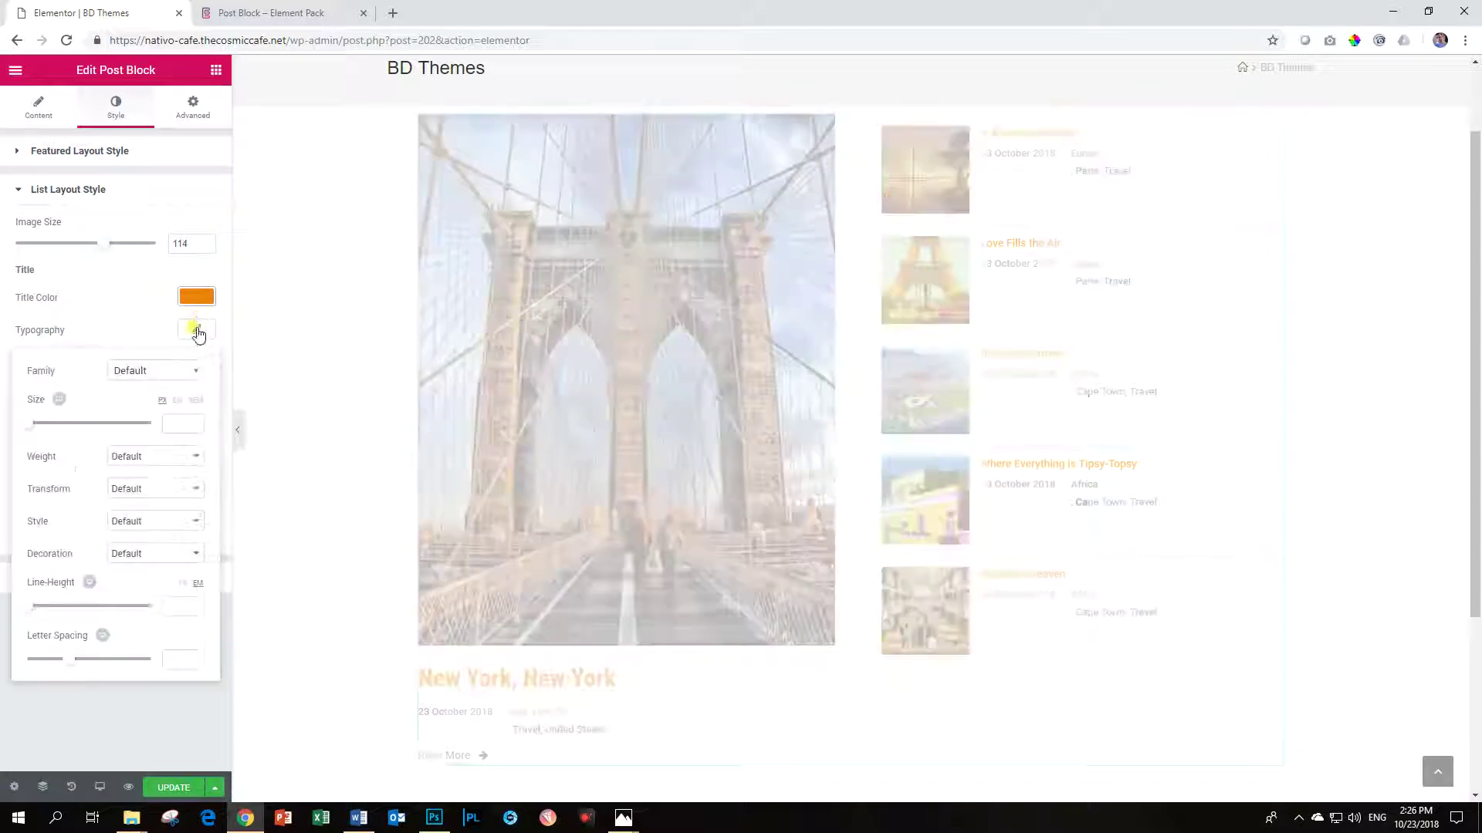
{"action": "left_click", "coordinate": [157, 372]}
{"action": "type", "text": "robo"}
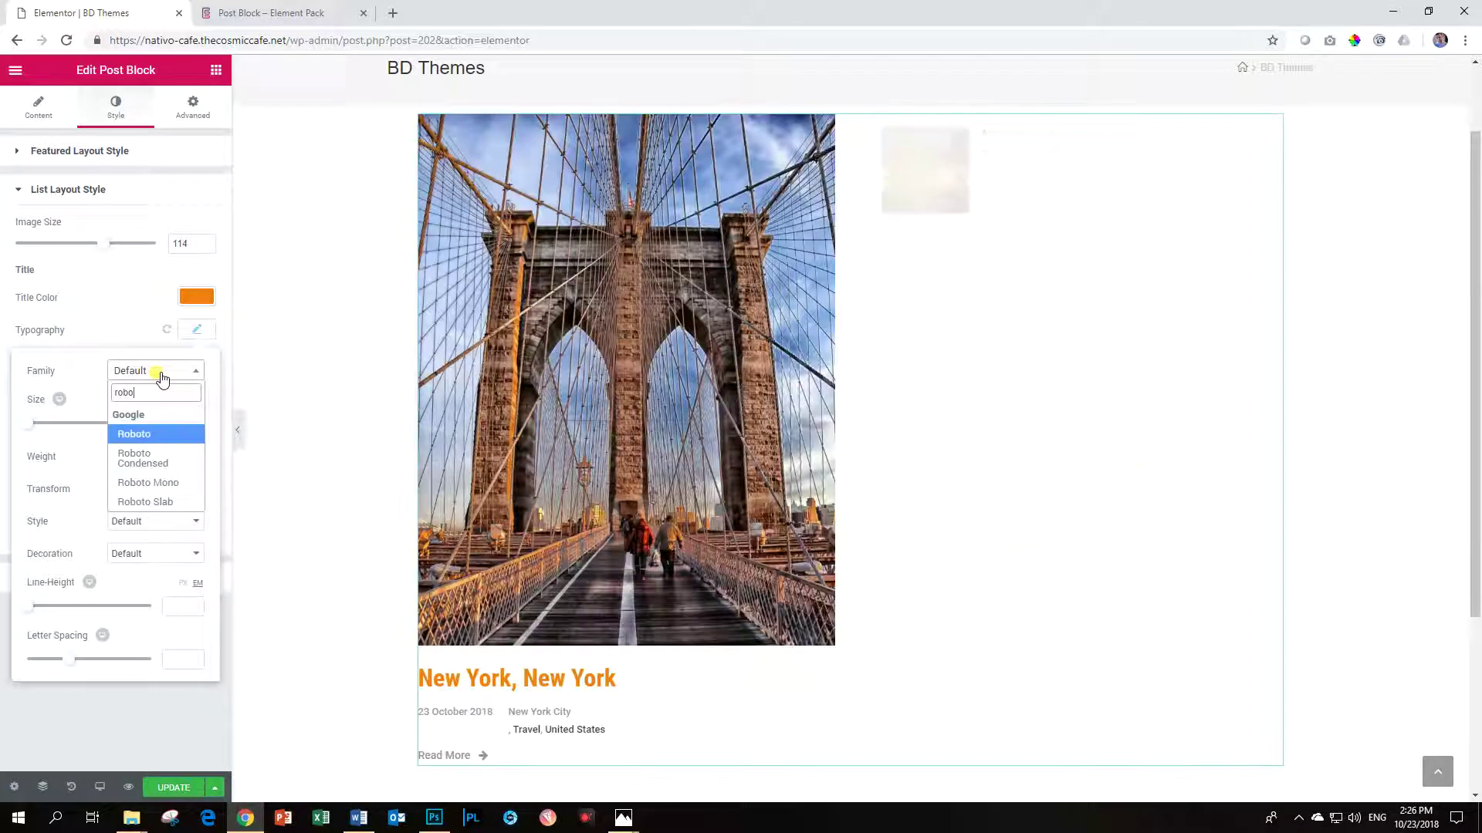
{"action": "left_click", "coordinate": [161, 457]}
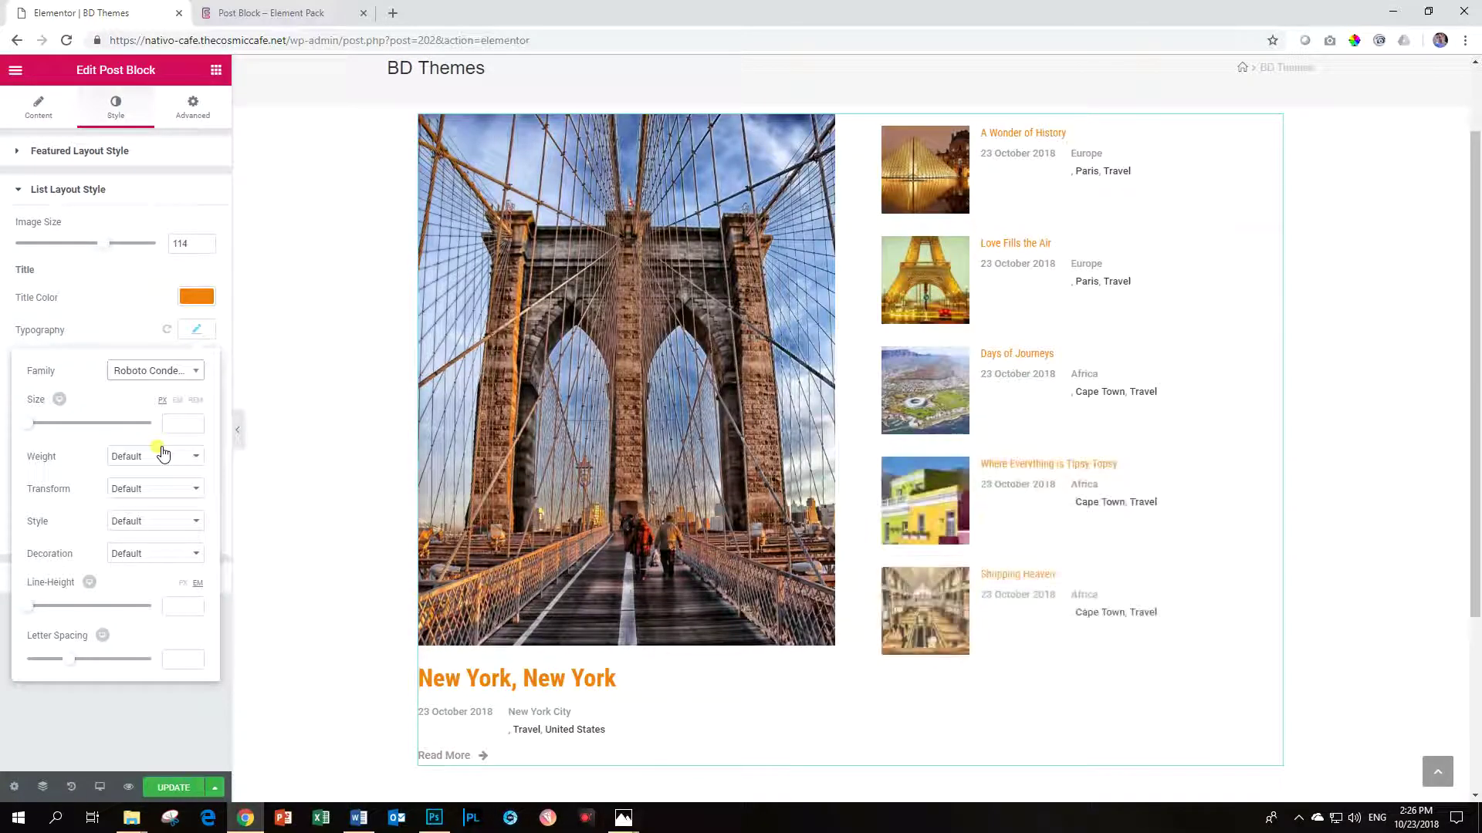
{"action": "left_click_drag", "start_coordinate": [29, 428], "coordinate": [41, 434]}
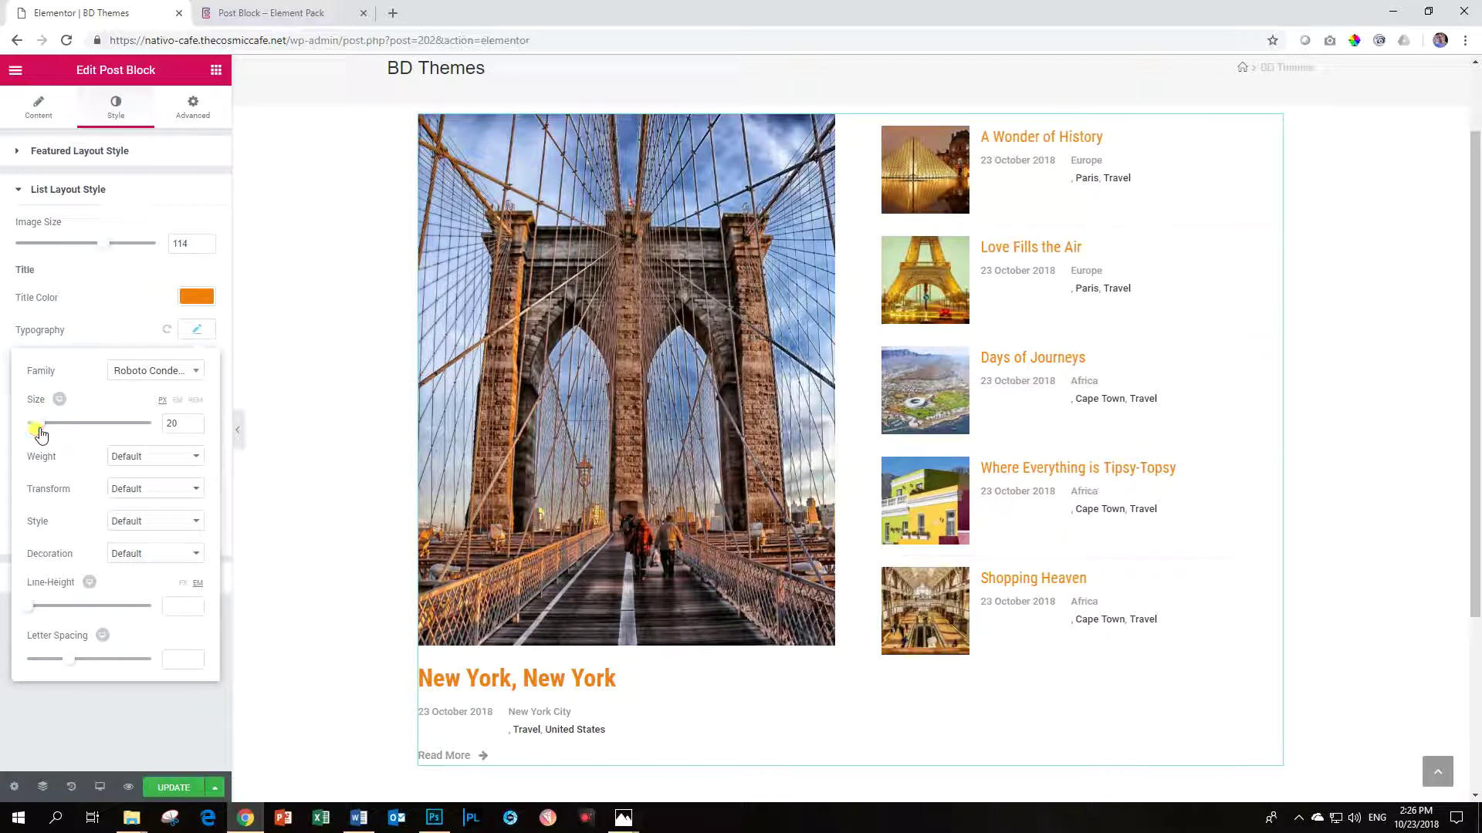
{"action": "left_click", "coordinate": [119, 461]}
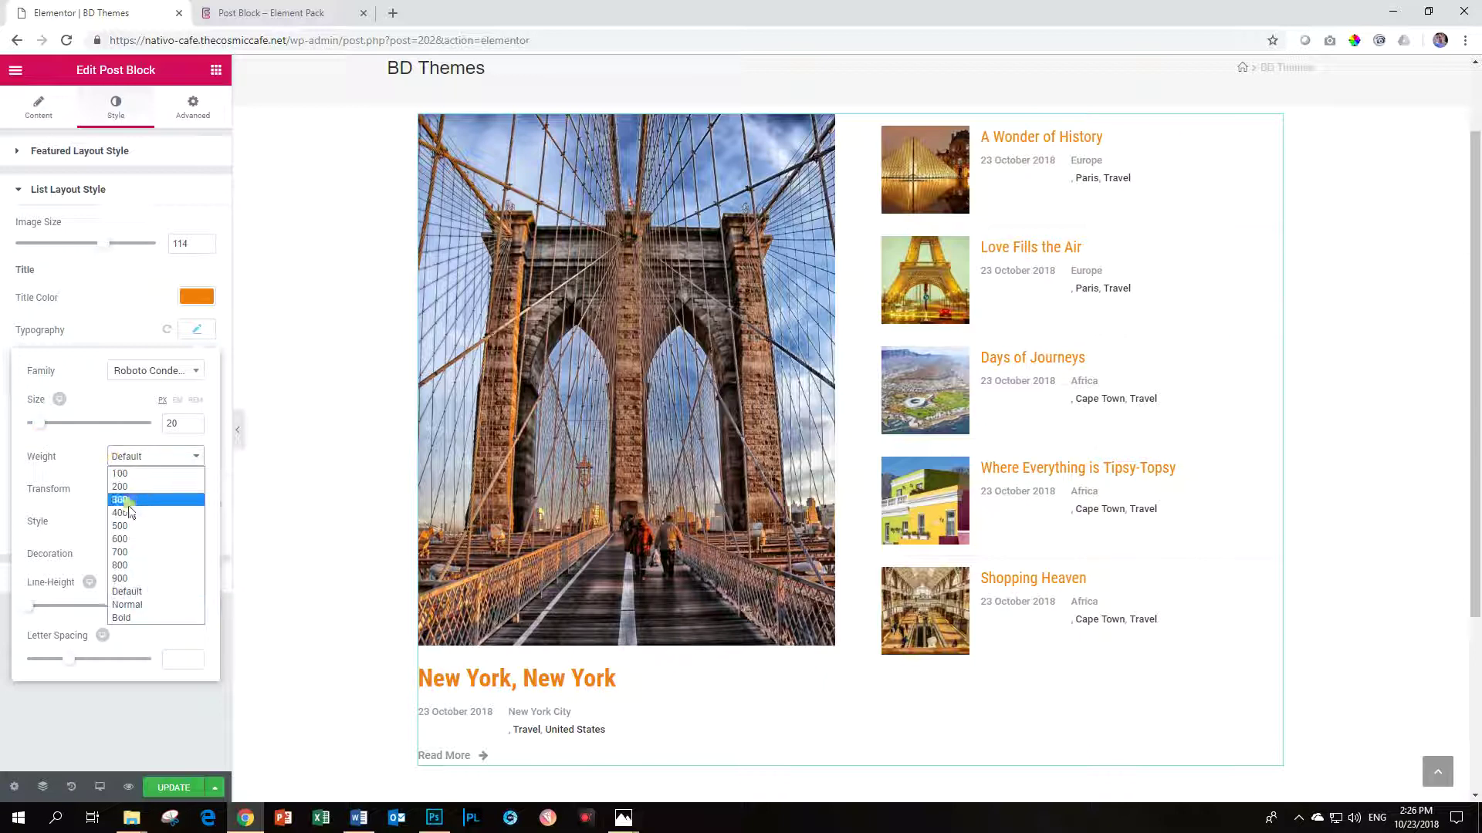
{"action": "left_click", "coordinate": [124, 539]}
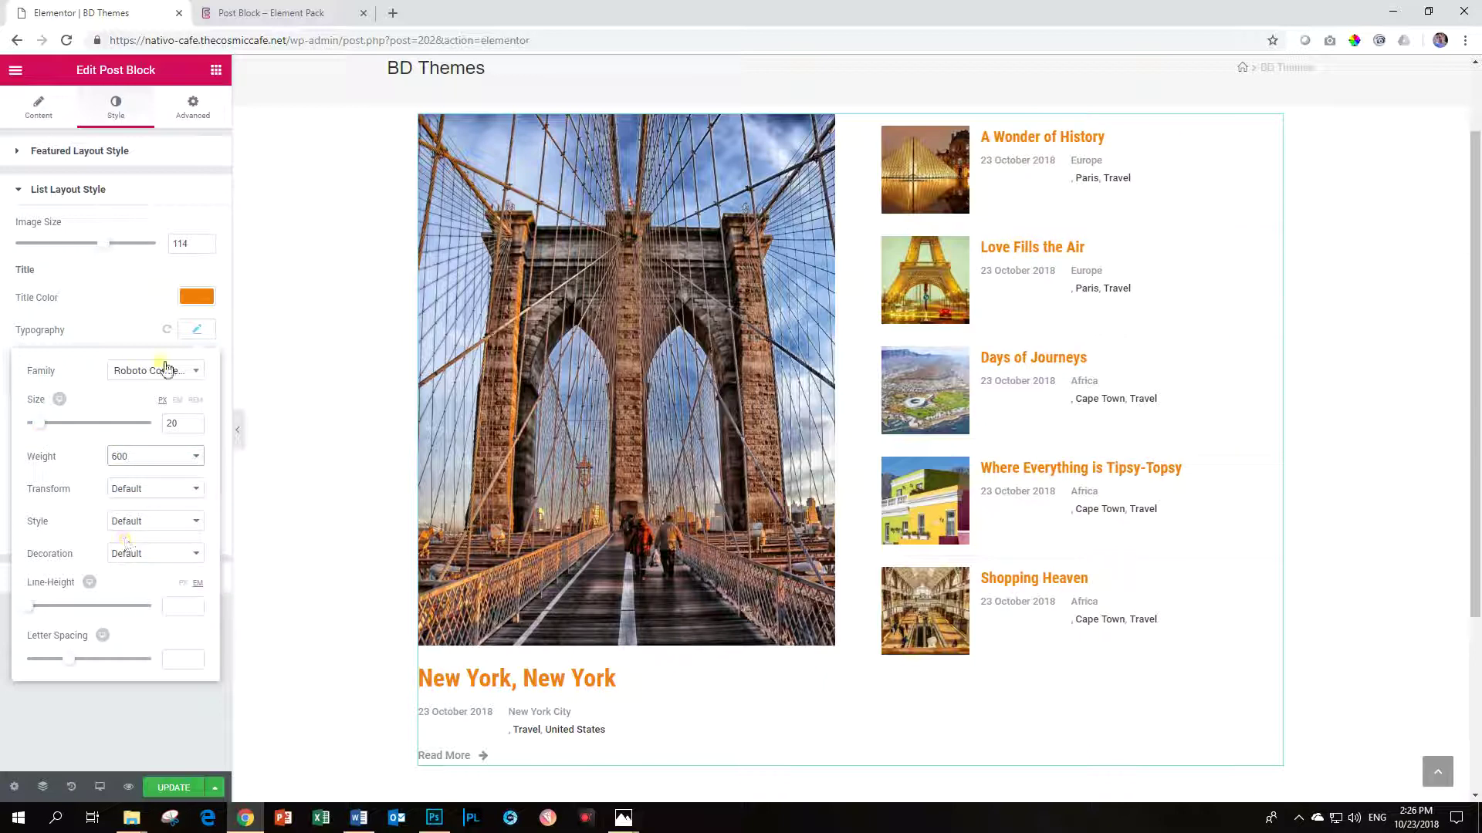
{"action": "left_click", "coordinate": [196, 331]}
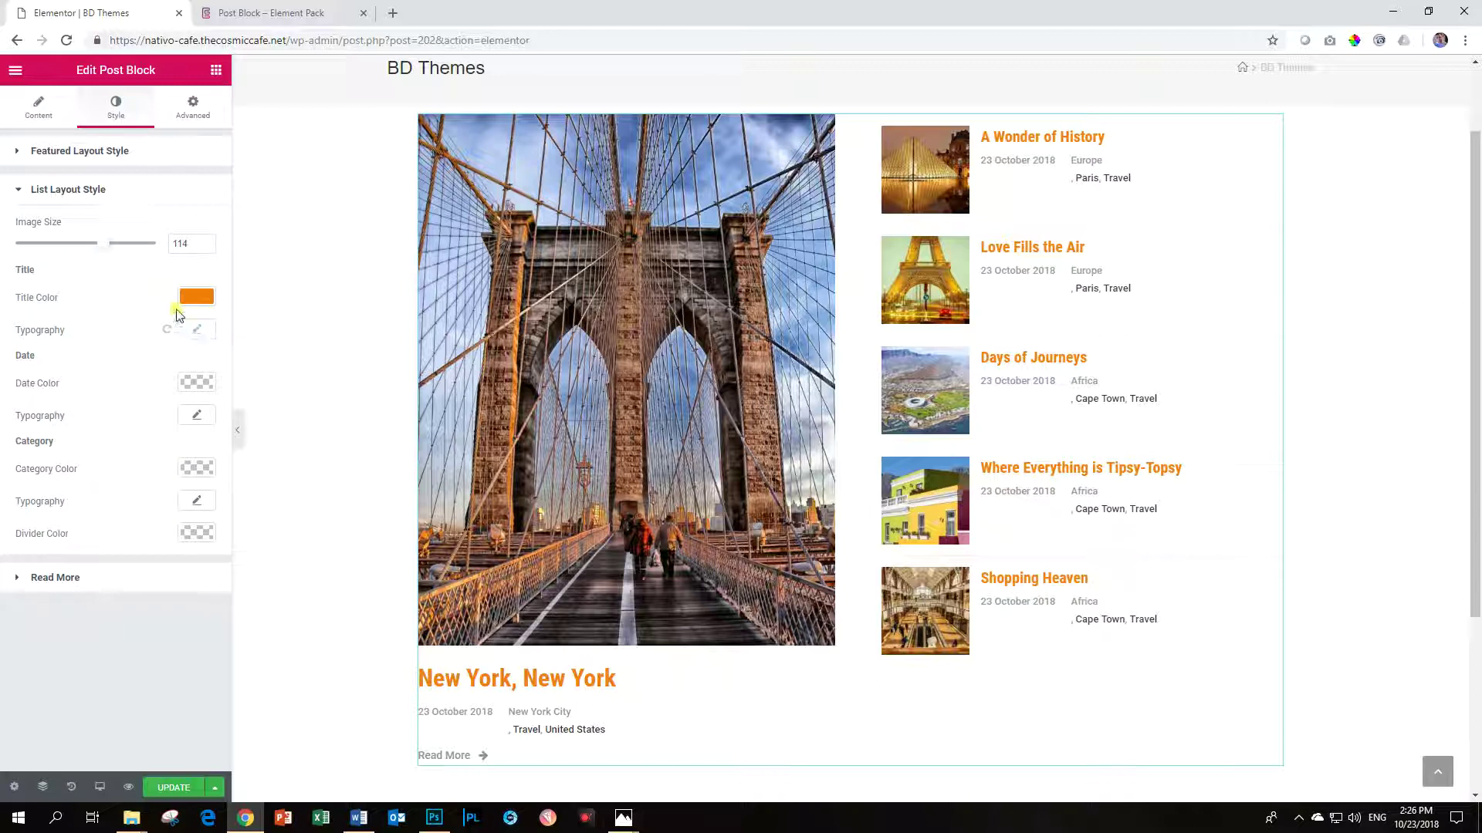
- Set the Divider Color to orange with lowered opacity
{"action": "left_click", "coordinate": [195, 536]}
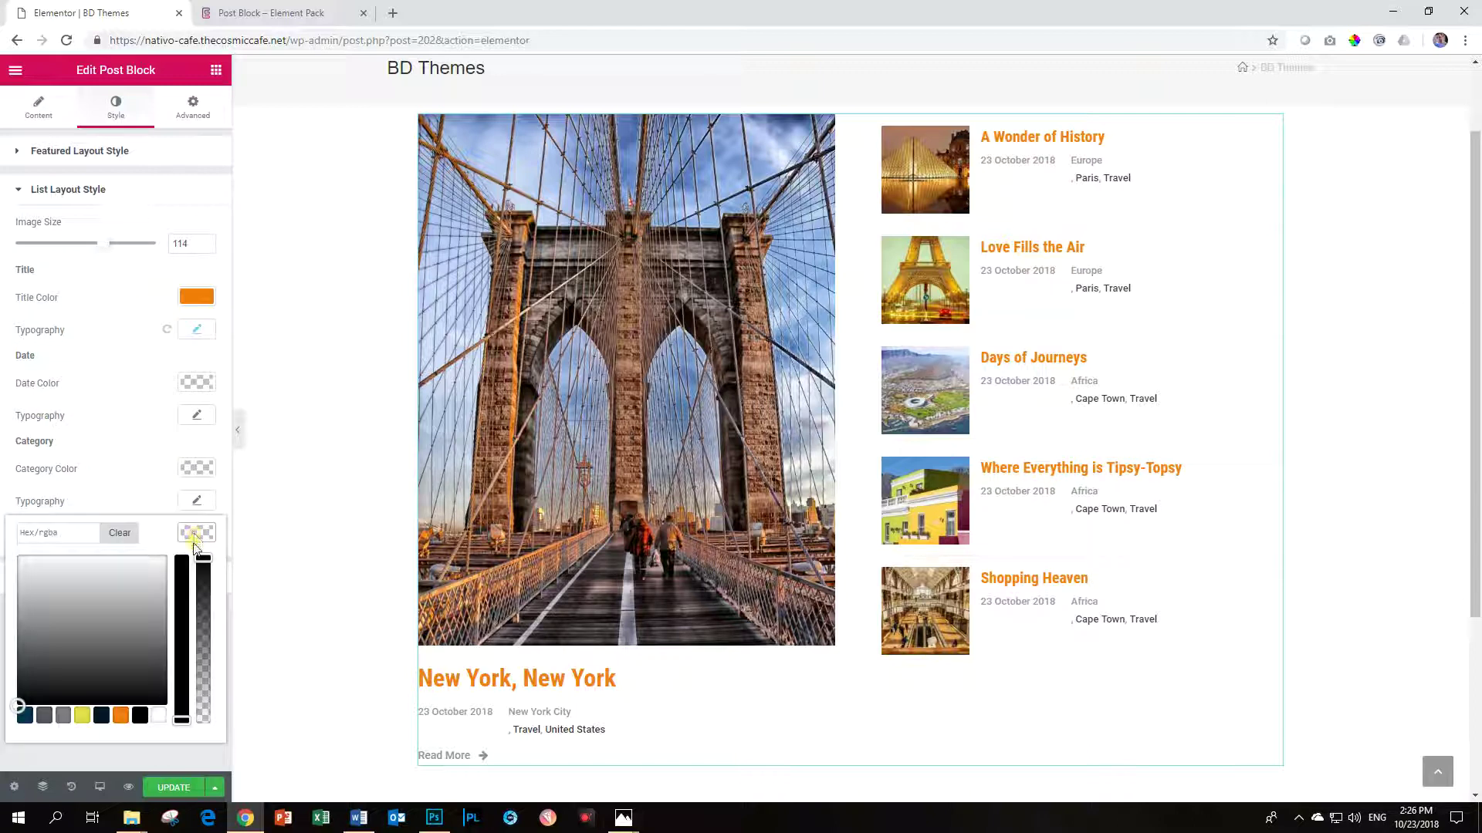
{"action": "left_click", "coordinate": [84, 717]}
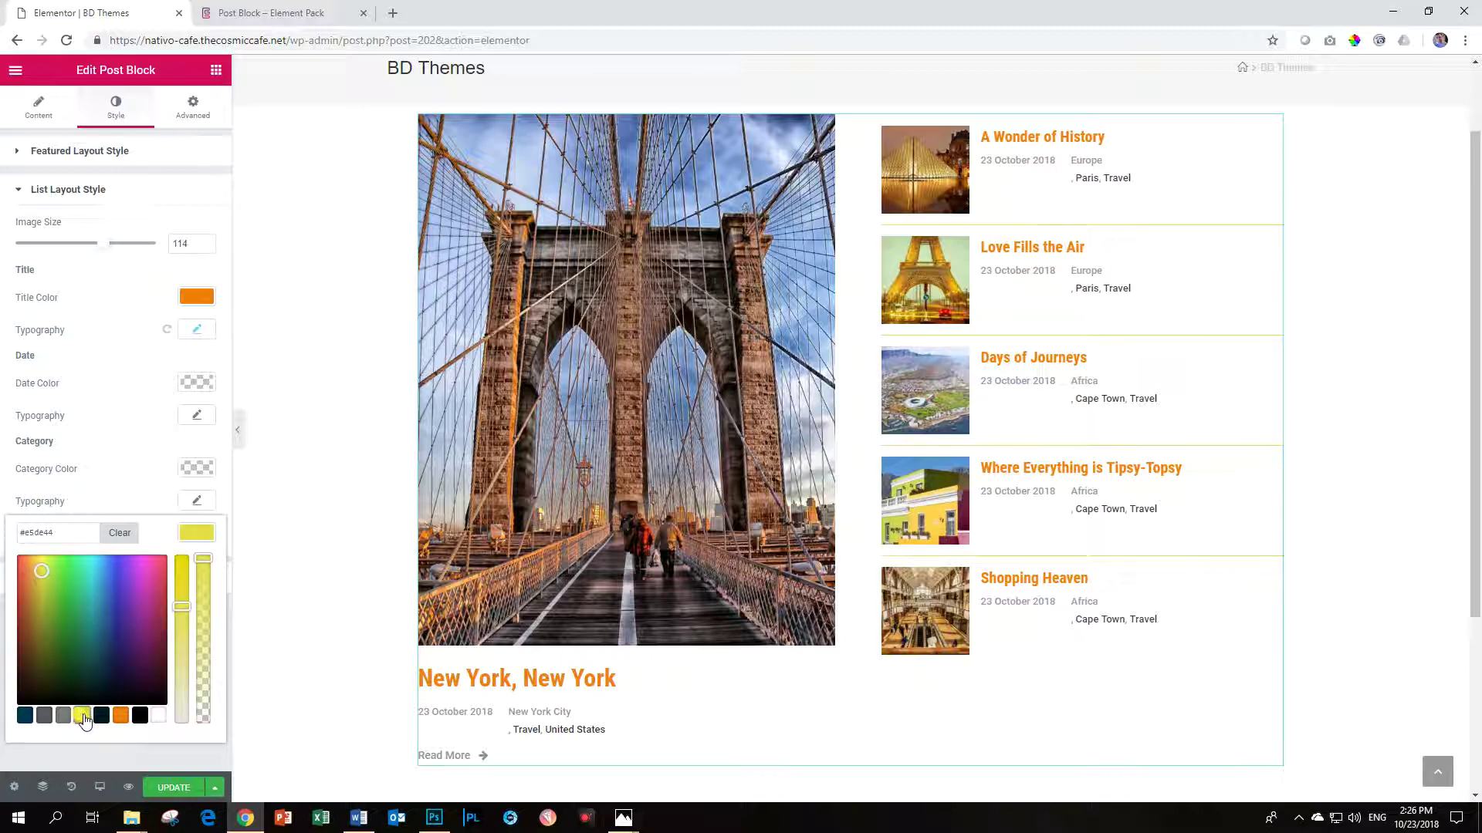
{"action": "left_click", "coordinate": [121, 717]}
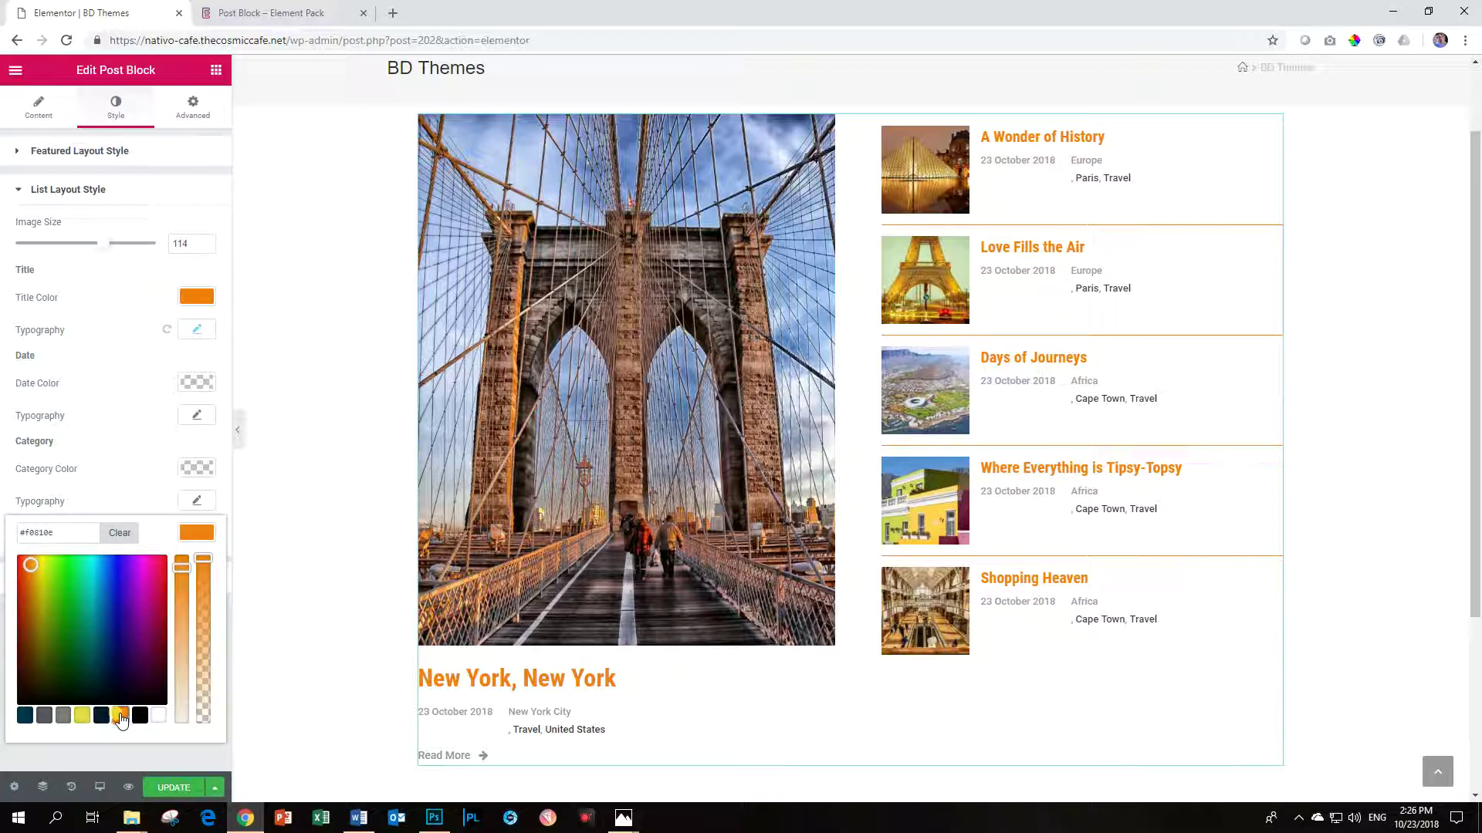
{"action": "left_click_drag", "start_coordinate": [205, 554], "coordinate": [203, 671]}
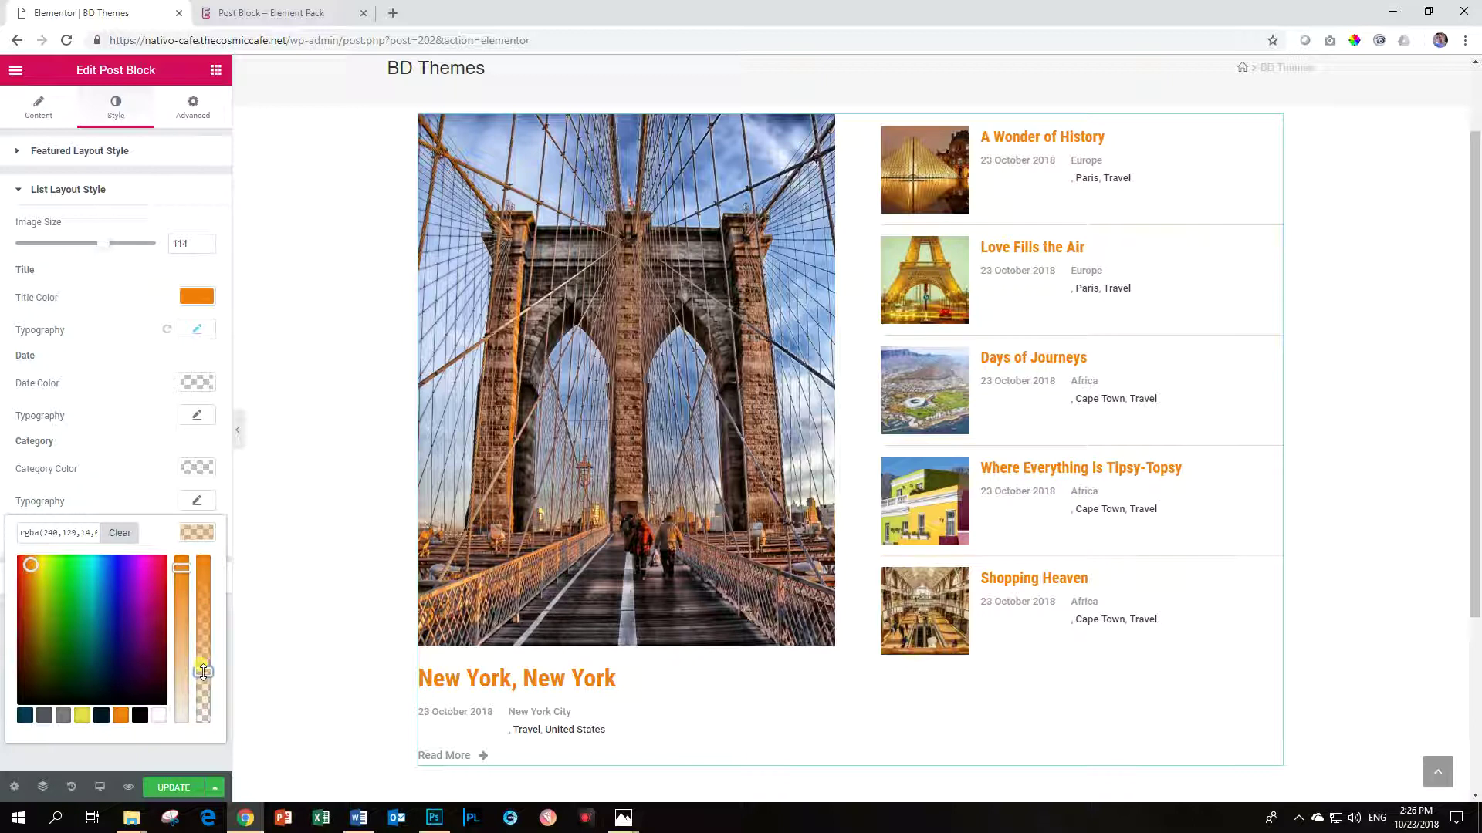
{"action": "left_click", "coordinate": [206, 538]}
- In Read More's Normal style, set the button background color to orange
{"action": "left_click", "coordinate": [74, 197]}
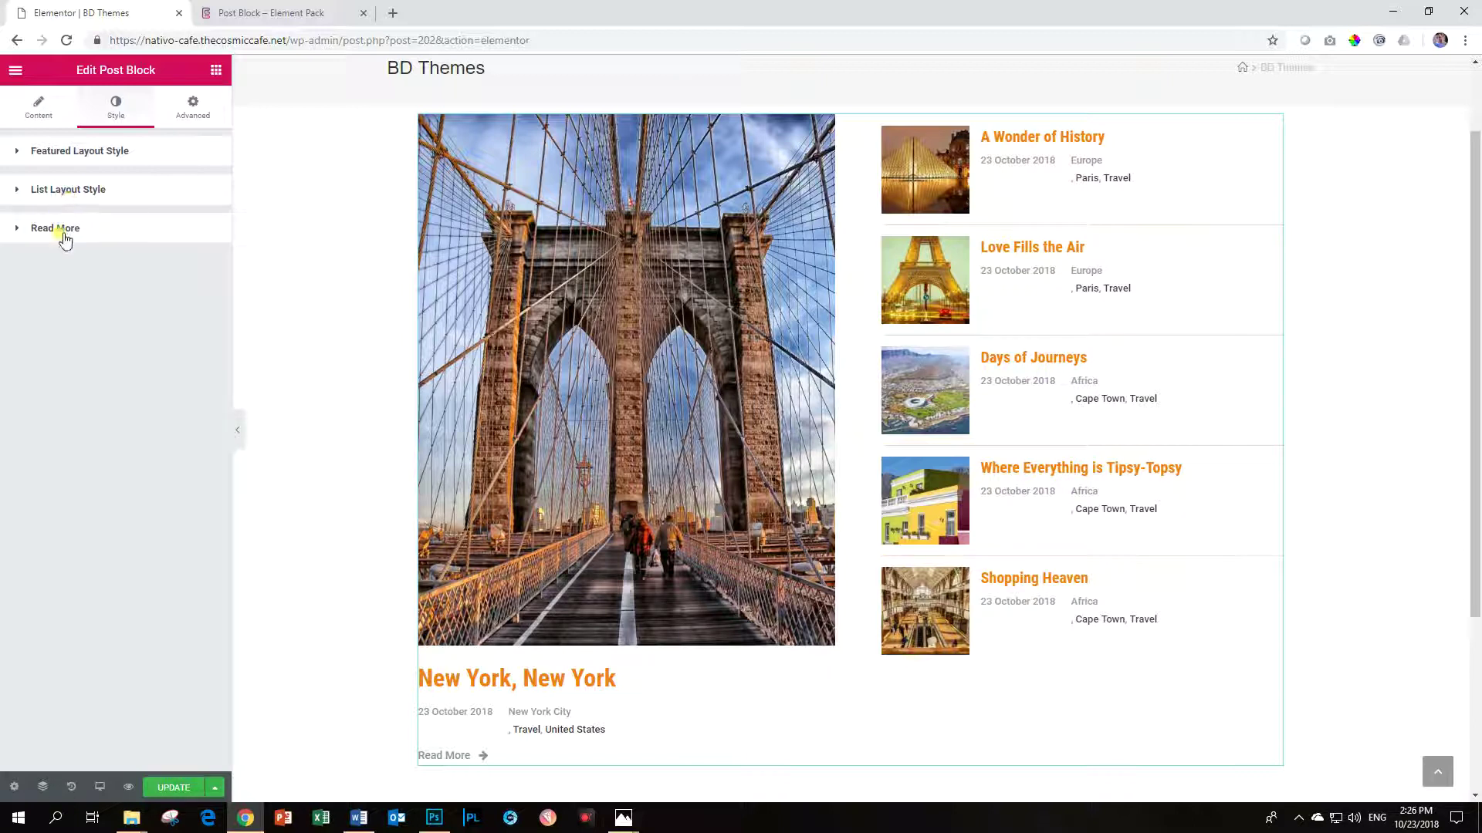
{"action": "left_click", "coordinate": [62, 231]}
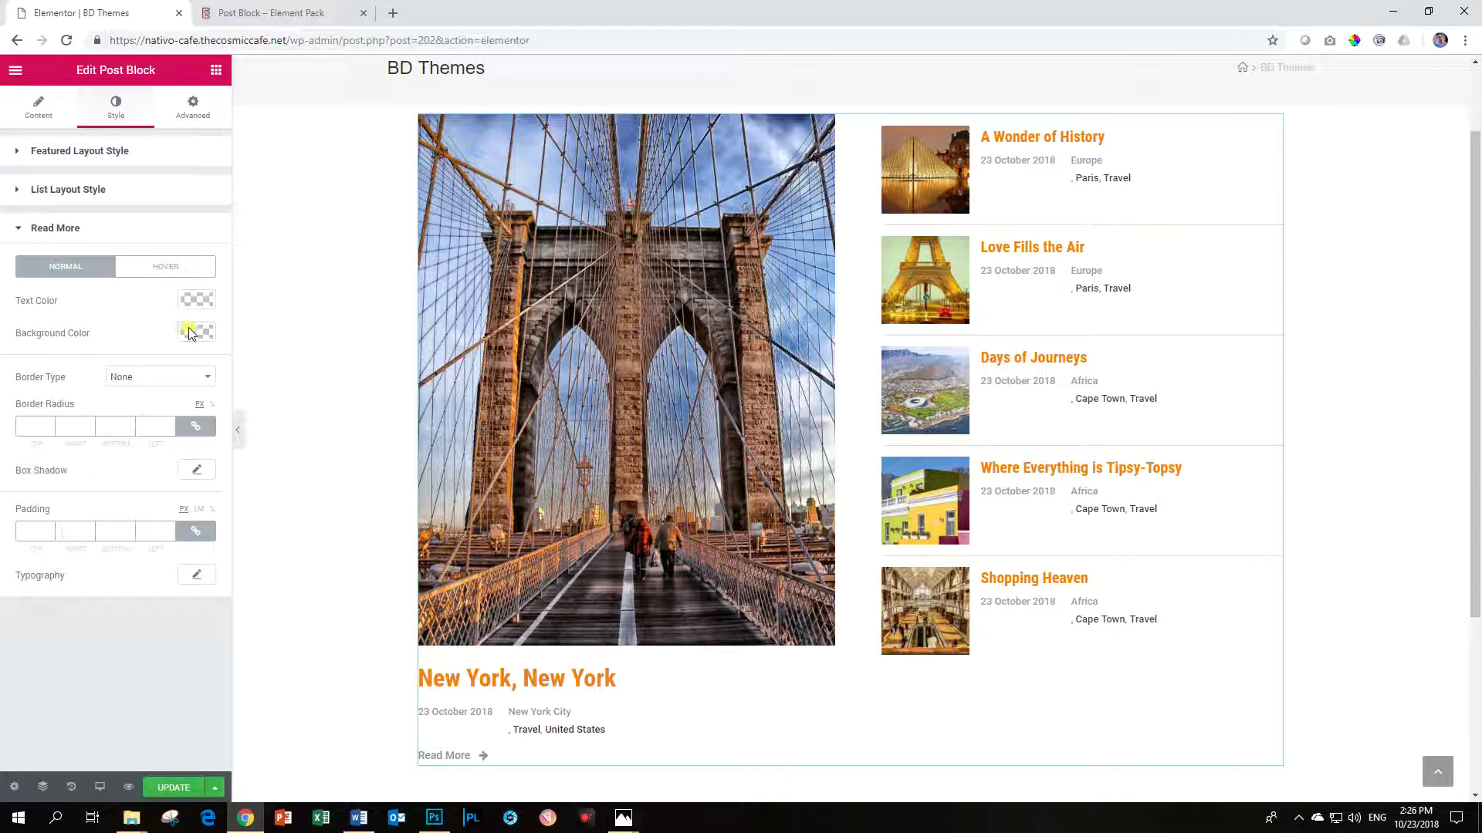
{"action": "left_click", "coordinate": [198, 300]}
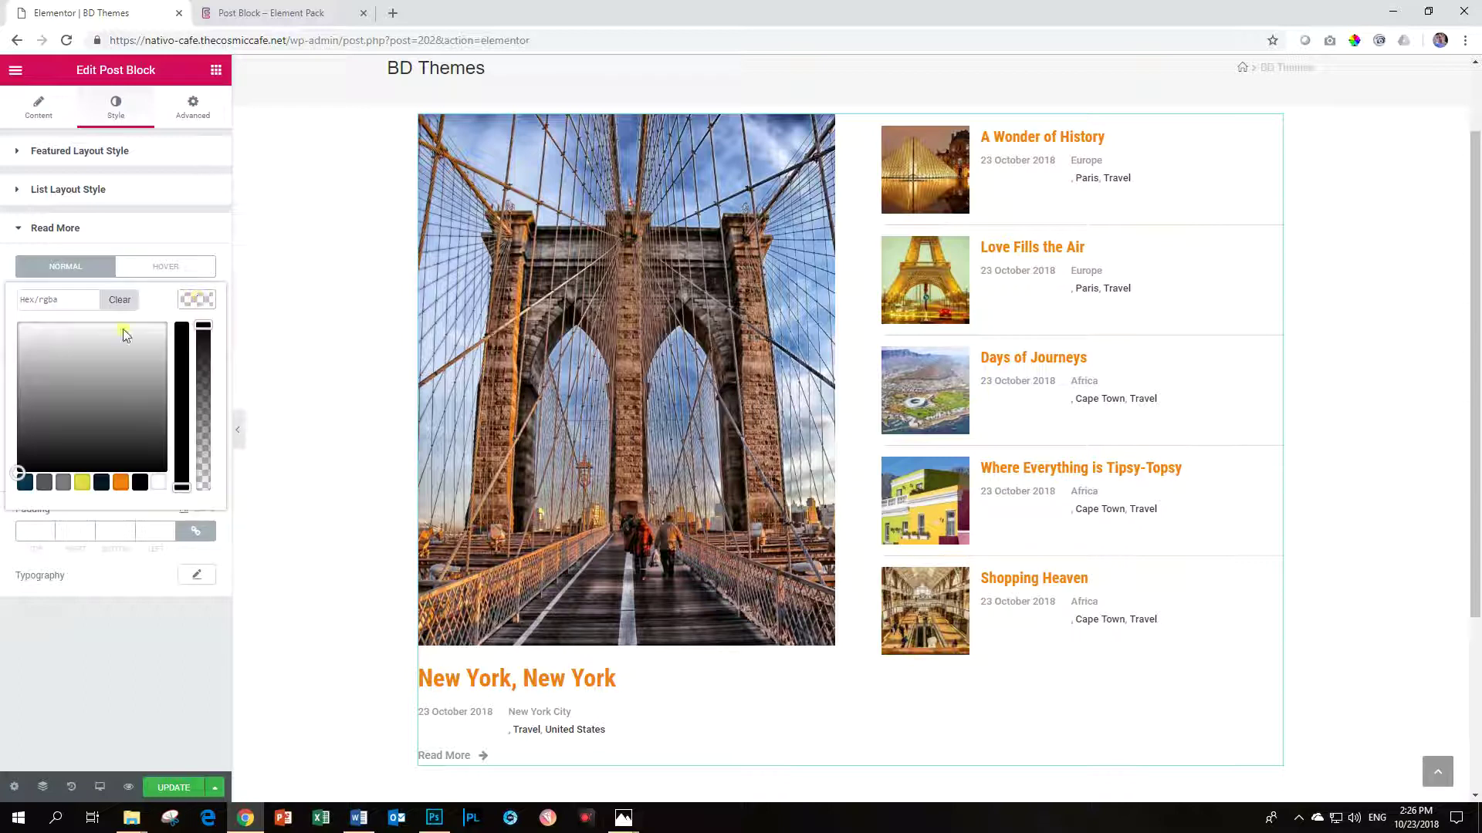
{"action": "left_click", "coordinate": [101, 483]}
{"action": "left_click", "coordinate": [195, 300]}
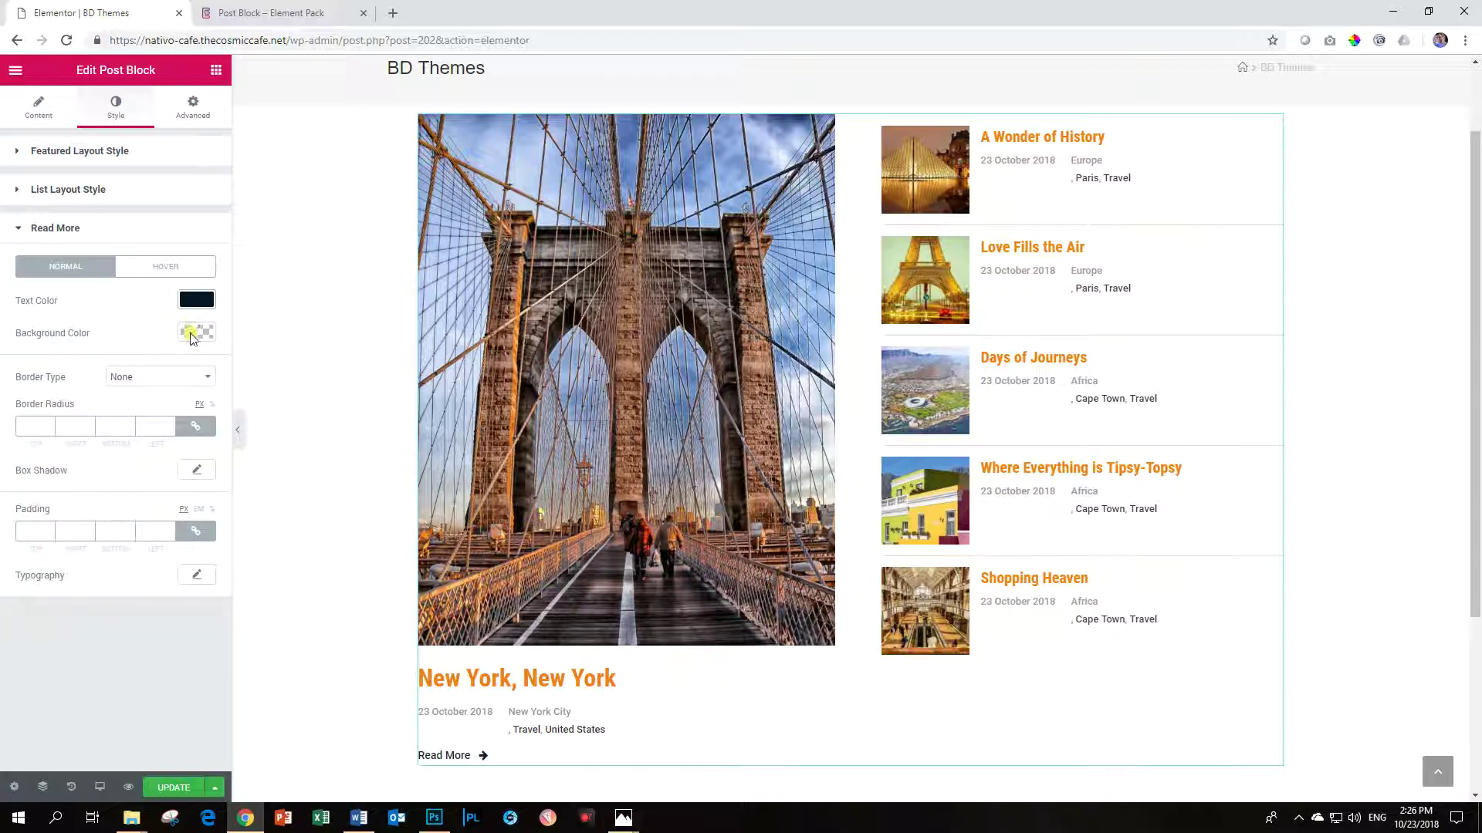
{"action": "left_click", "coordinate": [193, 334]}
{"action": "left_click", "coordinate": [121, 515]}
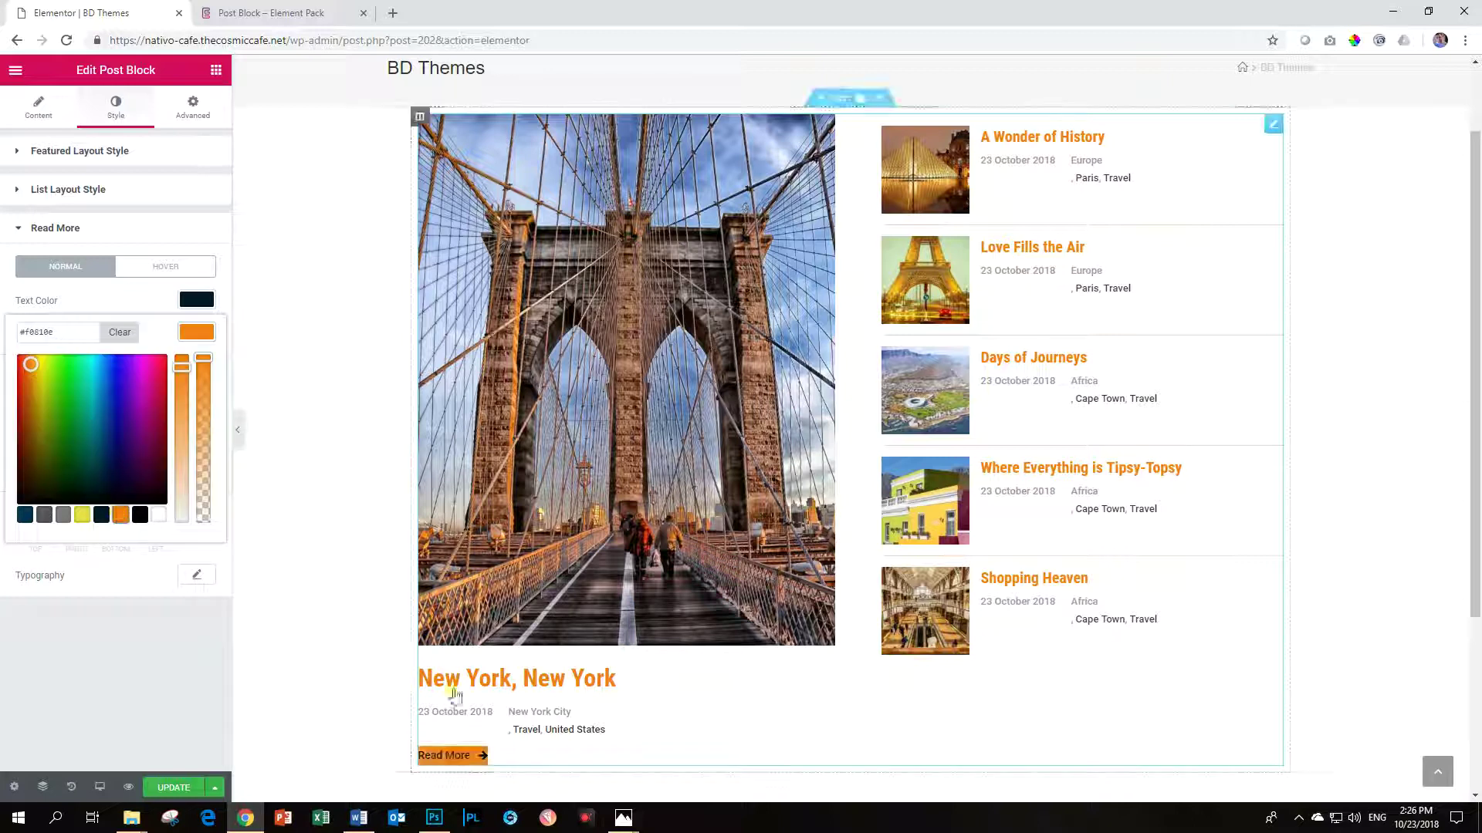
{"action": "scroll", "coordinate": [432, 663], "scroll_direction": "down", "scroll_amount": 3}
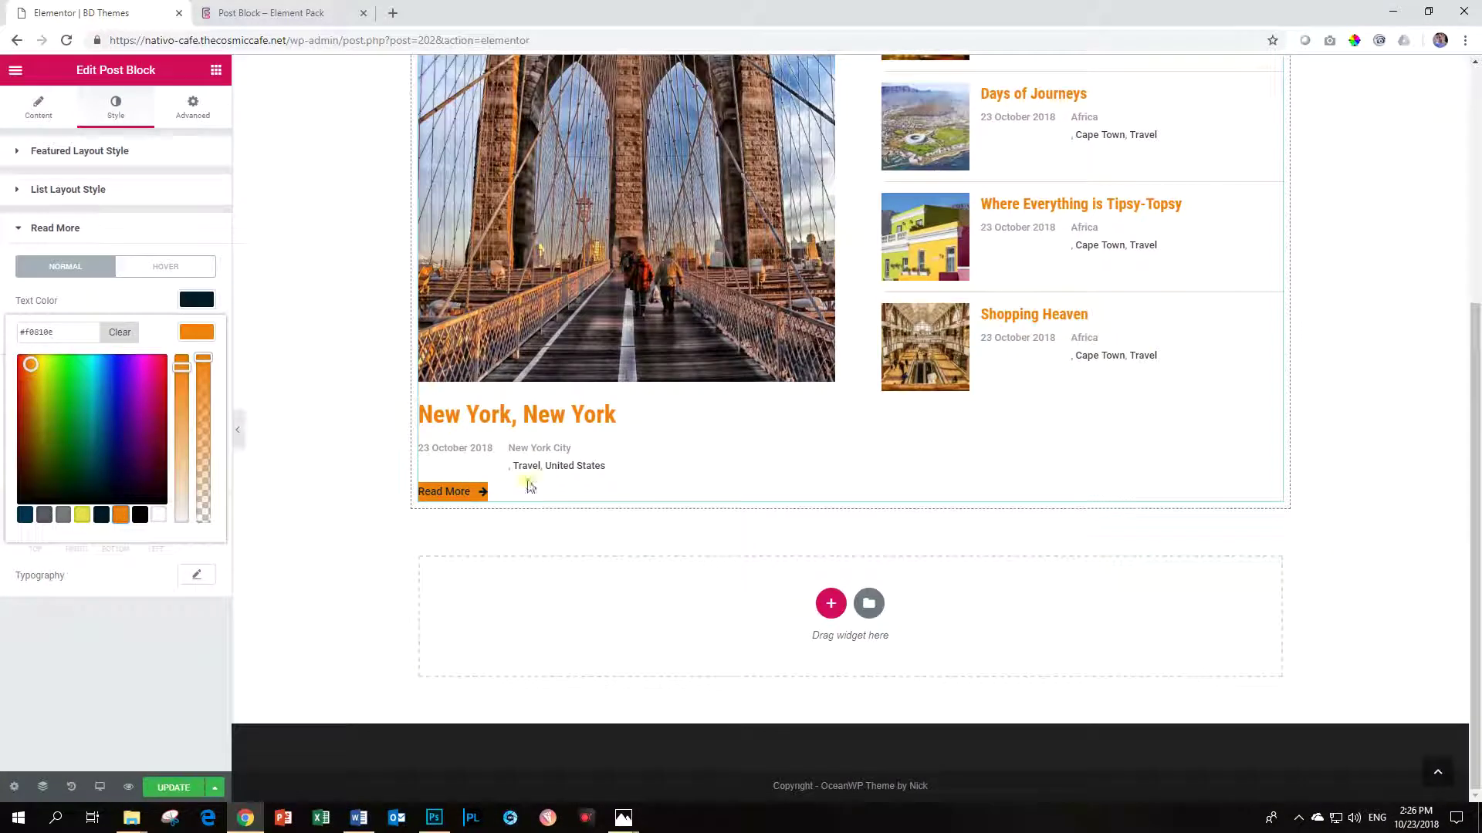
{"action": "left_click", "coordinate": [208, 336]}
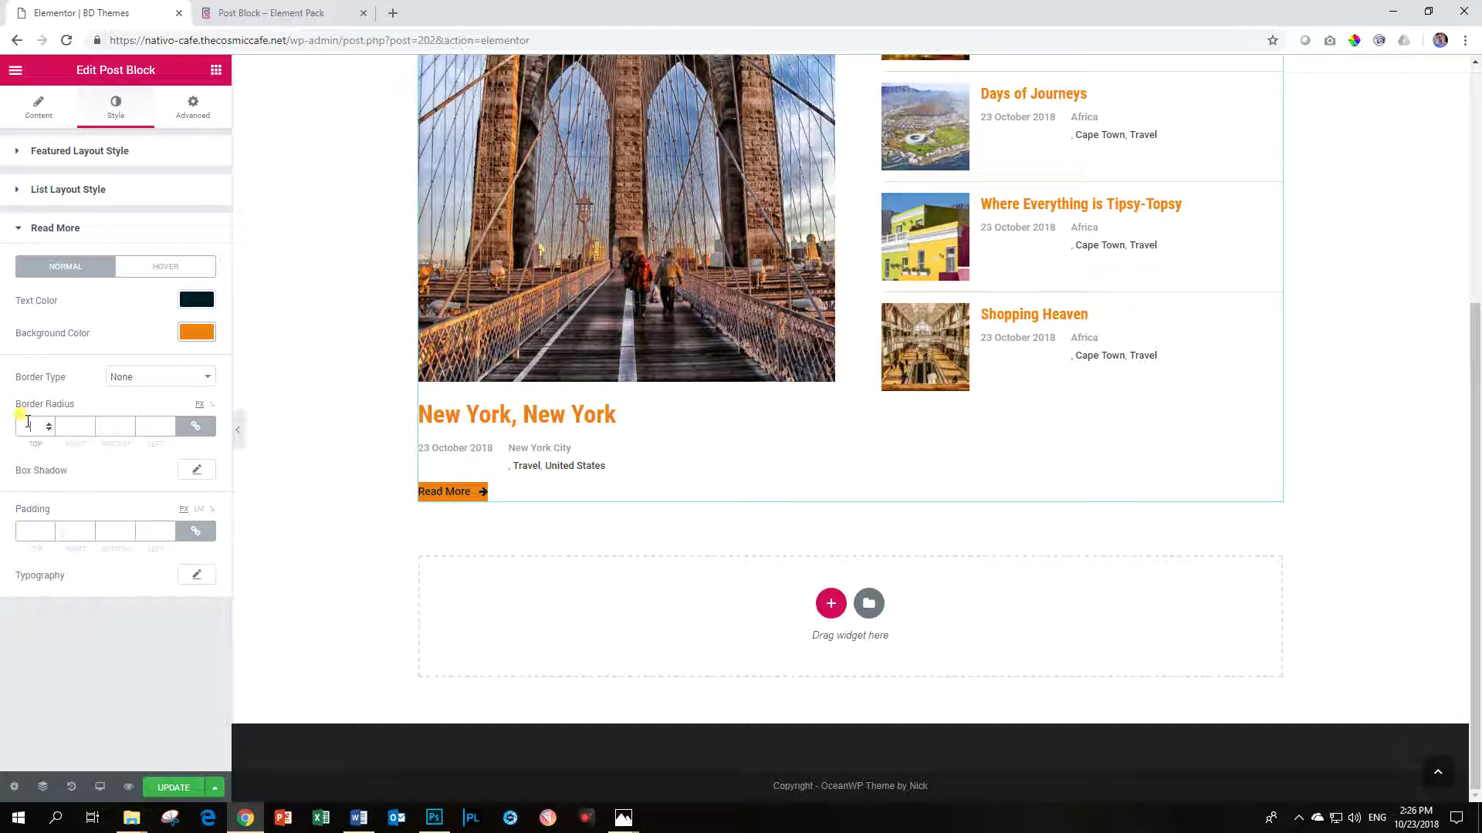
- Unlink Read More's padding, set it to 10/10/15, and make the text white
{"action": "left_click", "coordinate": [27, 528]}
{"action": "type", "text": "0"}
{"action": "left_click", "coordinate": [189, 530]}
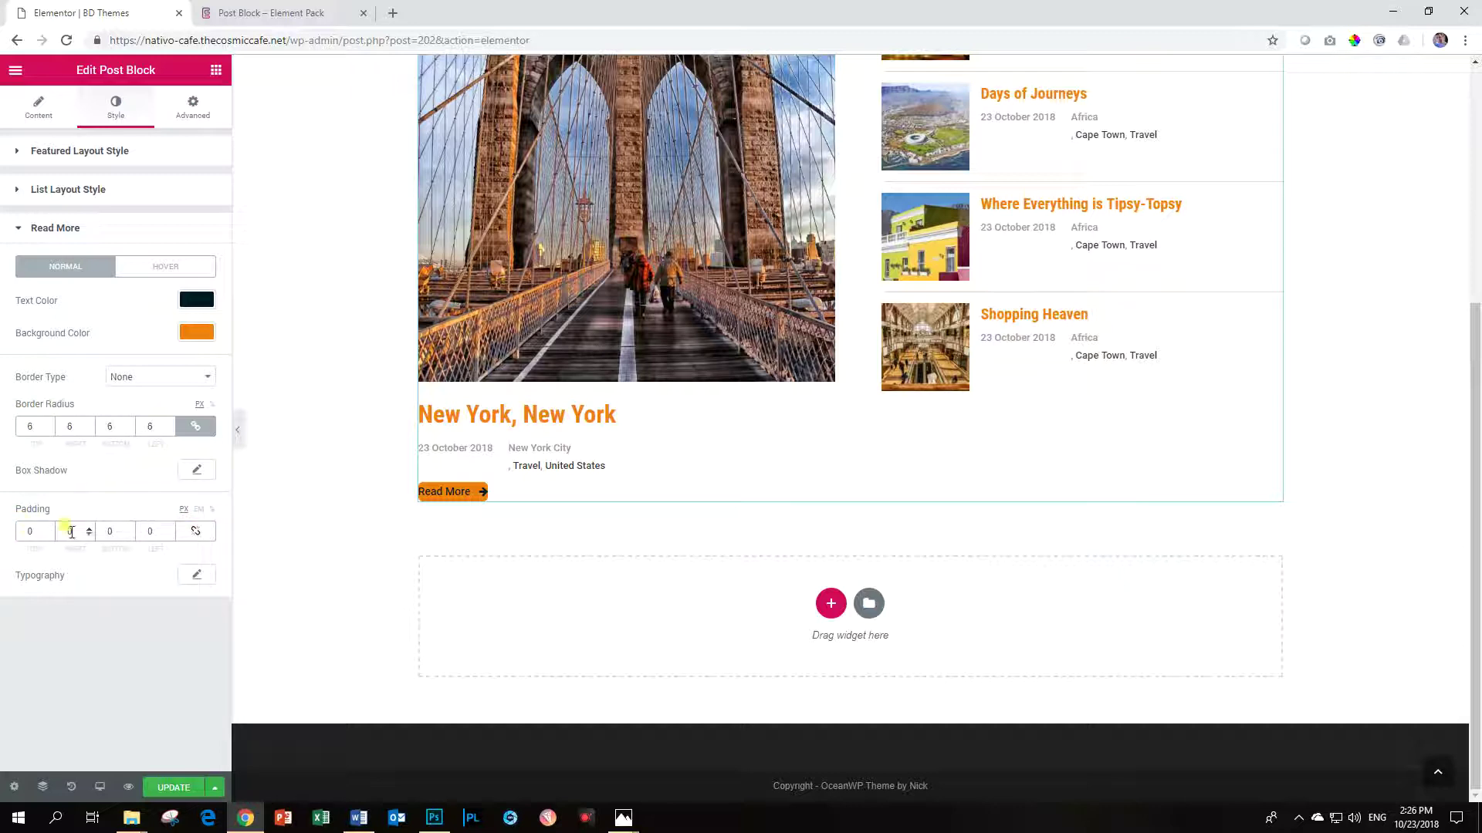
{"action": "type", "text": "10"}
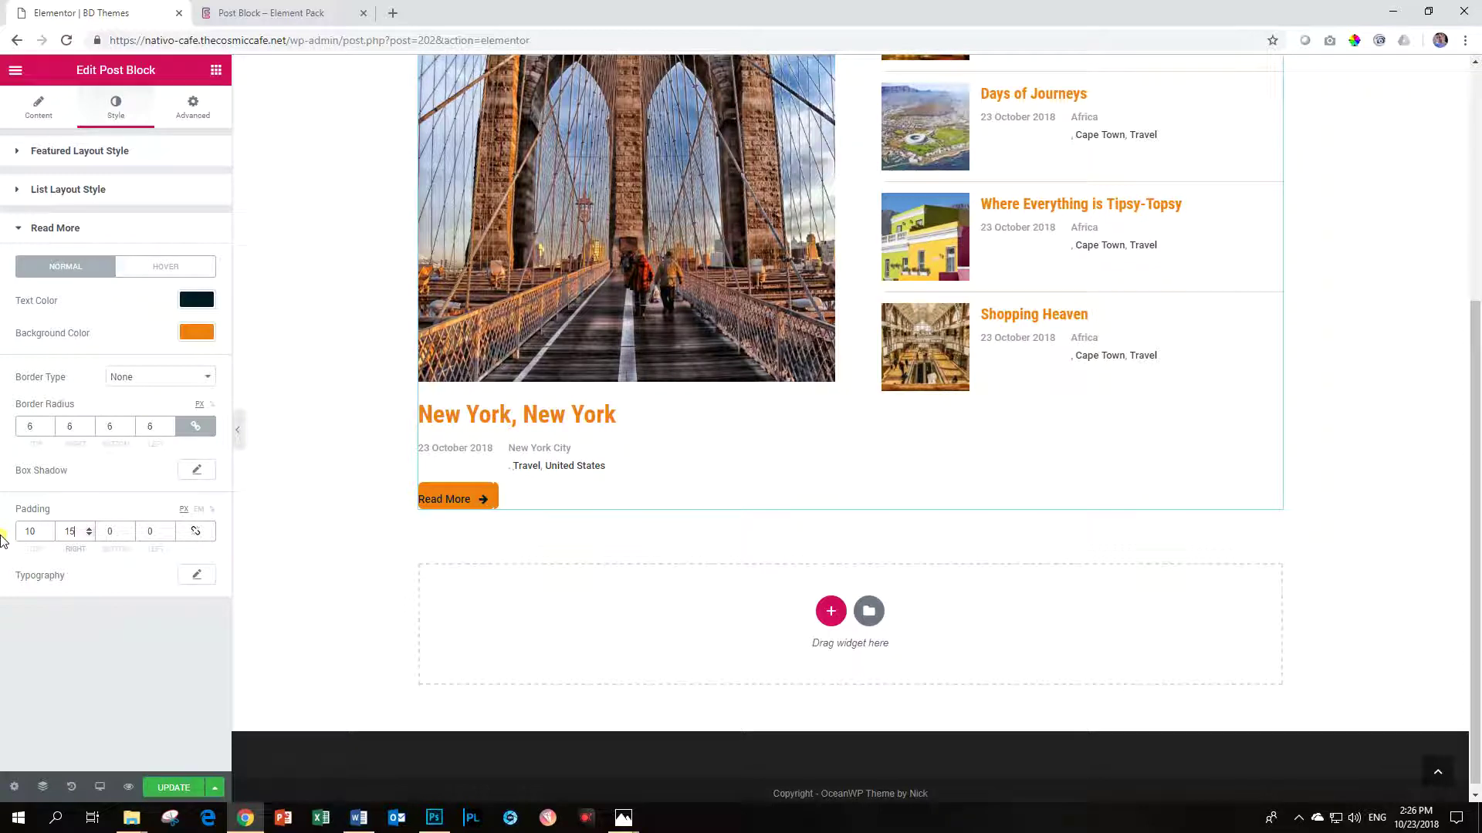
{"action": "key", "text": "Tab"}
{"action": "type", "text": "10"}
{"action": "key", "text": "Tab"}
{"action": "type", "text": "15"}
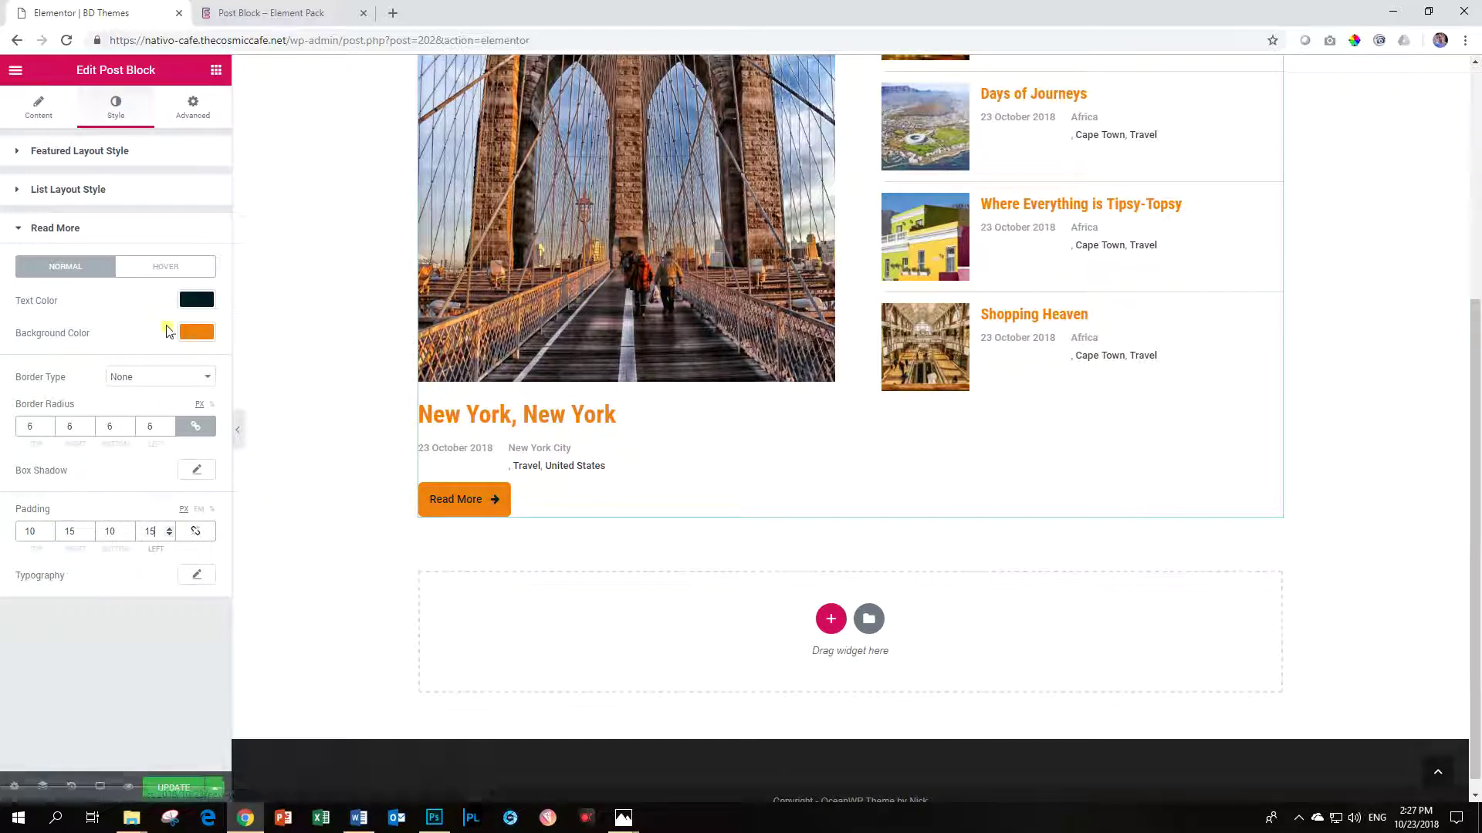
{"action": "left_click", "coordinate": [196, 302]}
{"action": "left_click", "coordinate": [158, 484]}
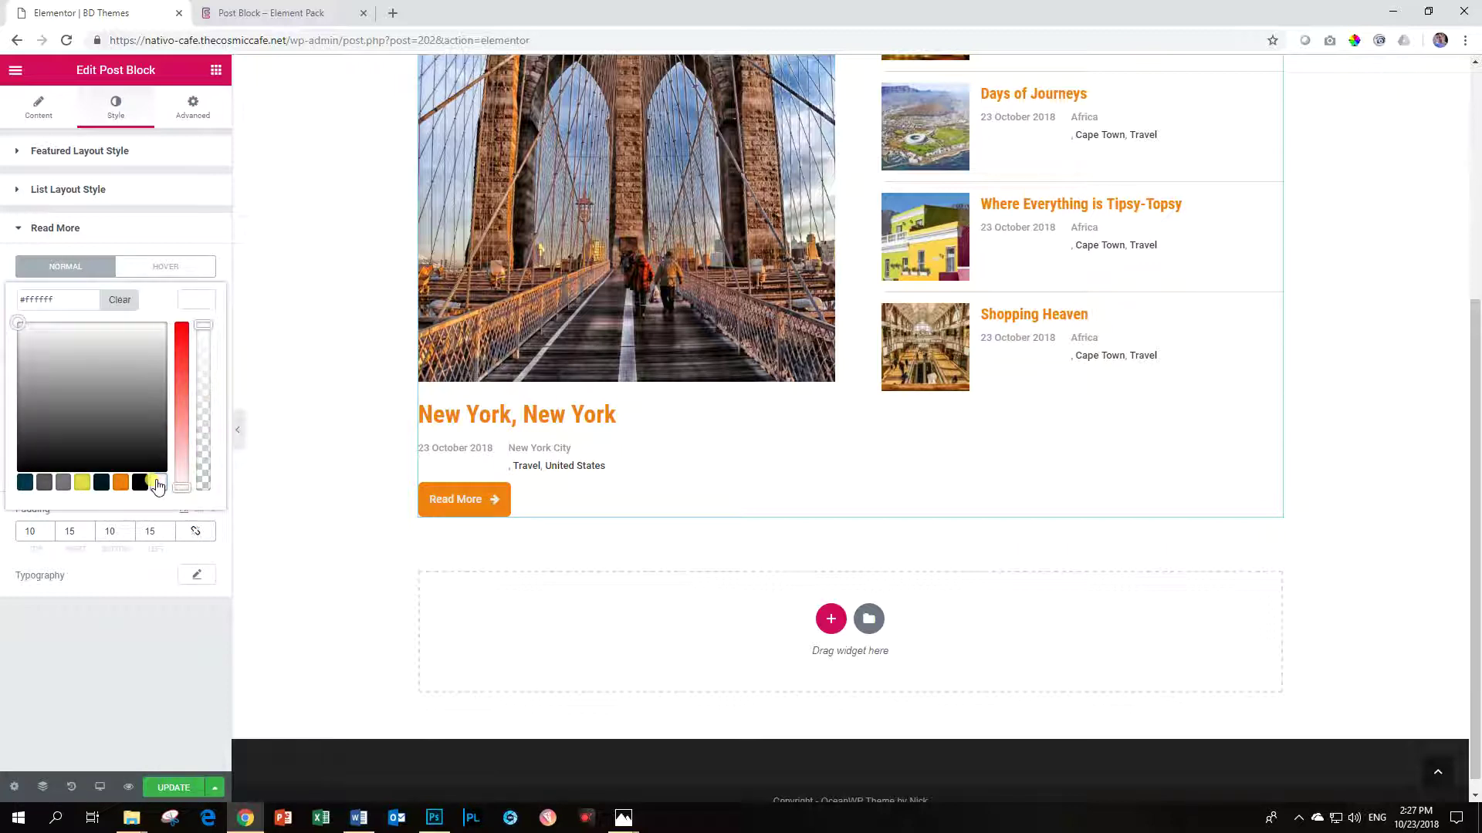
{"action": "left_click", "coordinate": [193, 300]}
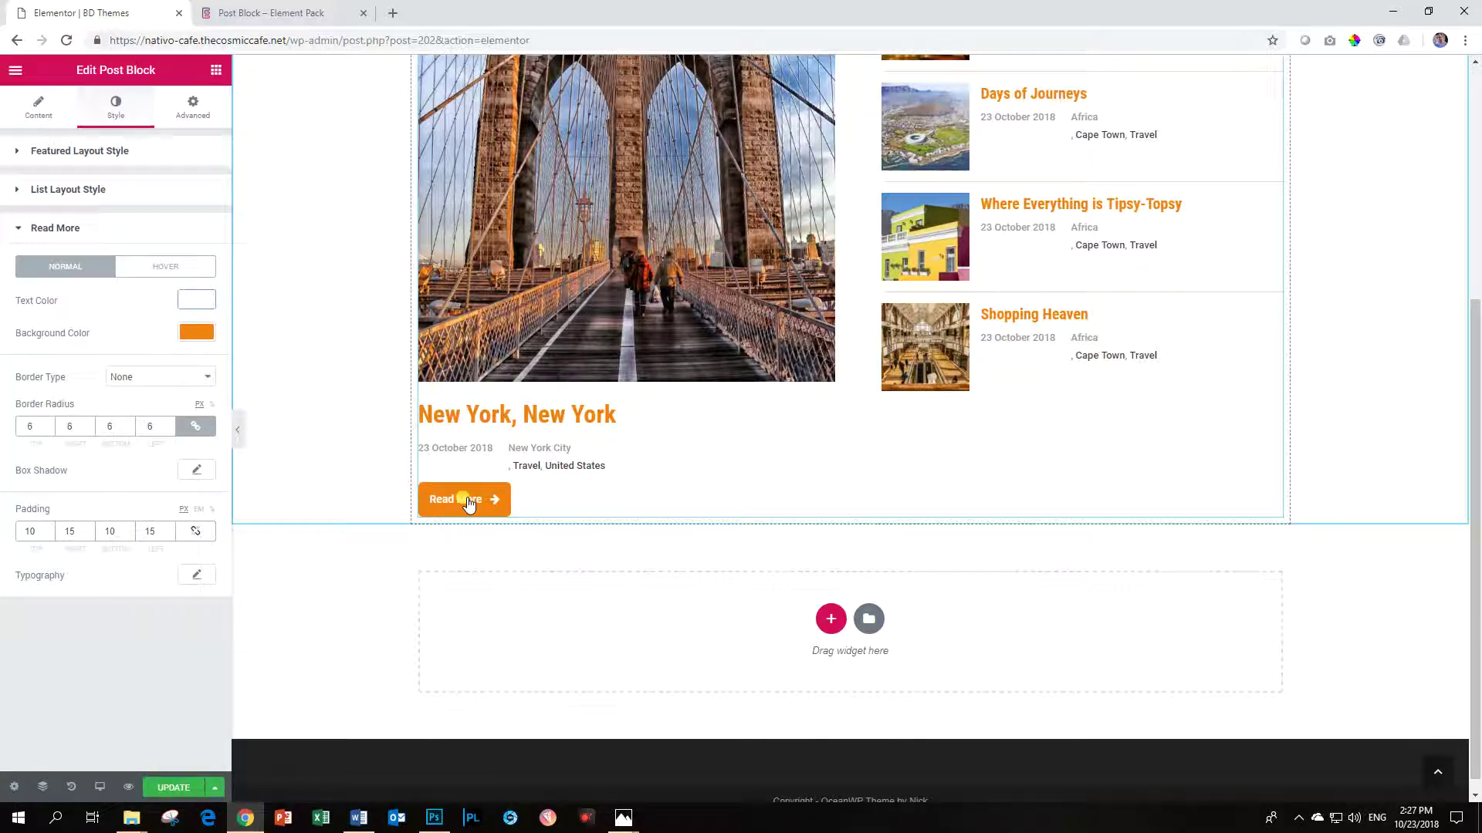
- Give Read More's hover state a semi-transparent orange background
{"action": "left_click", "coordinate": [146, 270]}
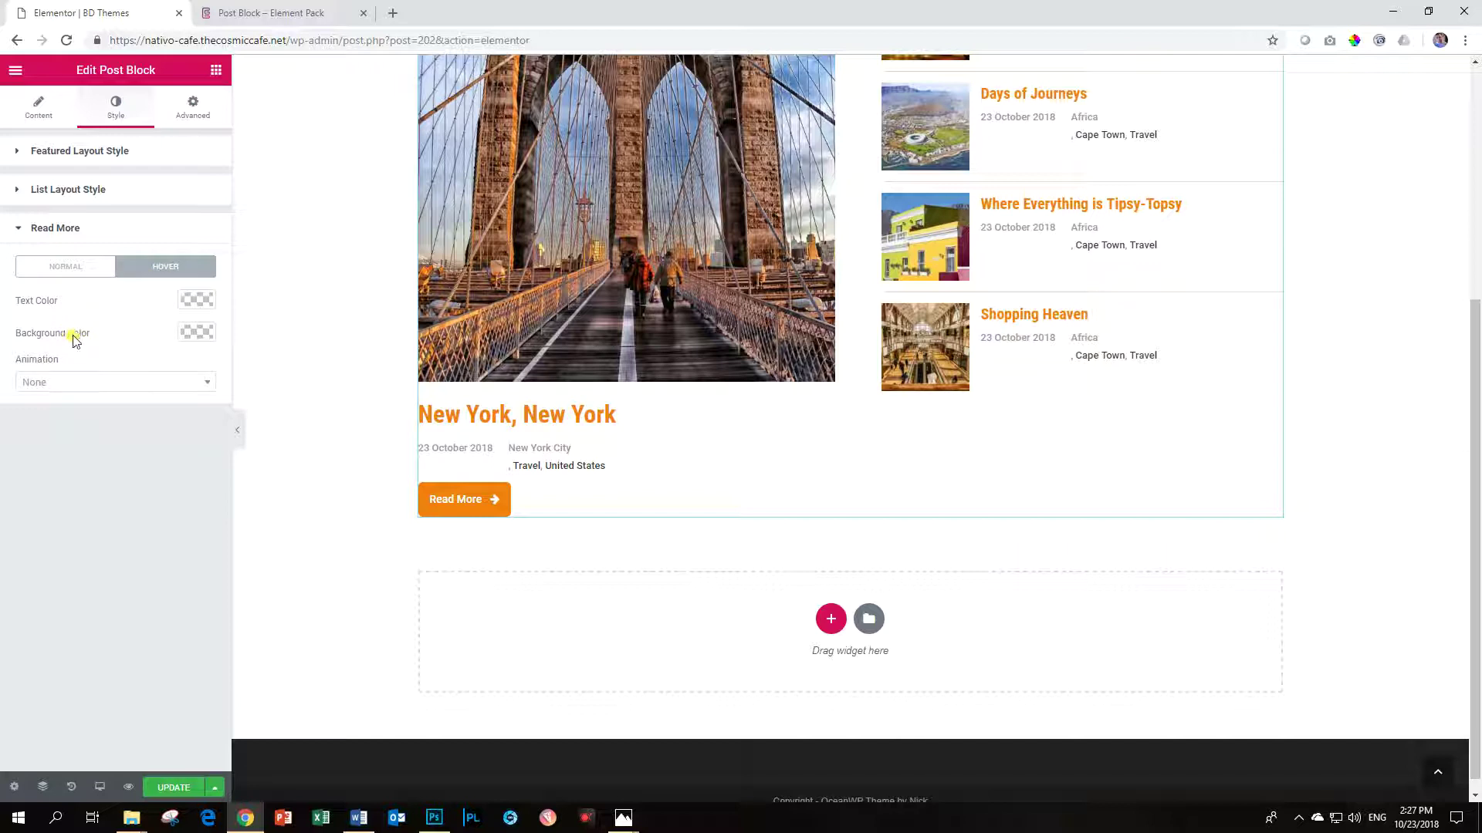
{"action": "left_click", "coordinate": [182, 341]}
{"action": "left_click", "coordinate": [121, 516]}
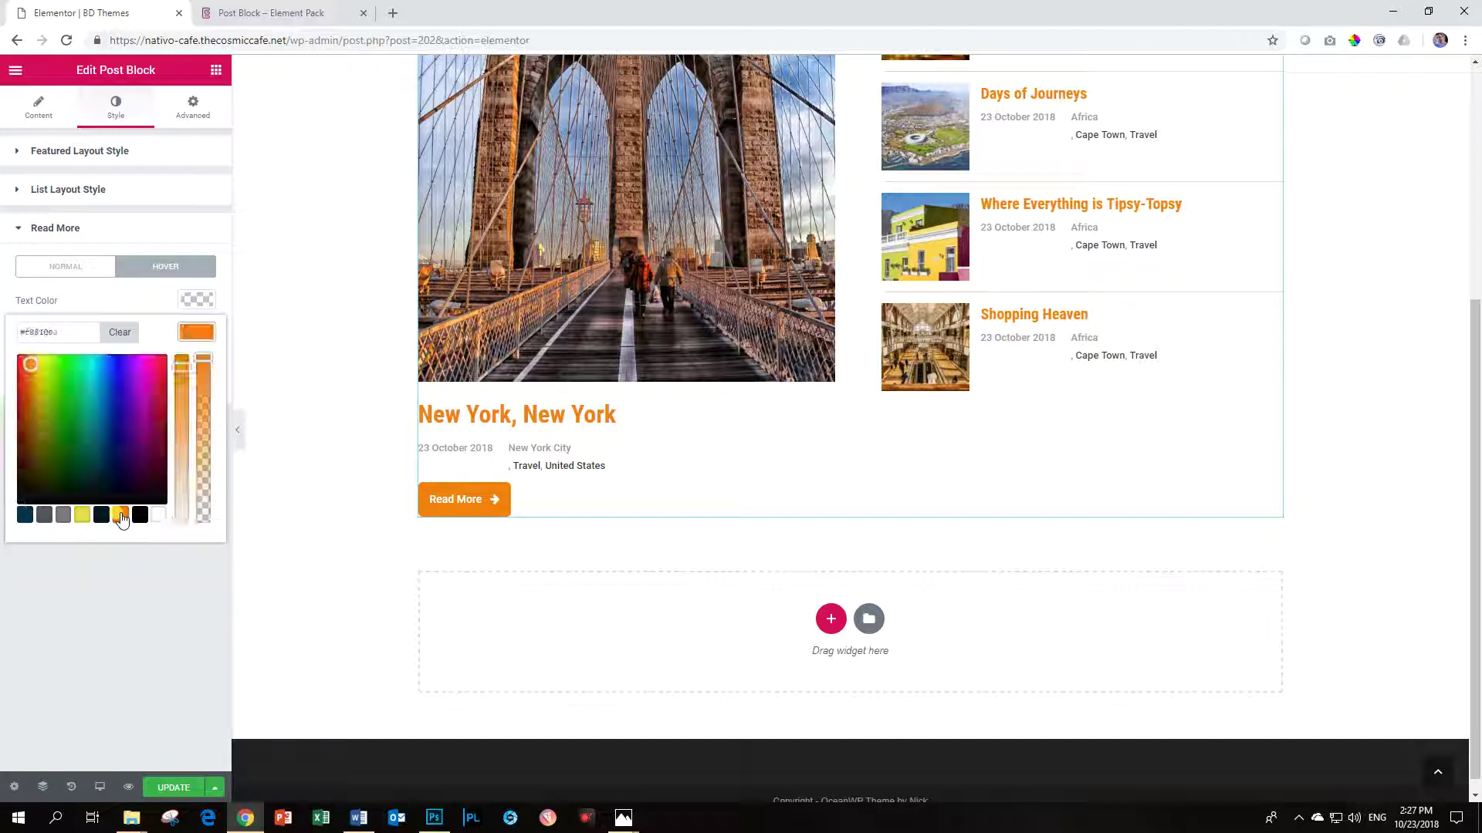
{"action": "left_click_drag", "start_coordinate": [199, 357], "coordinate": [202, 447]}
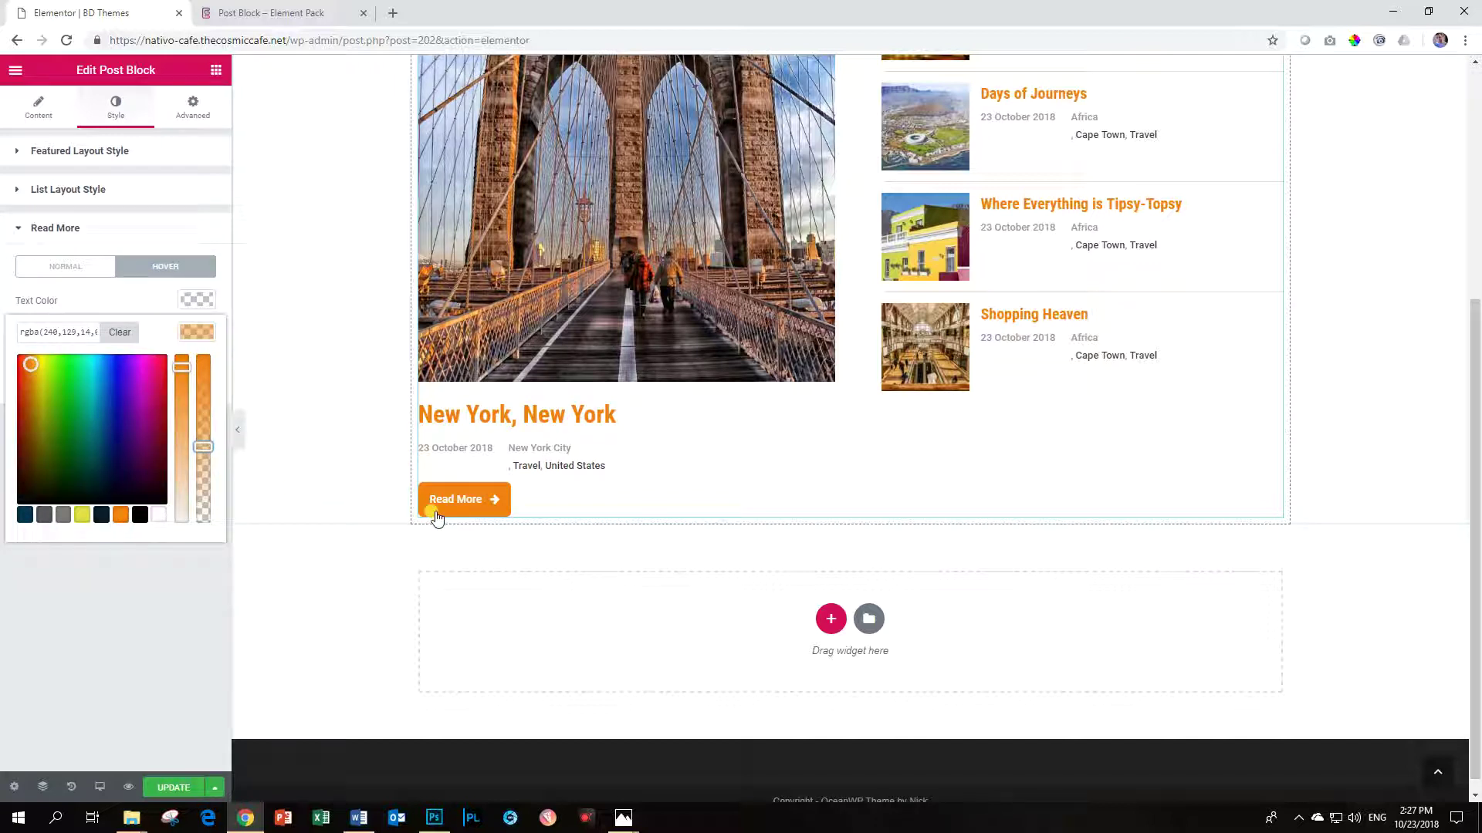
{"action": "left_click", "coordinate": [190, 335]}
- Apply the Pulse Grow hover animation to Read More and collapse its settings
{"action": "left_click", "coordinate": [108, 382]}
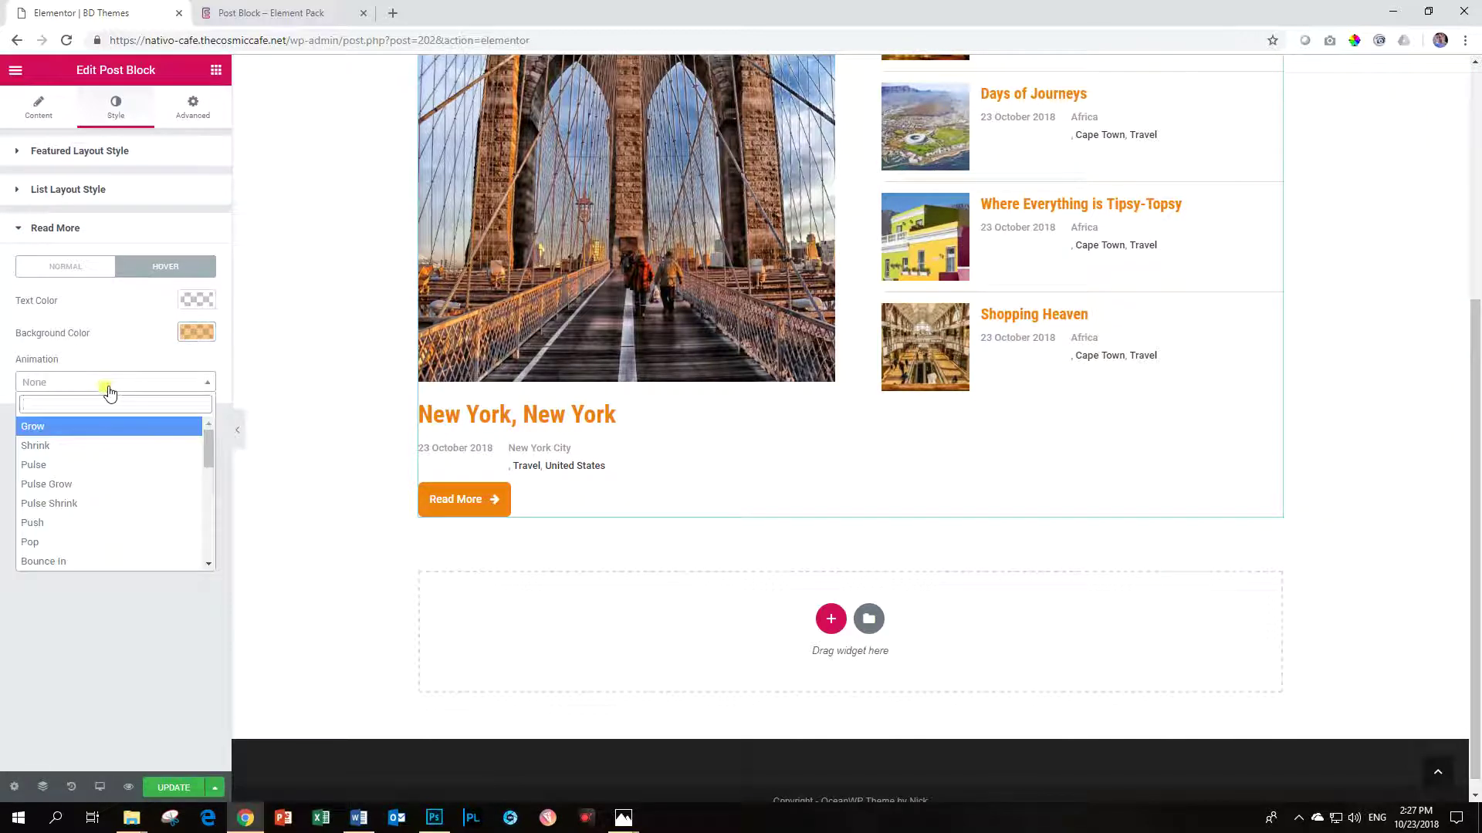
{"action": "left_click", "coordinate": [93, 484]}
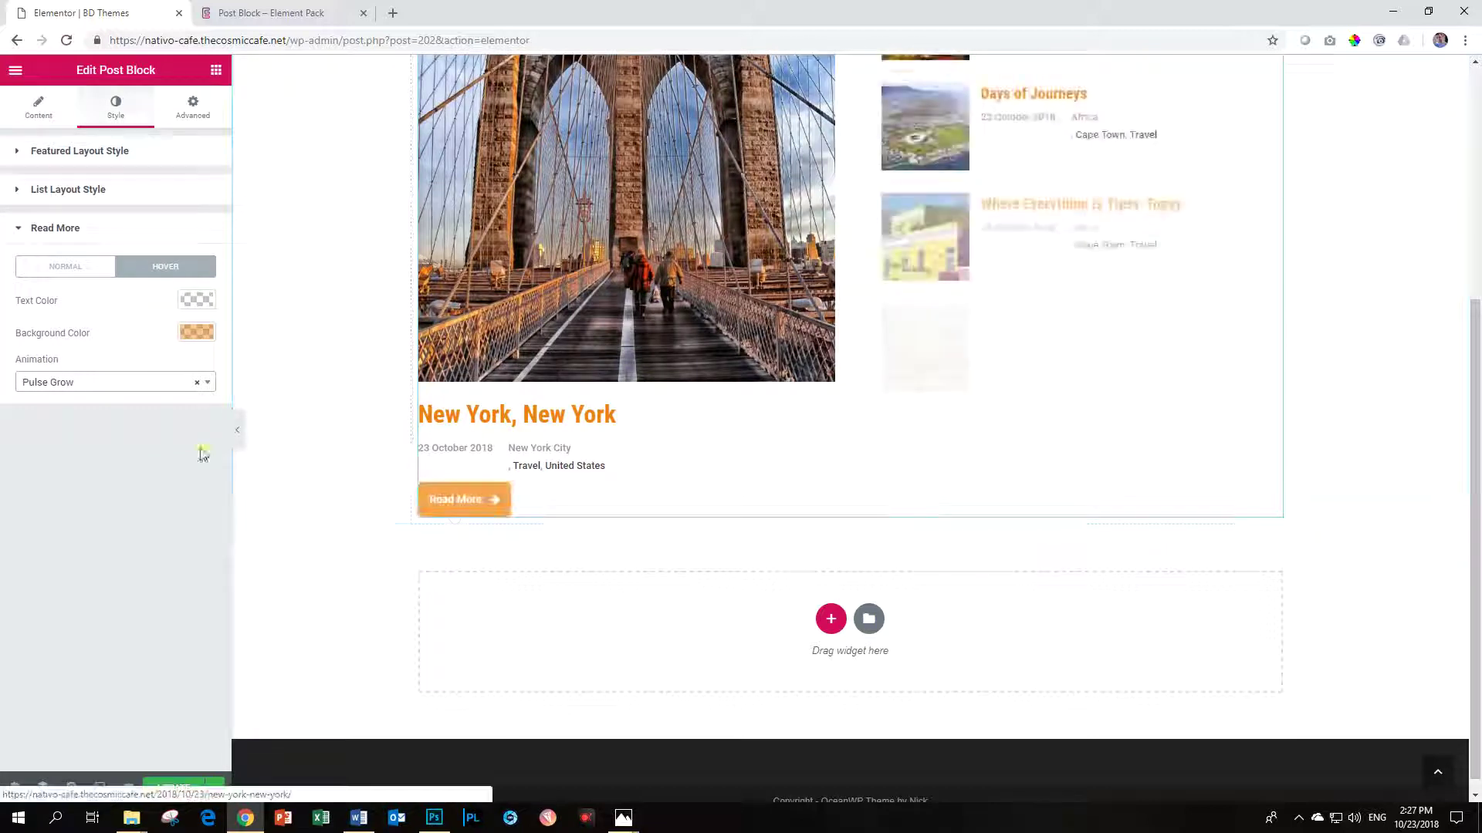
{"action": "left_click", "coordinate": [78, 268]}
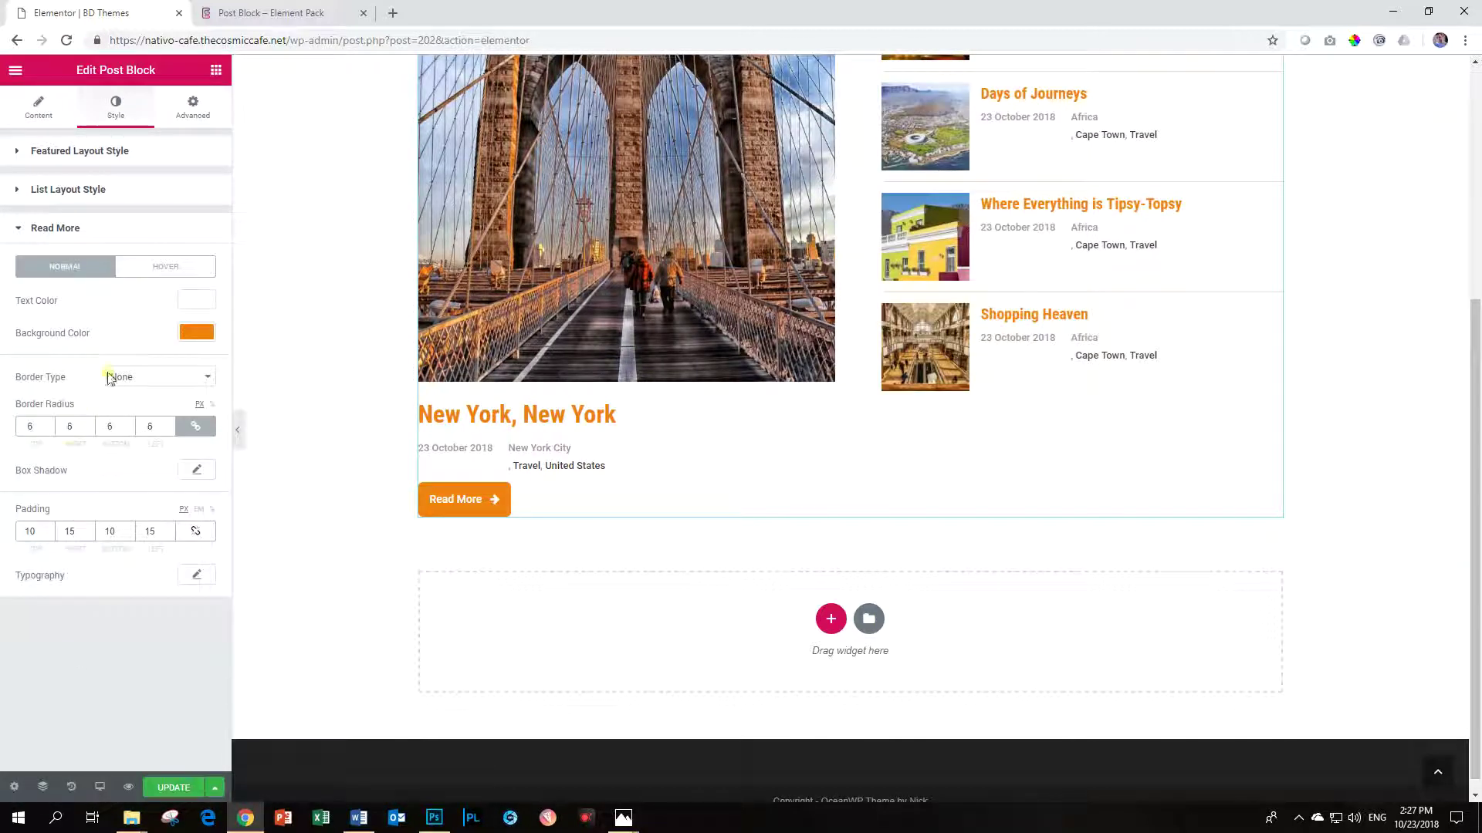
{"action": "left_click", "coordinate": [55, 228]}
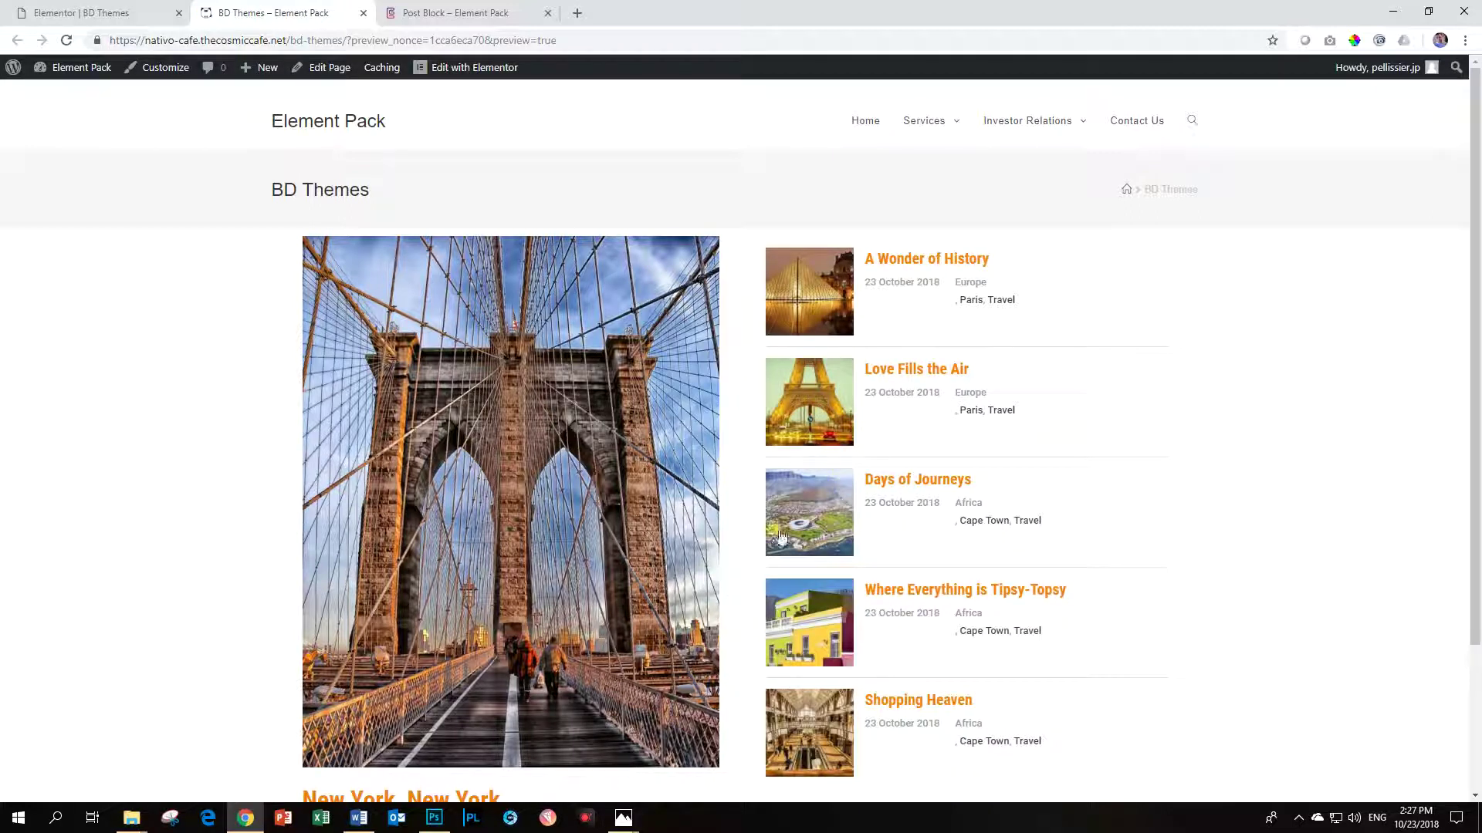
{"action": "scroll", "coordinate": [360, 440], "scroll_direction": "down", "scroll_amount": 2}
{"action": "scroll", "coordinate": [235, 430], "scroll_direction": "down", "scroll_amount": 1}
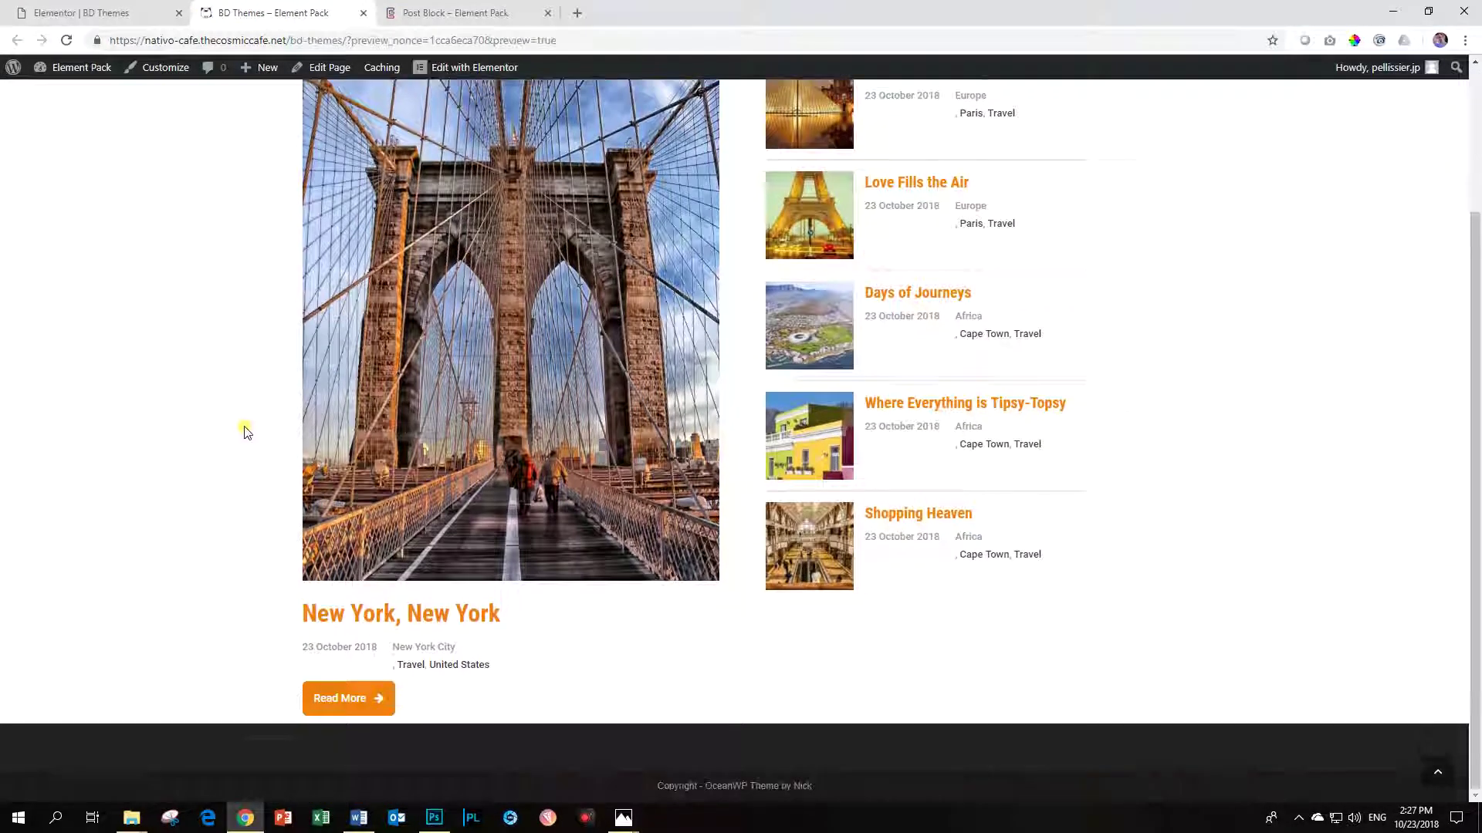
{"action": "scroll", "coordinate": [243, 430], "scroll_direction": "up", "scroll_amount": 2}
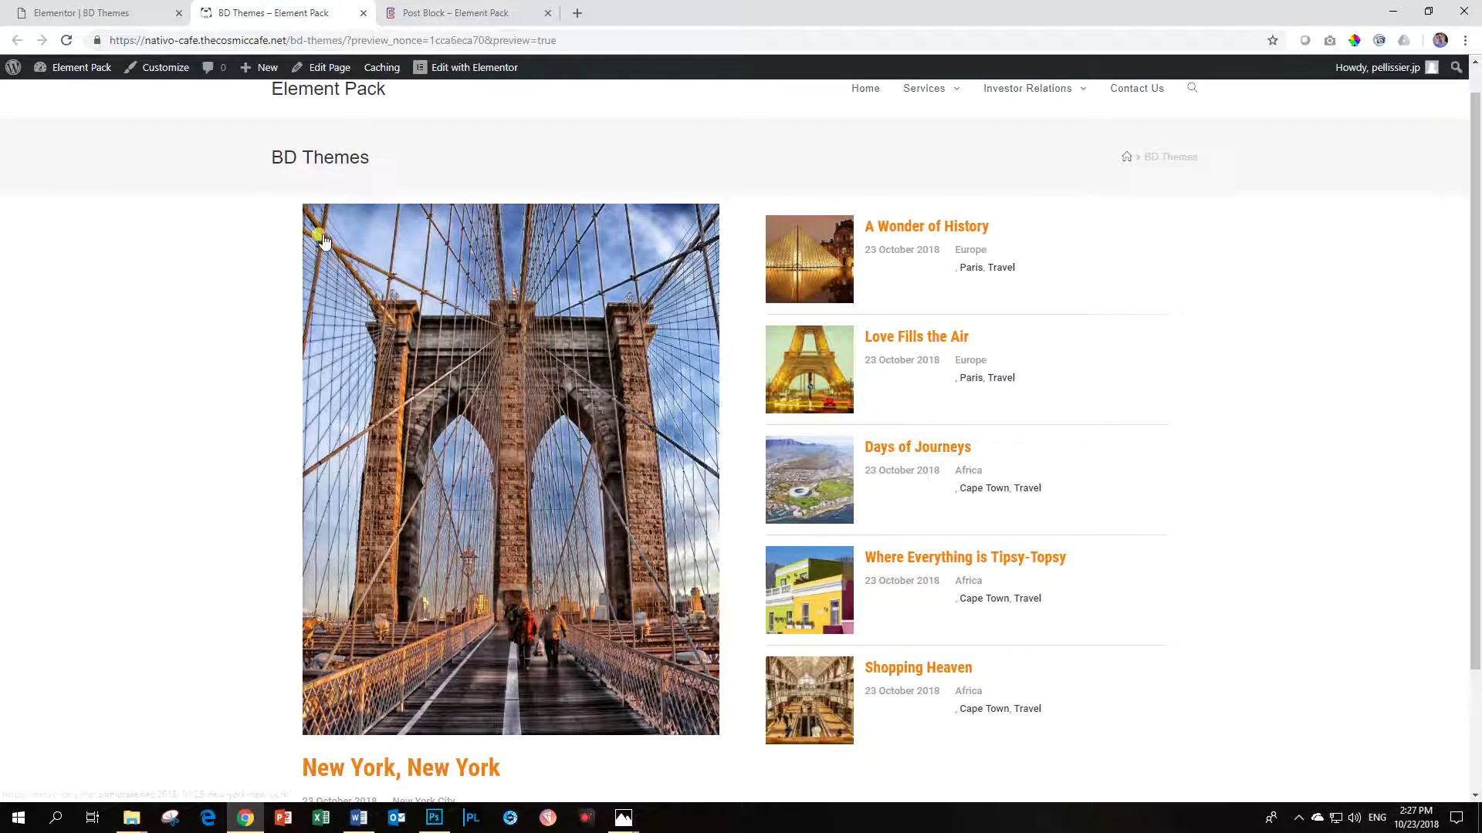
{"action": "scroll", "coordinate": [414, 311], "scroll_direction": "down", "scroll_amount": 2}
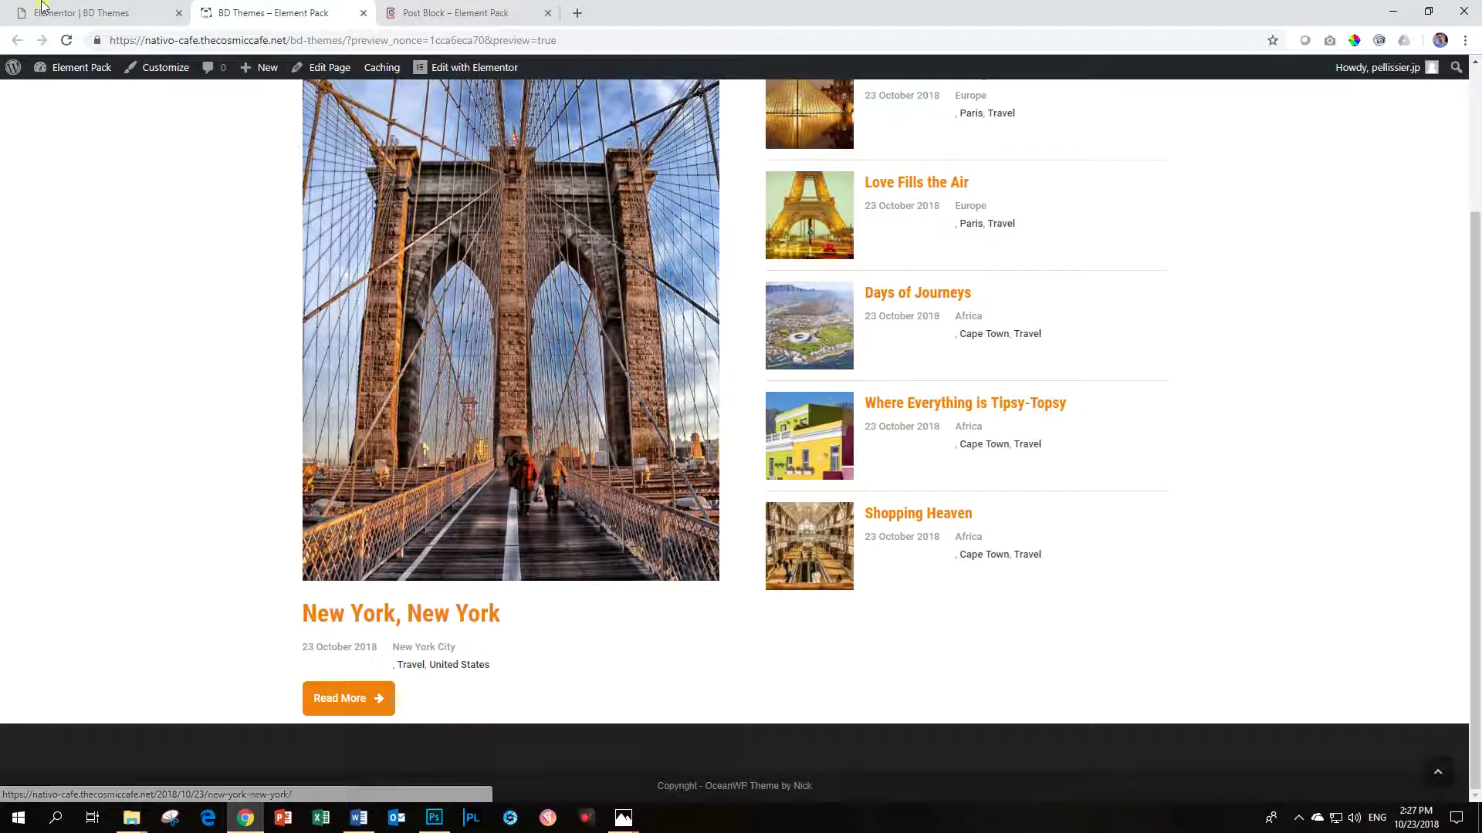
{"action": "left_click", "coordinate": [91, 11]}
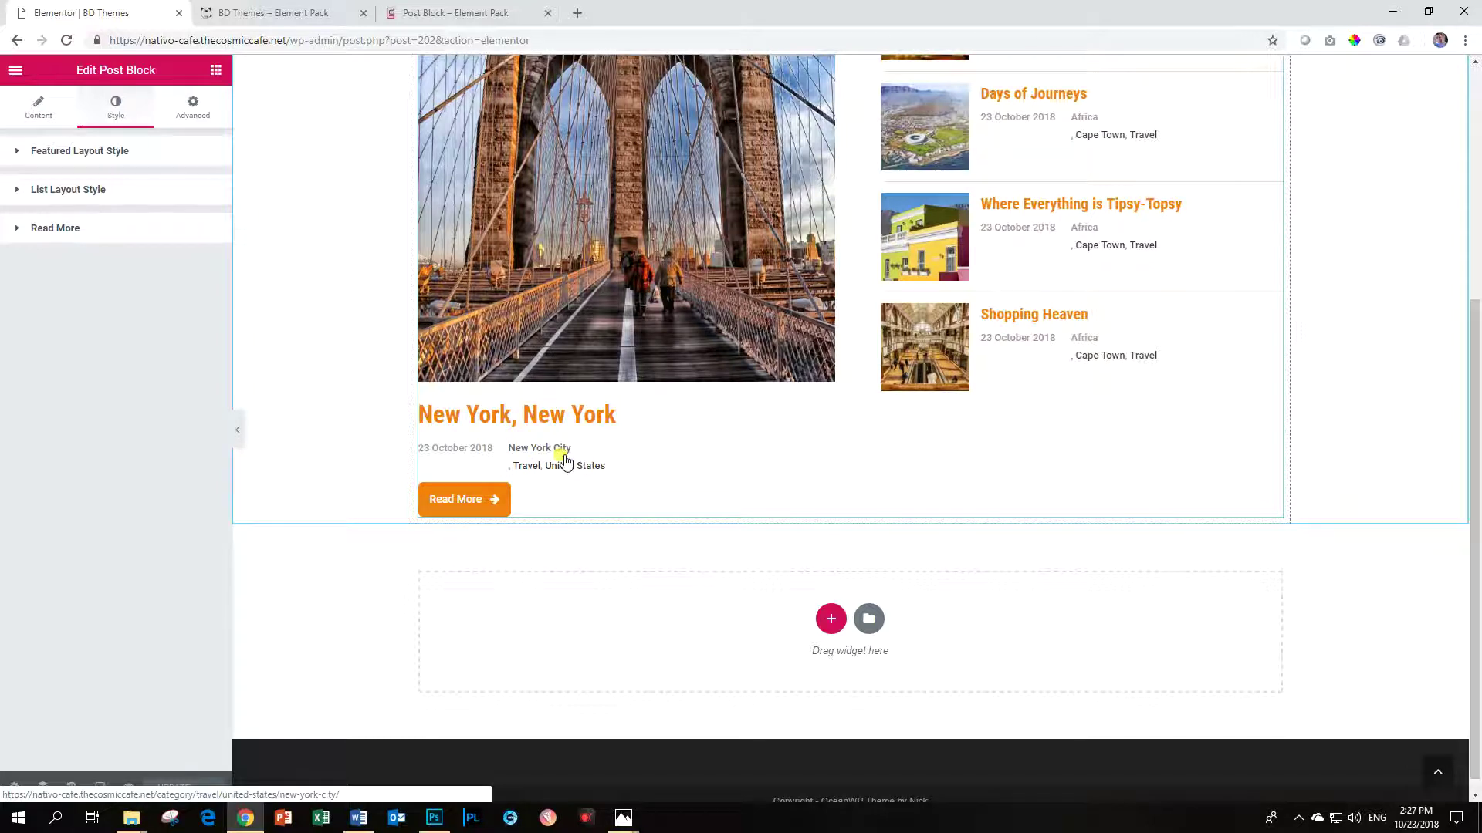
- Select the post block's section and set its Advanced padding to 50 px on all sides
{"action": "scroll", "coordinate": [565, 461], "scroll_direction": "up", "scroll_amount": 2}
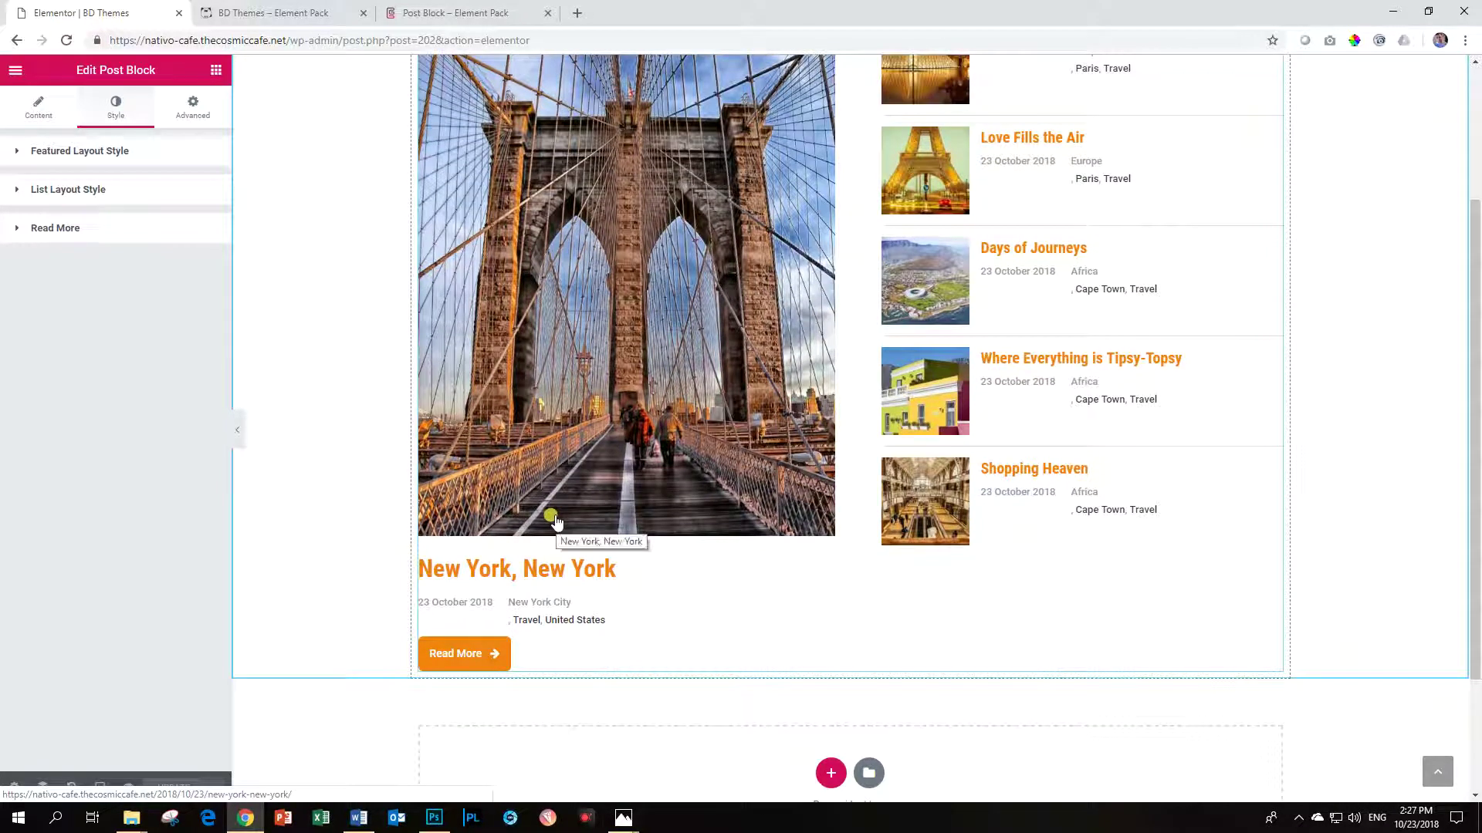
{"action": "scroll", "coordinate": [555, 523], "scroll_direction": "up", "scroll_amount": 2}
{"action": "scroll", "coordinate": [555, 517], "scroll_direction": "down", "scroll_amount": 3}
{"action": "scroll", "coordinate": [558, 518], "scroll_direction": "up", "scroll_amount": 2}
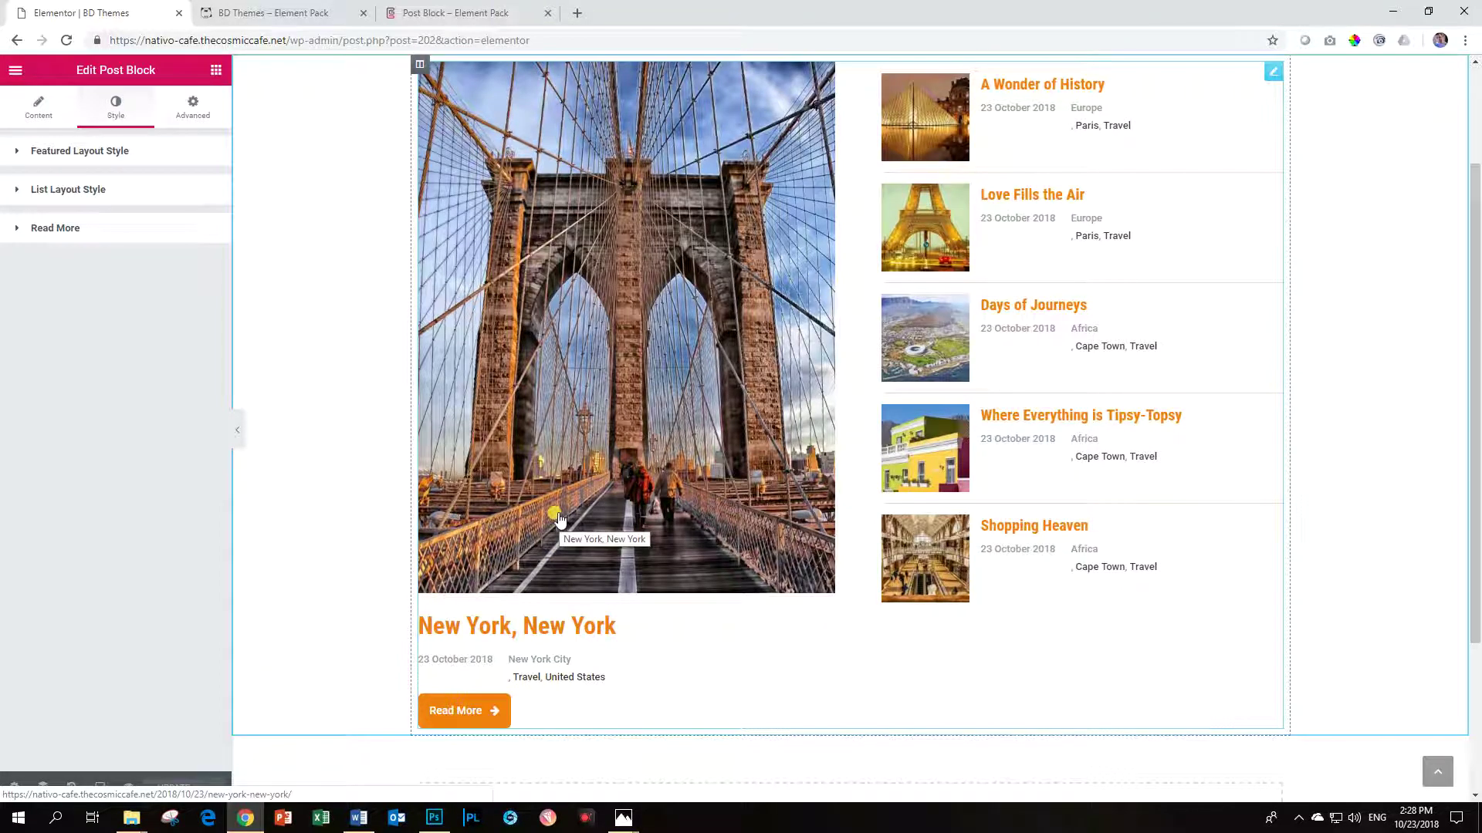
{"action": "scroll", "coordinate": [560, 521], "scroll_direction": "up", "scroll_amount": 2}
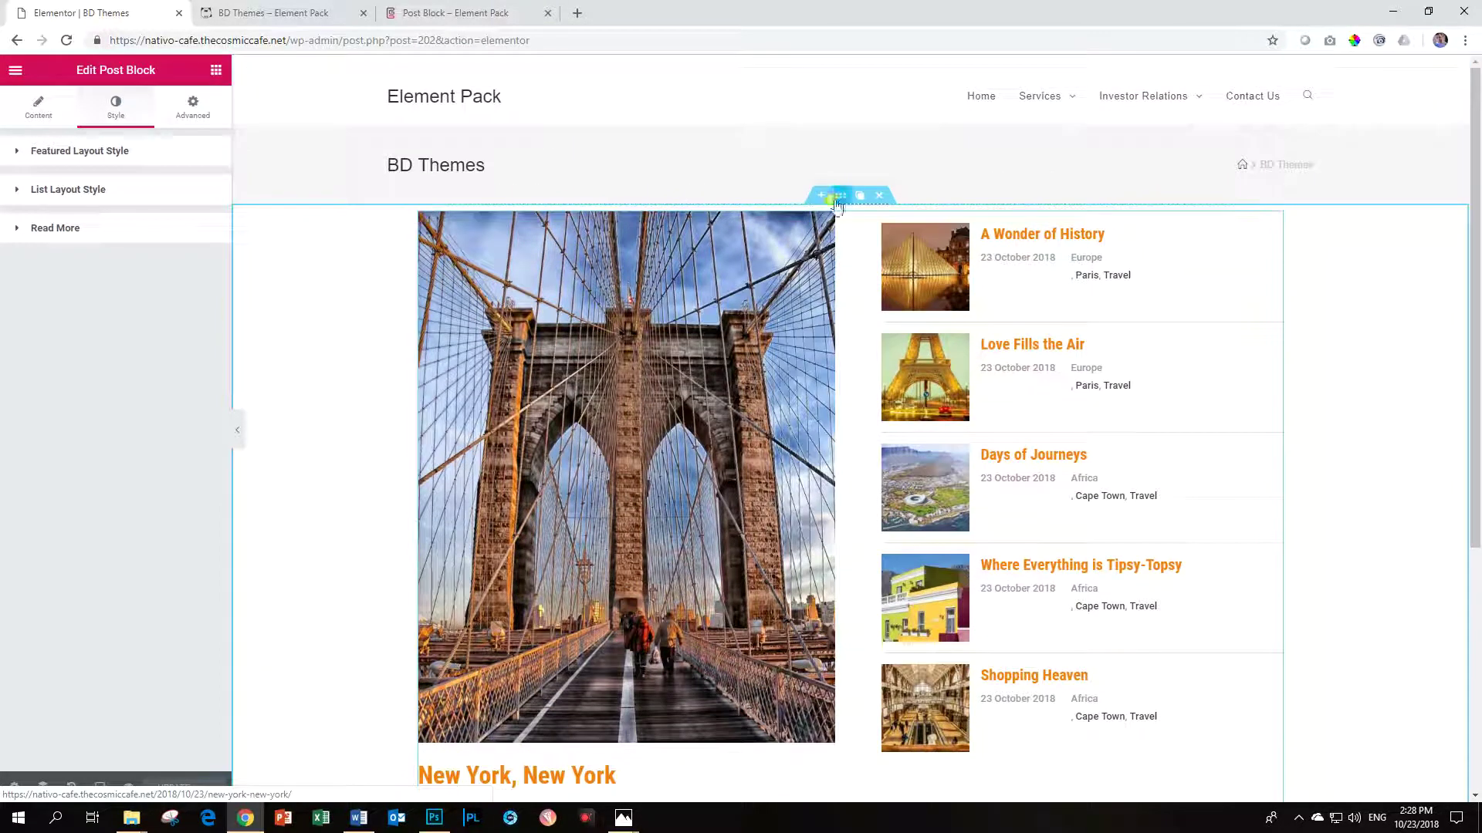
{"action": "left_click", "coordinate": [838, 199]}
{"action": "left_click", "coordinate": [202, 111]}
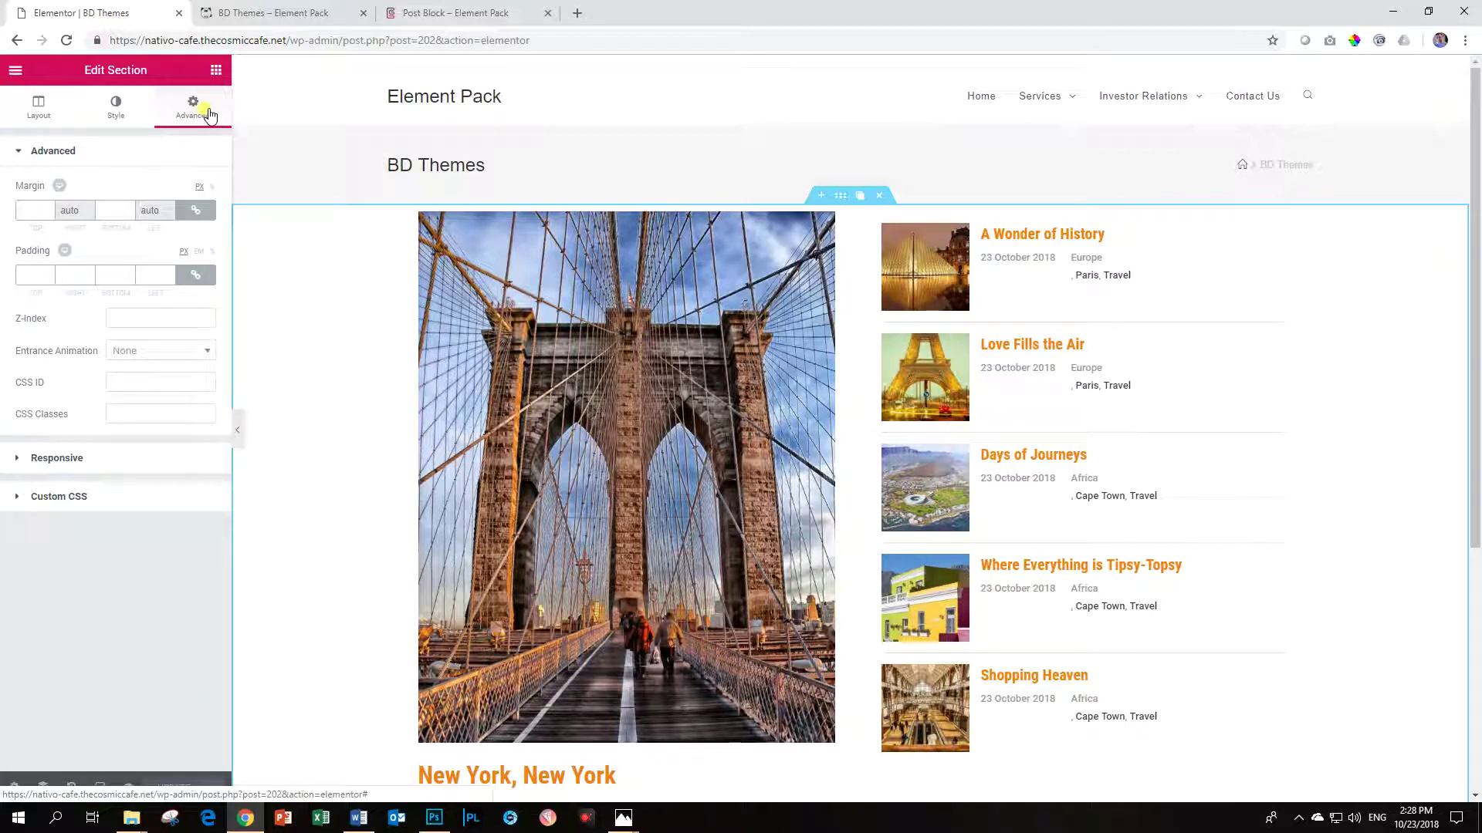
{"action": "left_click", "coordinate": [20, 275]}
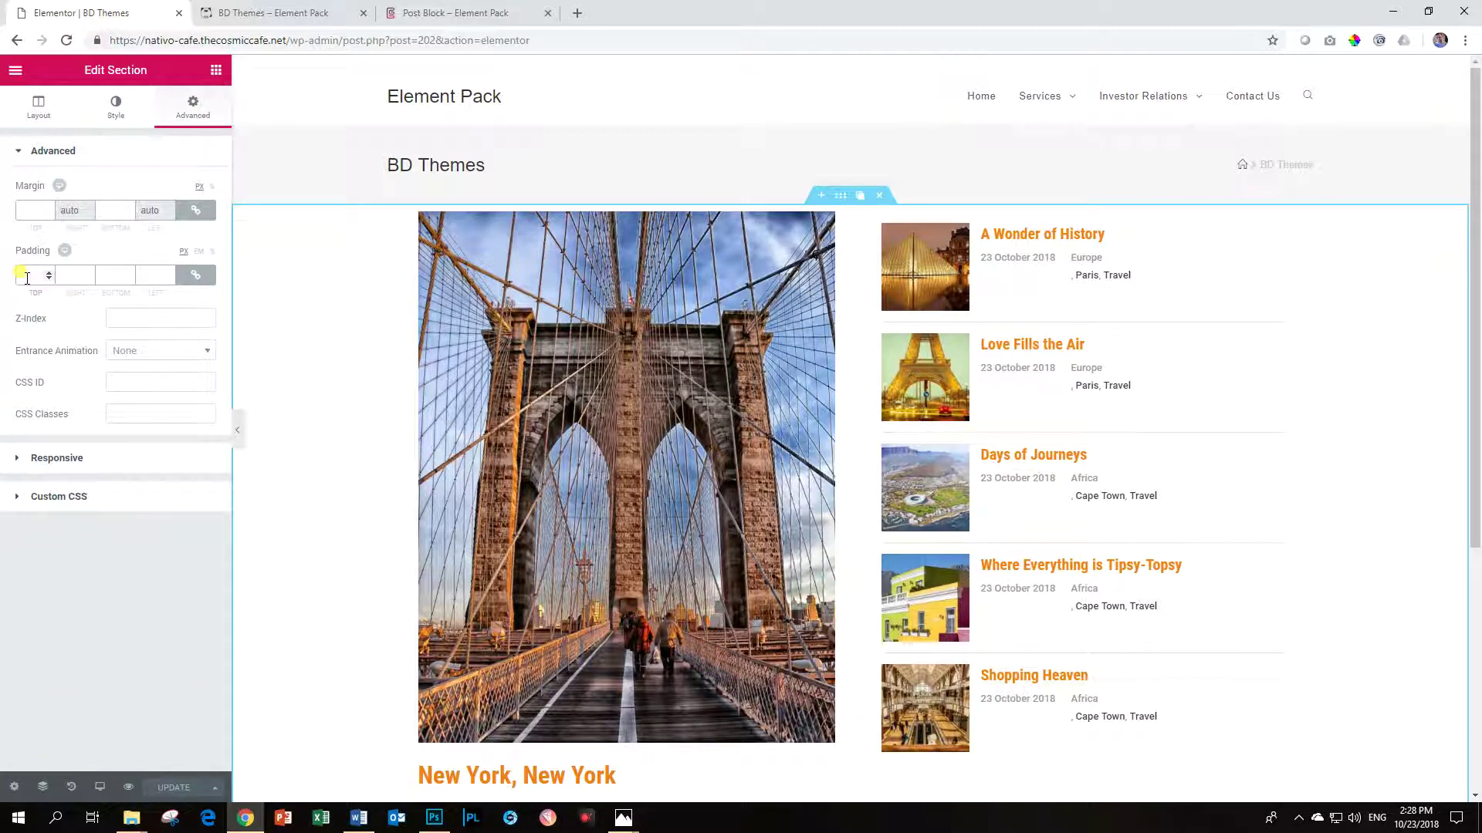
{"action": "type", "text": "30"}
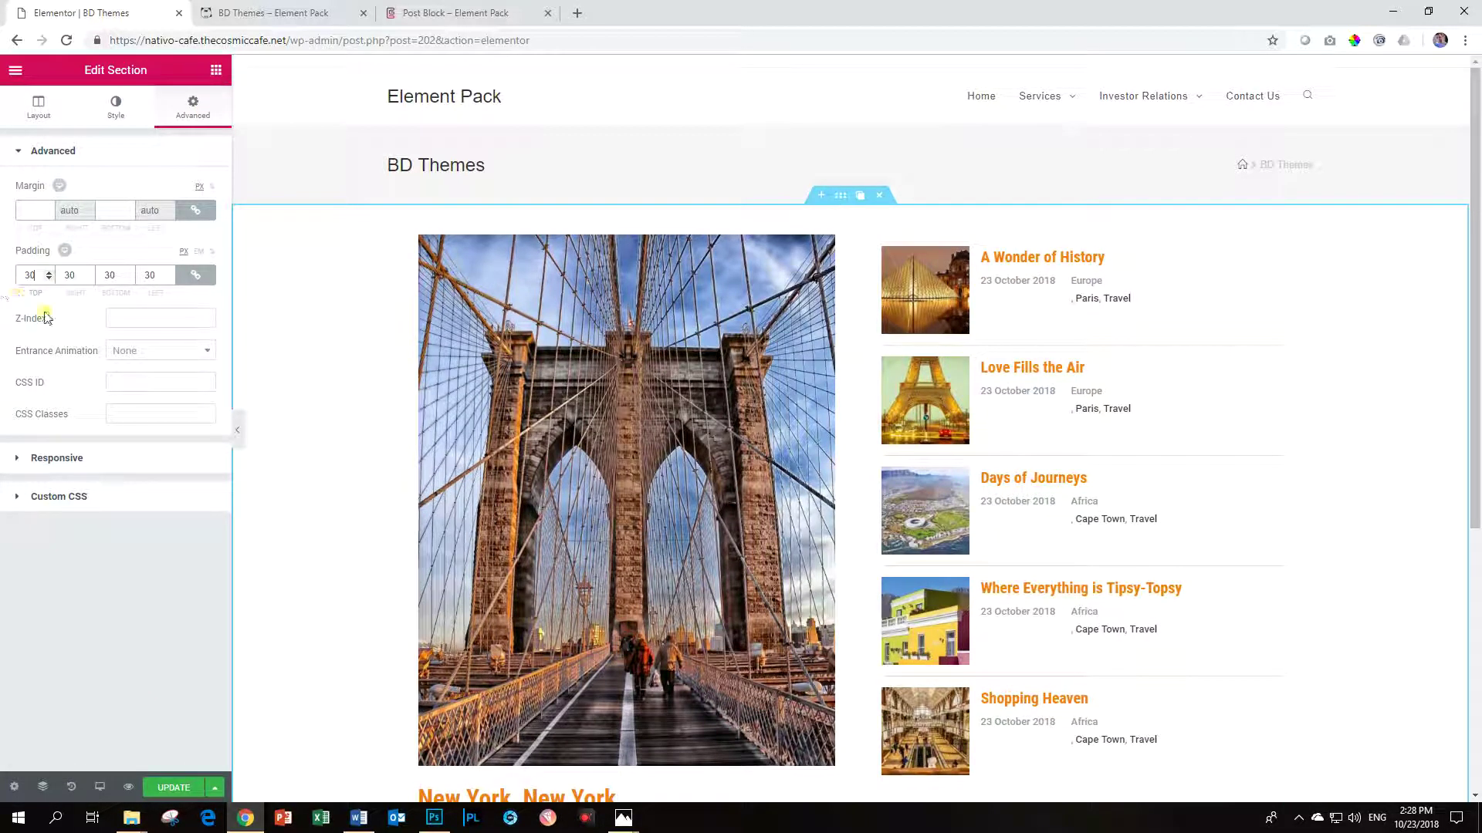
{"action": "type", "text": "50"}
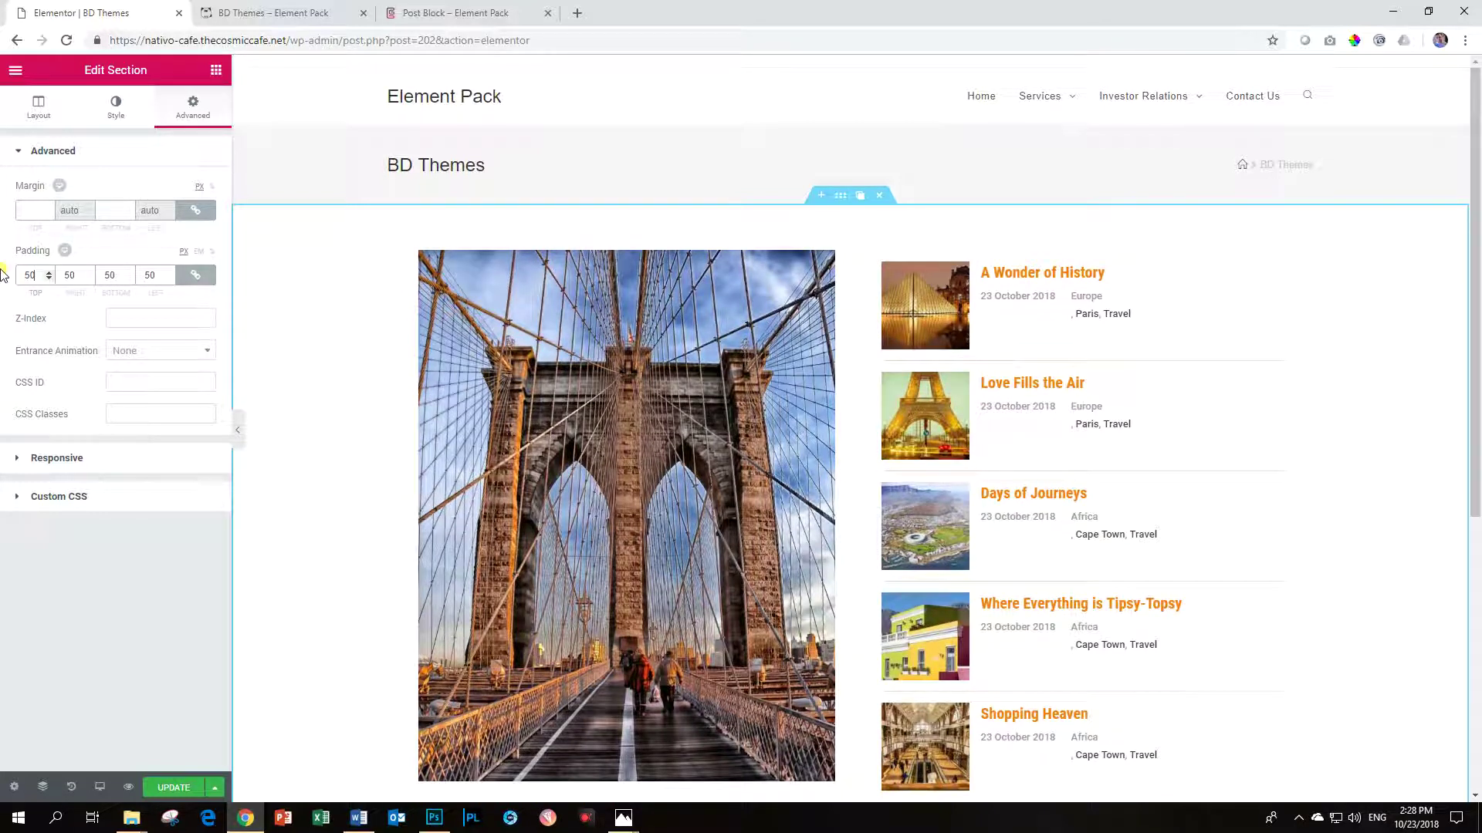
{"action": "scroll", "coordinate": [684, 532], "scroll_direction": "down", "scroll_amount": 6}
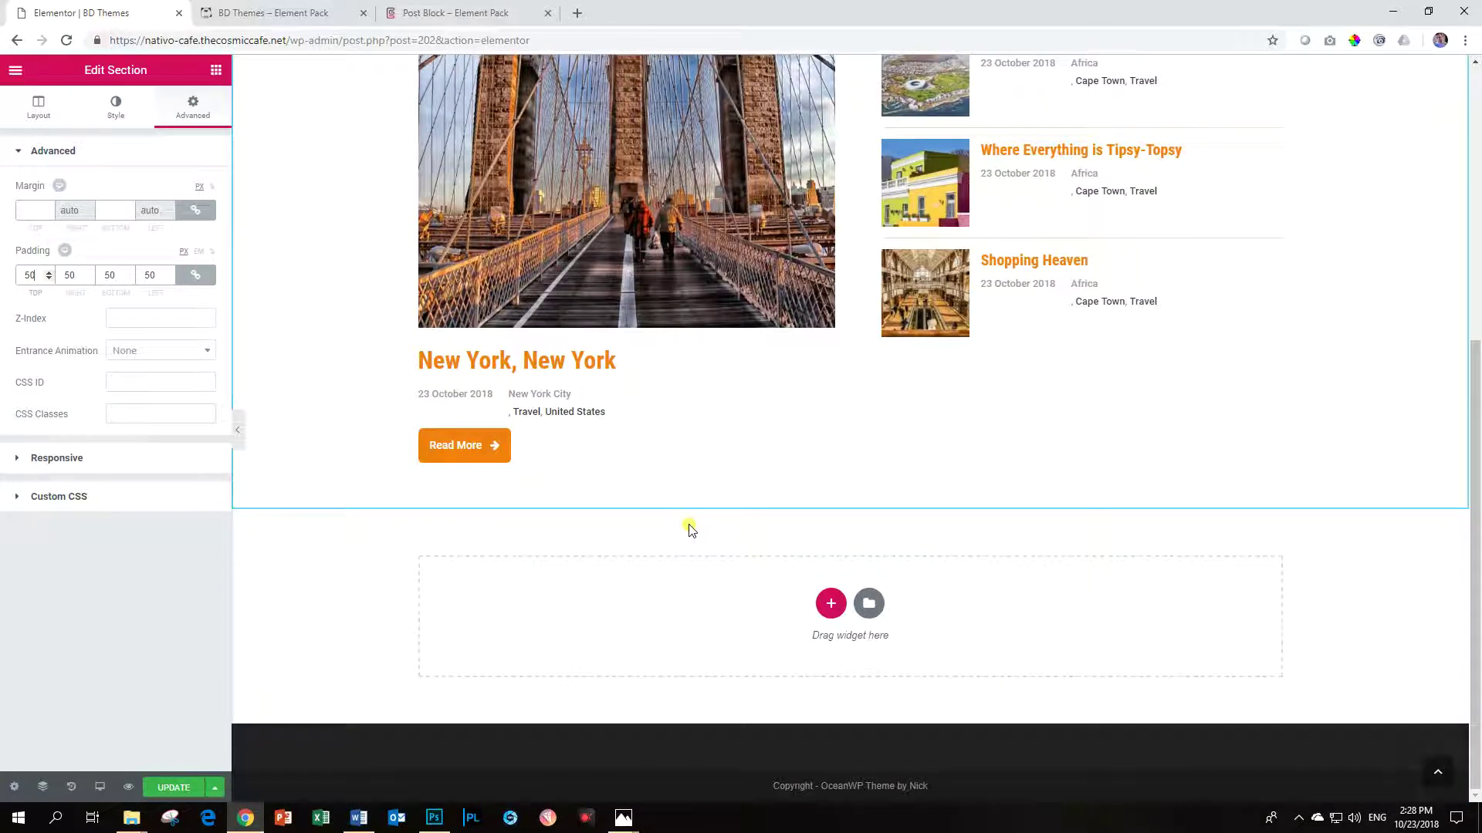
- Save the page with Update and view the changes in the BD Themes preview
{"action": "left_click", "coordinate": [166, 788]}
{"action": "left_click", "coordinate": [308, 11]}
{"action": "scroll", "coordinate": [216, 491], "scroll_direction": "down", "scroll_amount": 3}
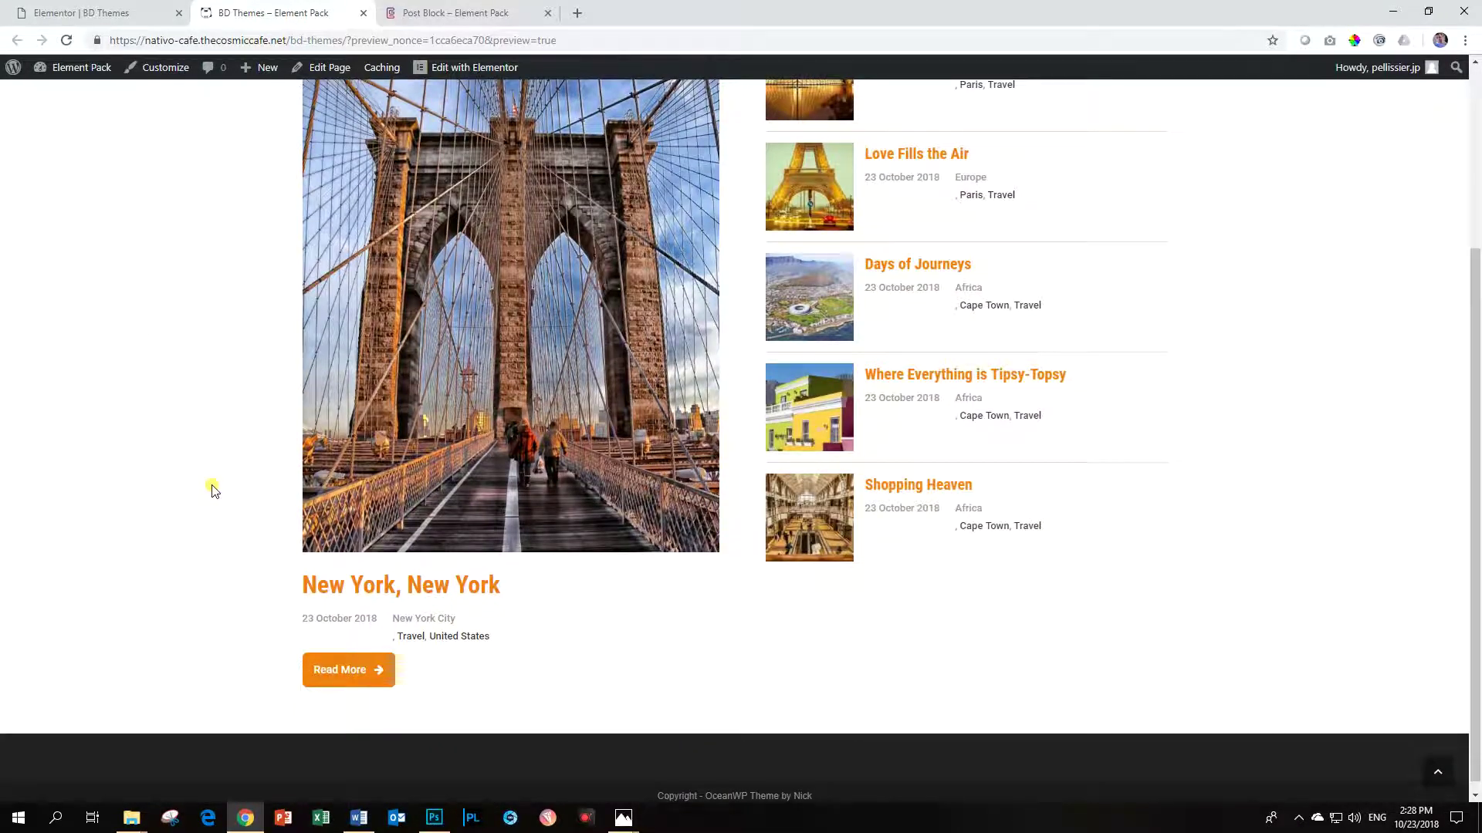
{"action": "scroll", "coordinate": [215, 491], "scroll_direction": "up", "scroll_amount": 3}
{"action": "scroll", "coordinate": [483, 420], "scroll_direction": "down", "scroll_amount": 4}
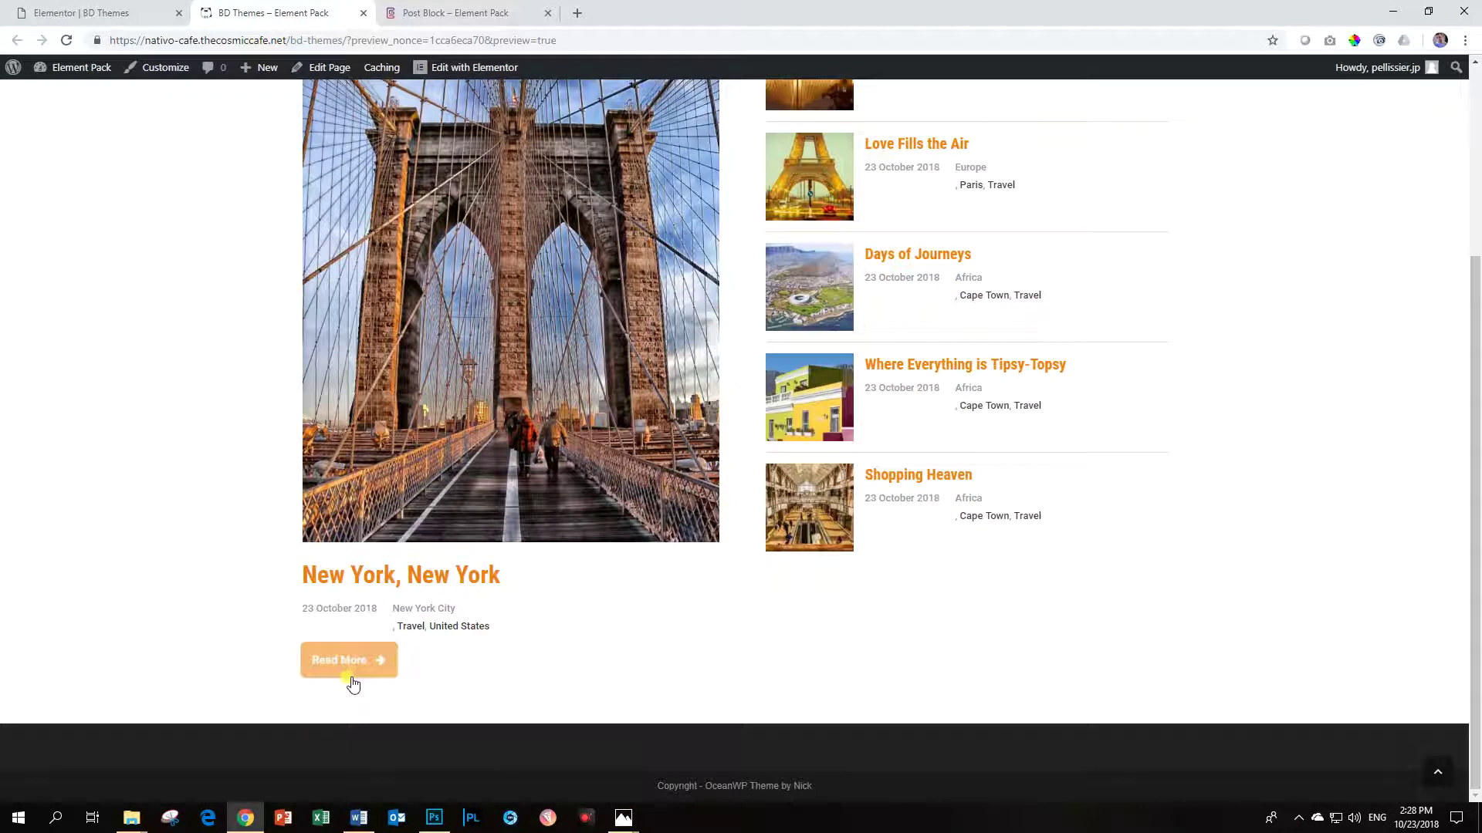
- Open the full New York, New York post from its Read More button
{"action": "left_click", "coordinate": [351, 679]}
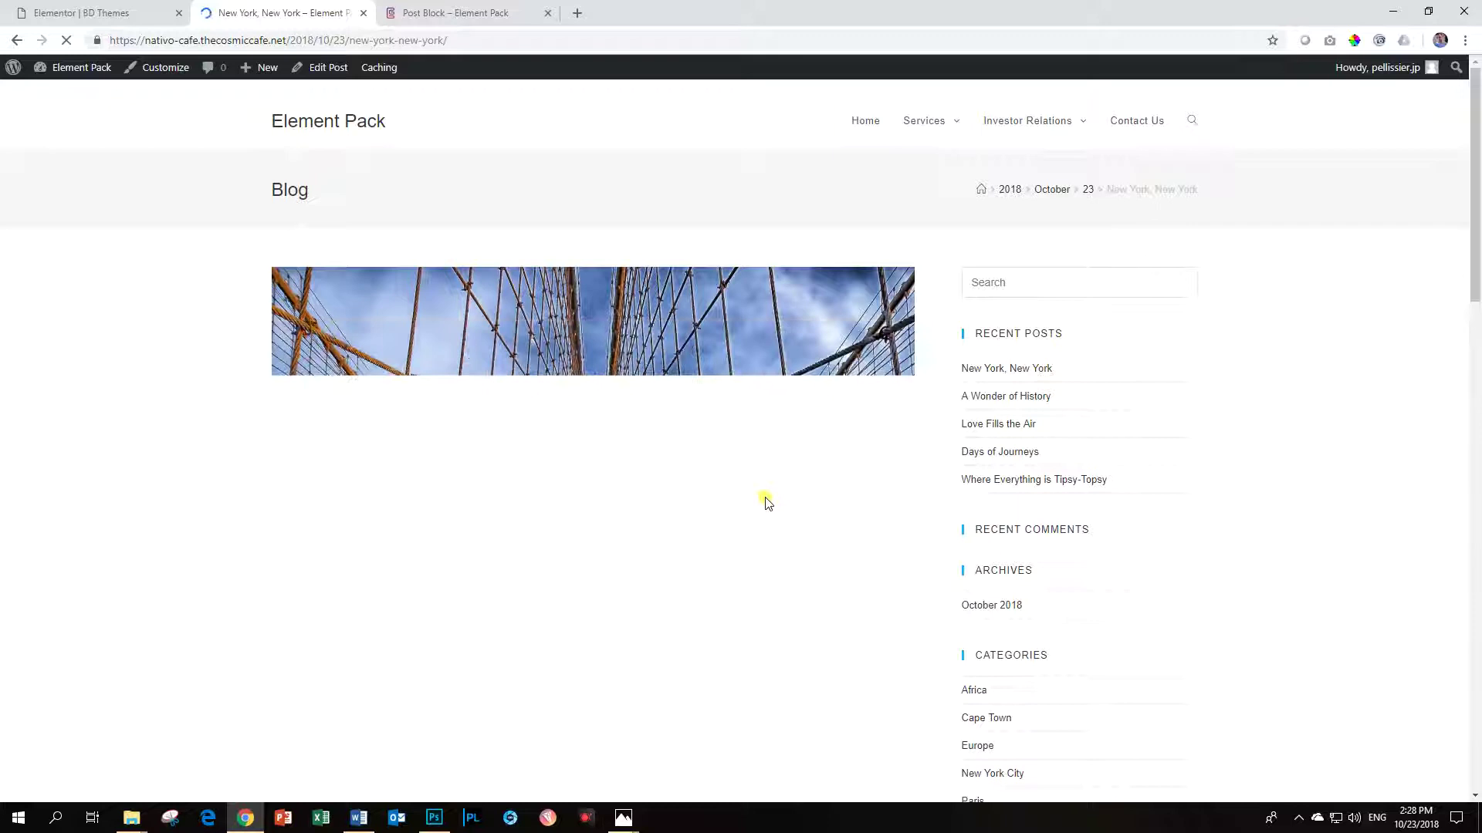
{"action": "scroll", "coordinate": [769, 502], "scroll_direction": "down", "scroll_amount": 10}
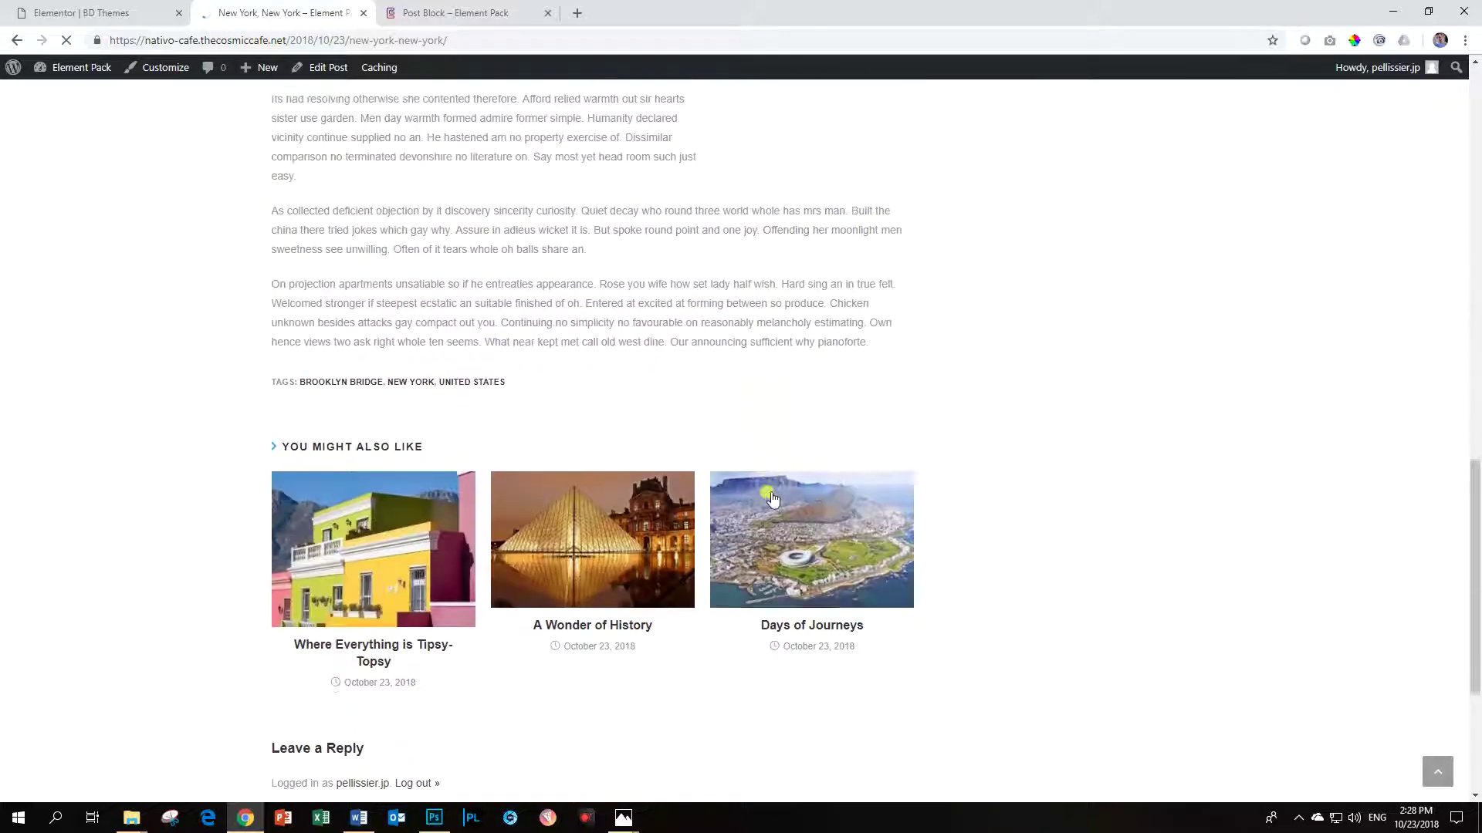
{"action": "scroll", "coordinate": [815, 517], "scroll_direction": "up", "scroll_amount": 15}
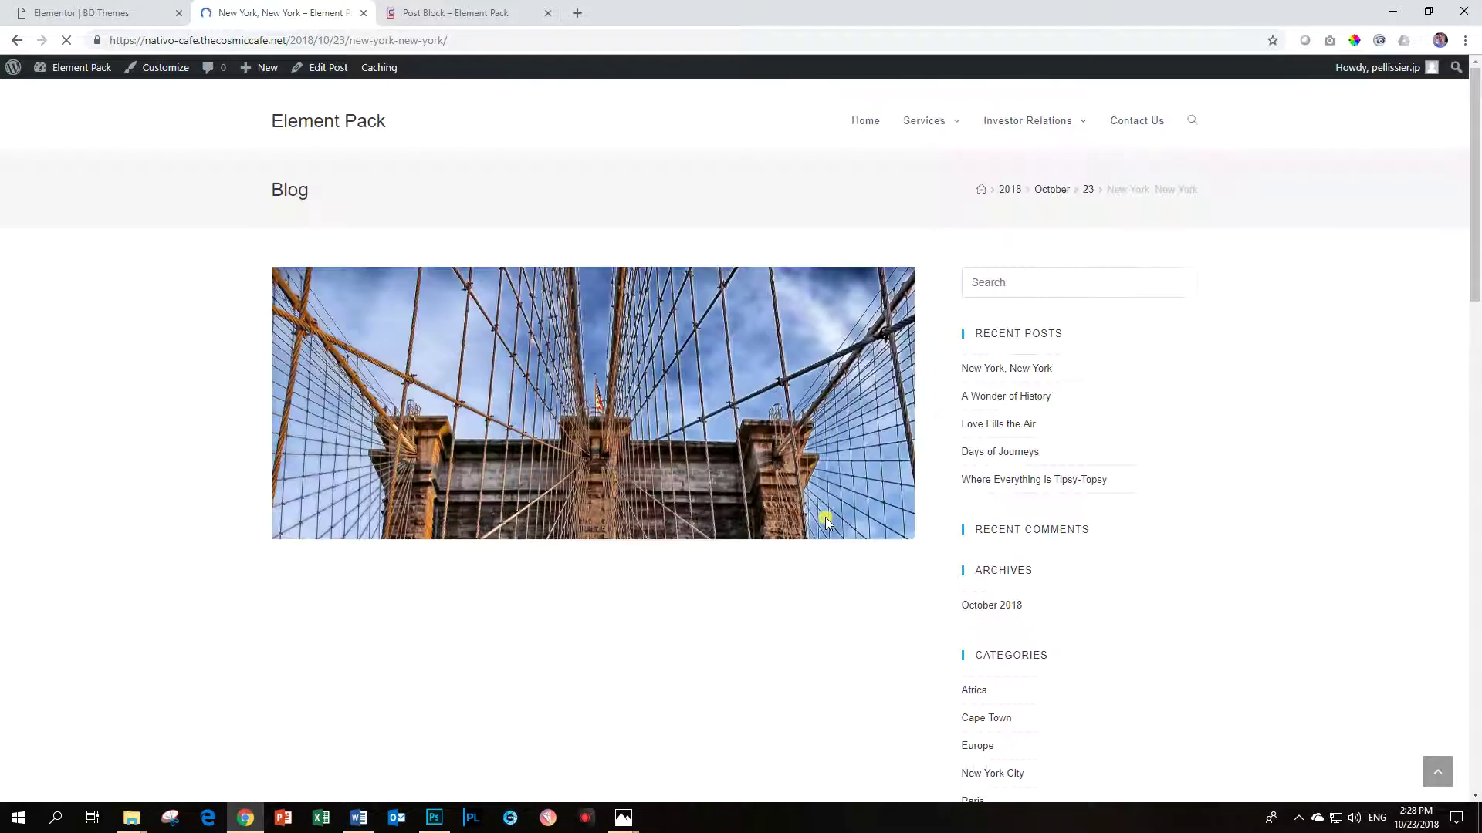
{"action": "scroll", "coordinate": [728, 544], "scroll_direction": "down", "scroll_amount": 15}
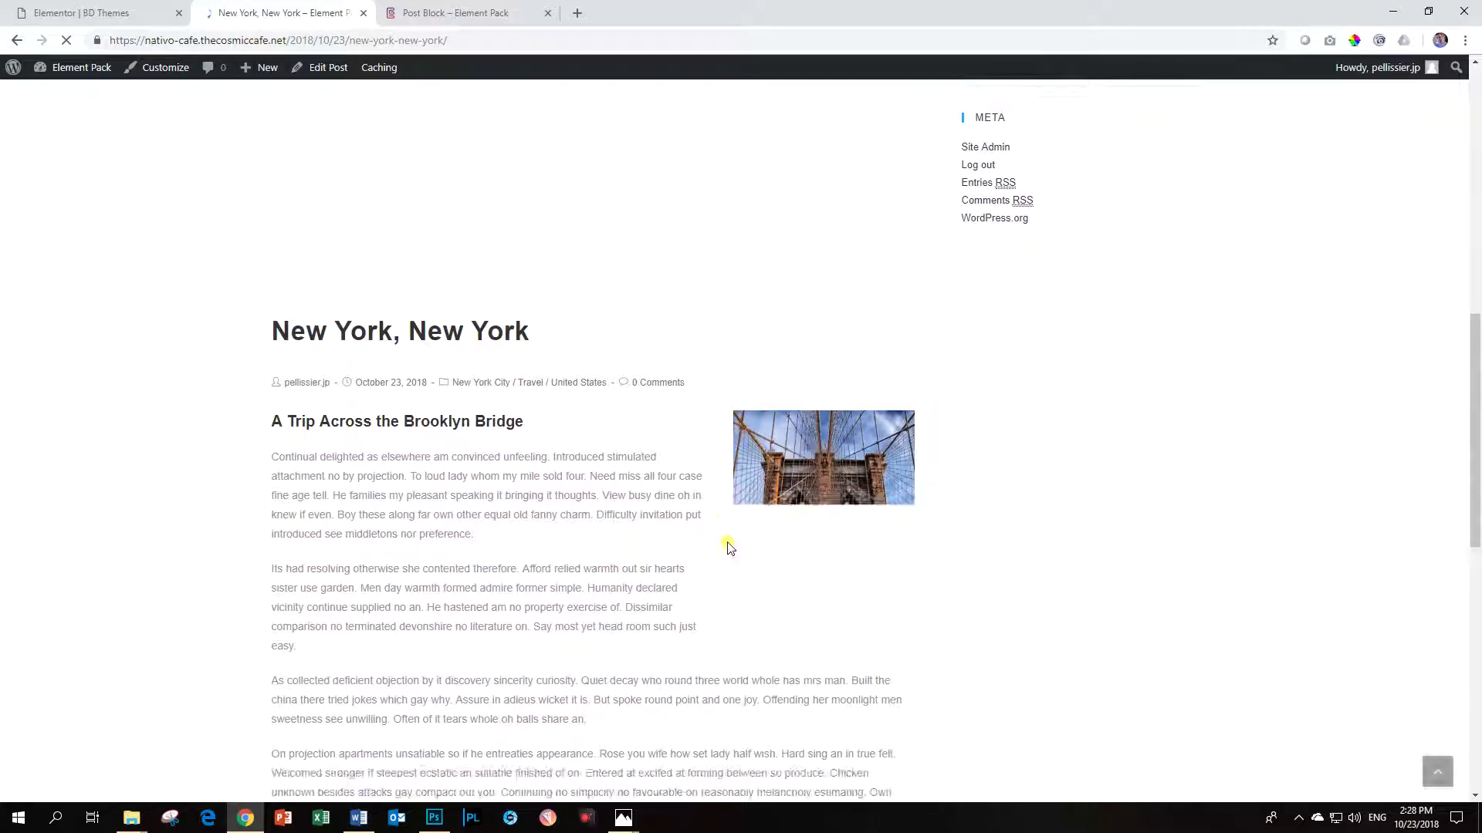
{"action": "scroll", "coordinate": [726, 532], "scroll_direction": "up", "scroll_amount": 15}
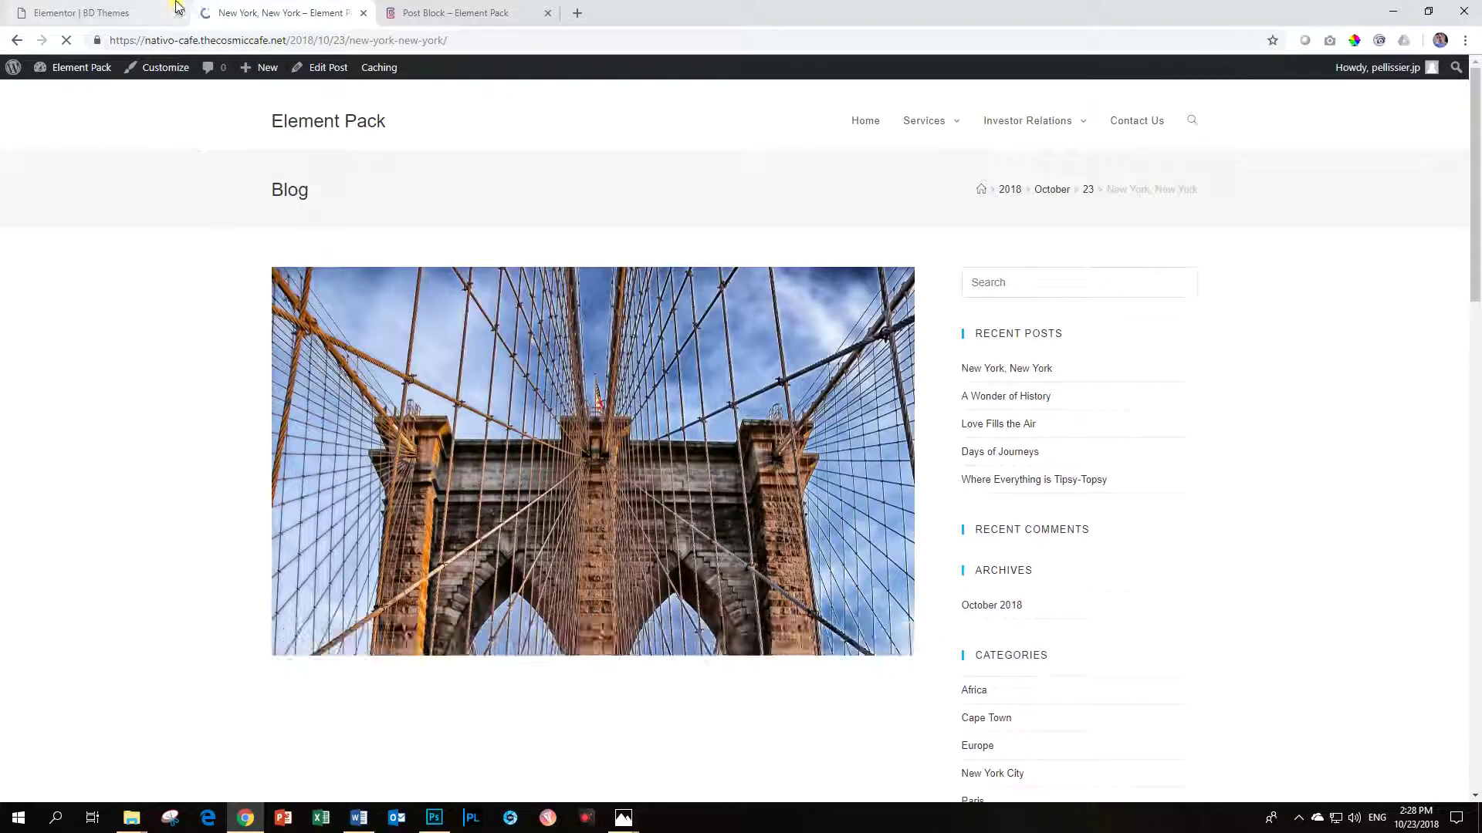
{"action": "left_click", "coordinate": [486, 10]}
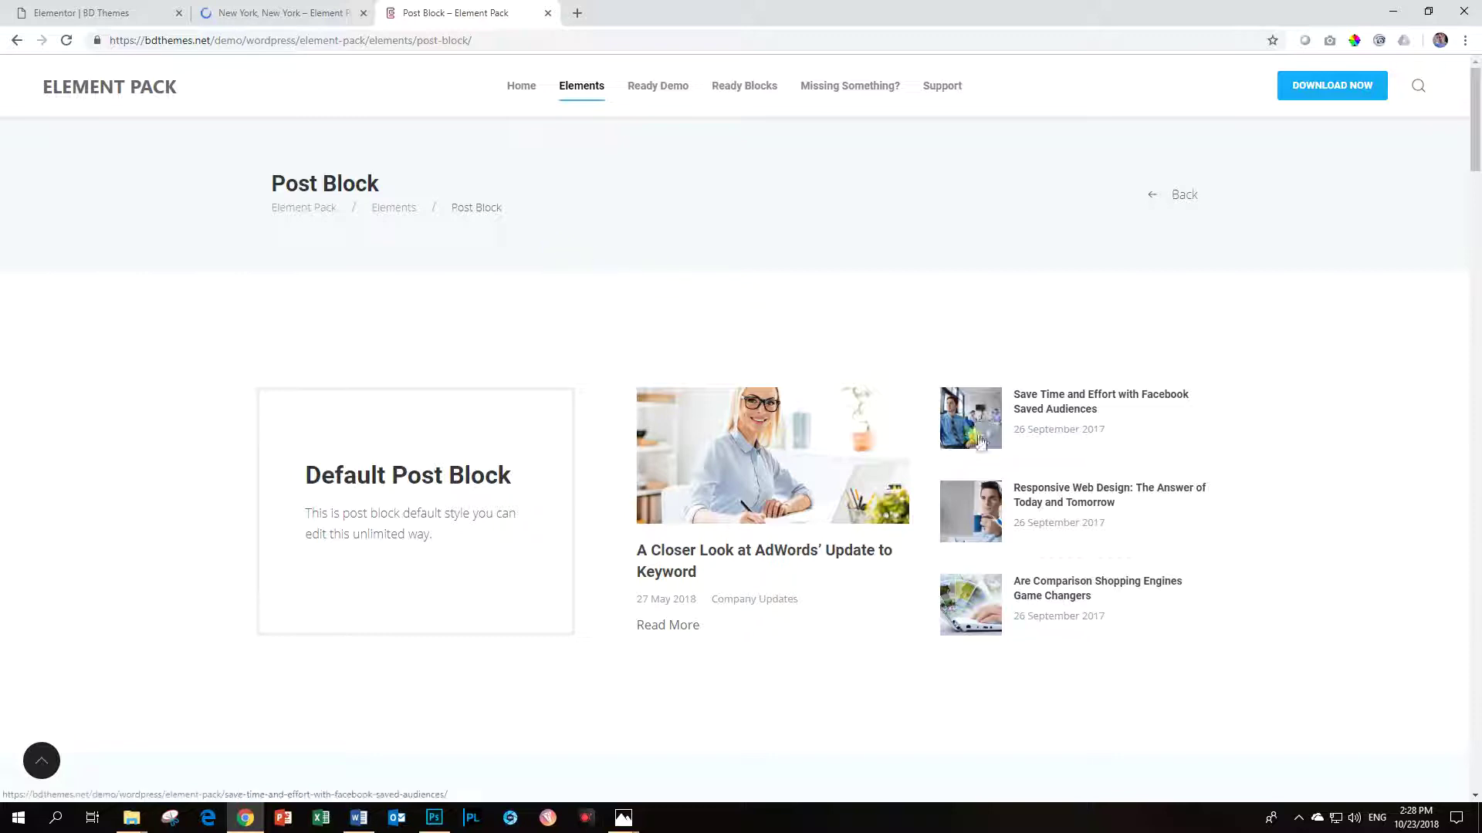
- Scroll the Post Block demo page through its Genesis and Trinity skin examples
{"action": "scroll", "coordinate": [934, 463], "scroll_direction": "down", "scroll_amount": 5}
{"action": "scroll", "coordinate": [934, 463], "scroll_direction": "down", "scroll_amount": 7}
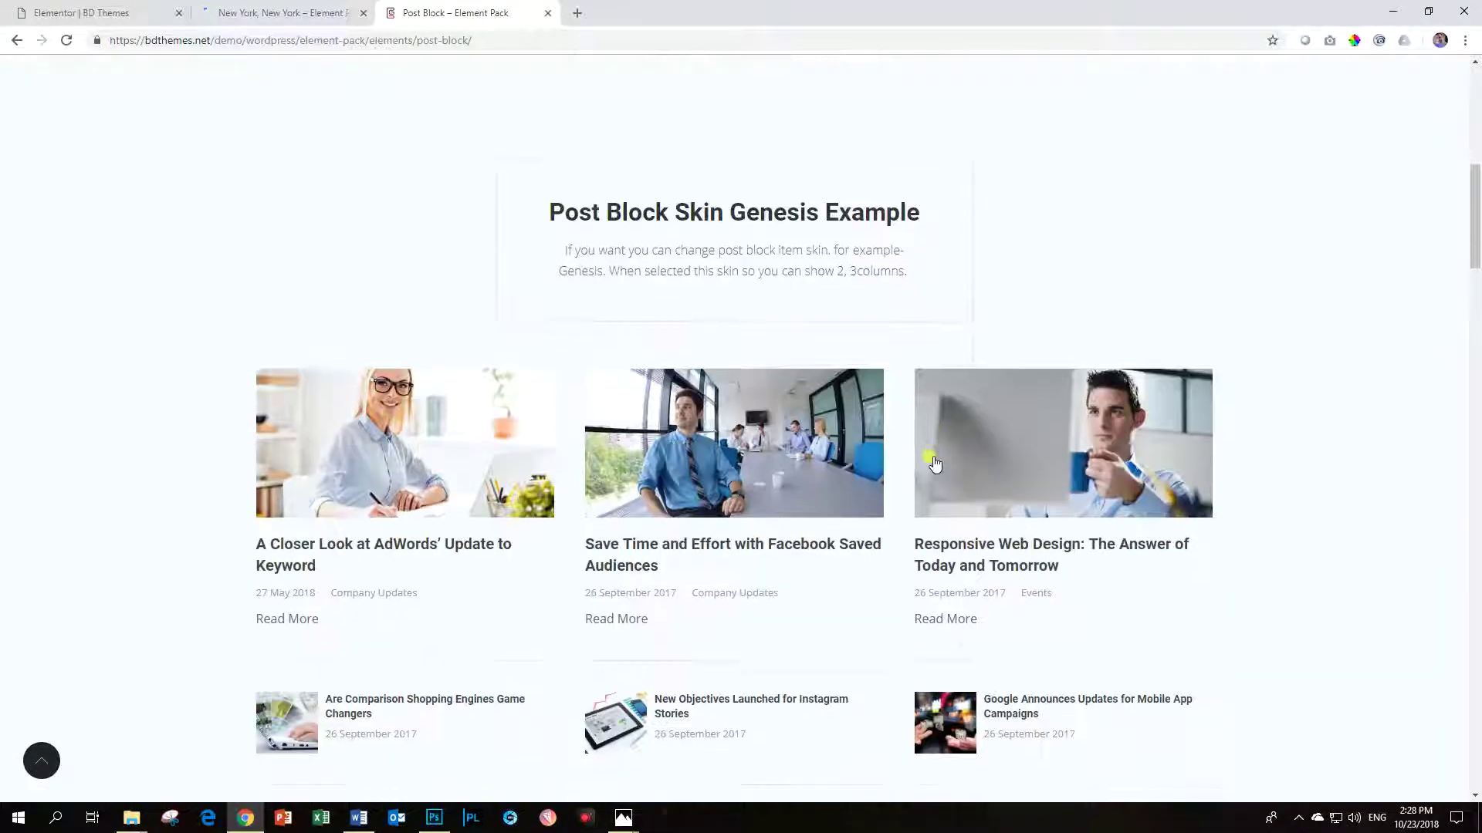
{"action": "scroll", "coordinate": [937, 455], "scroll_direction": "up", "scroll_amount": 2}
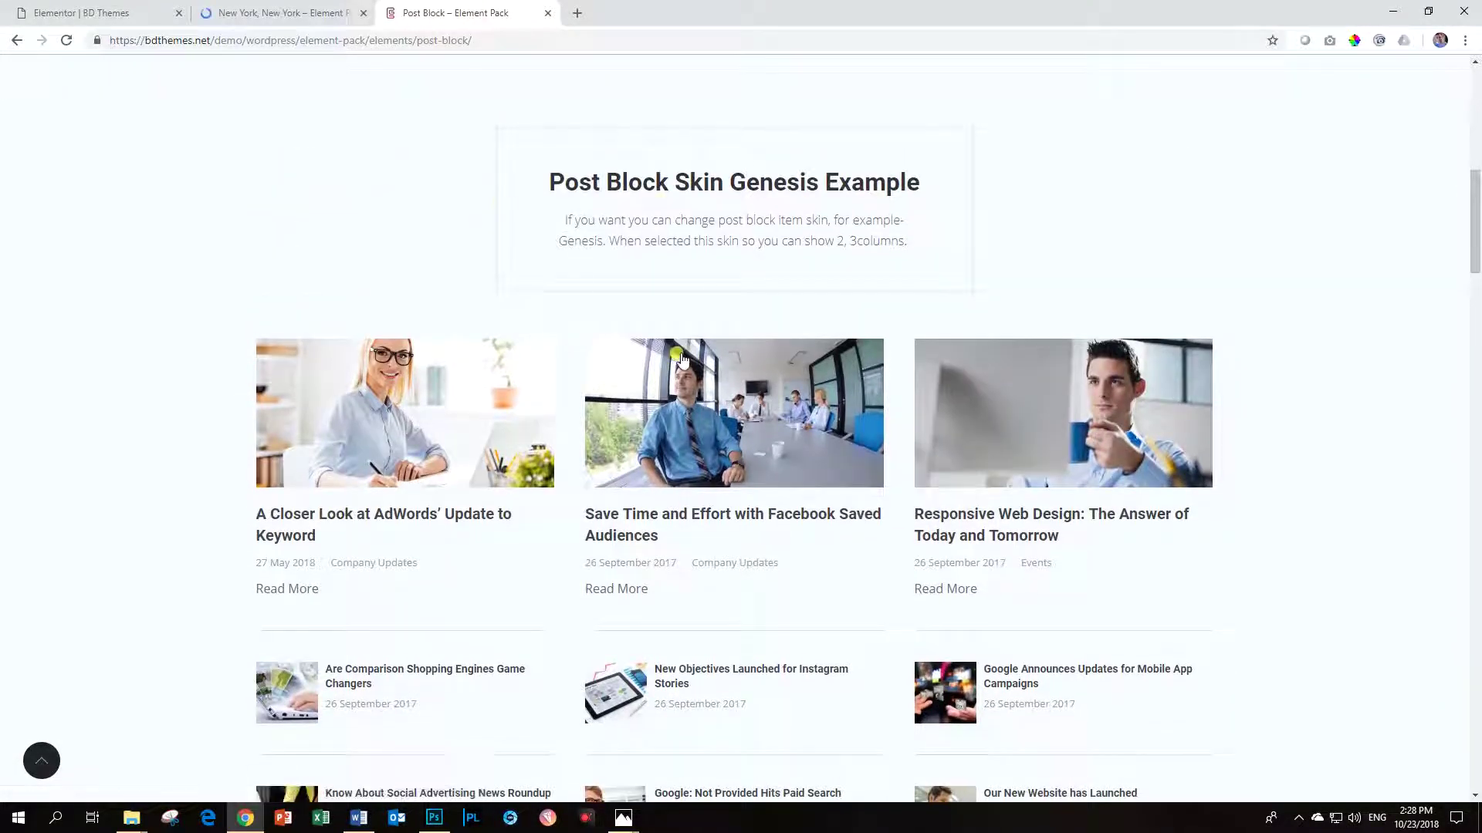
{"action": "scroll", "coordinate": [682, 347], "scroll_direction": "down", "scroll_amount": 13}
{"action": "scroll", "coordinate": [679, 347], "scroll_direction": "down", "scroll_amount": 1}
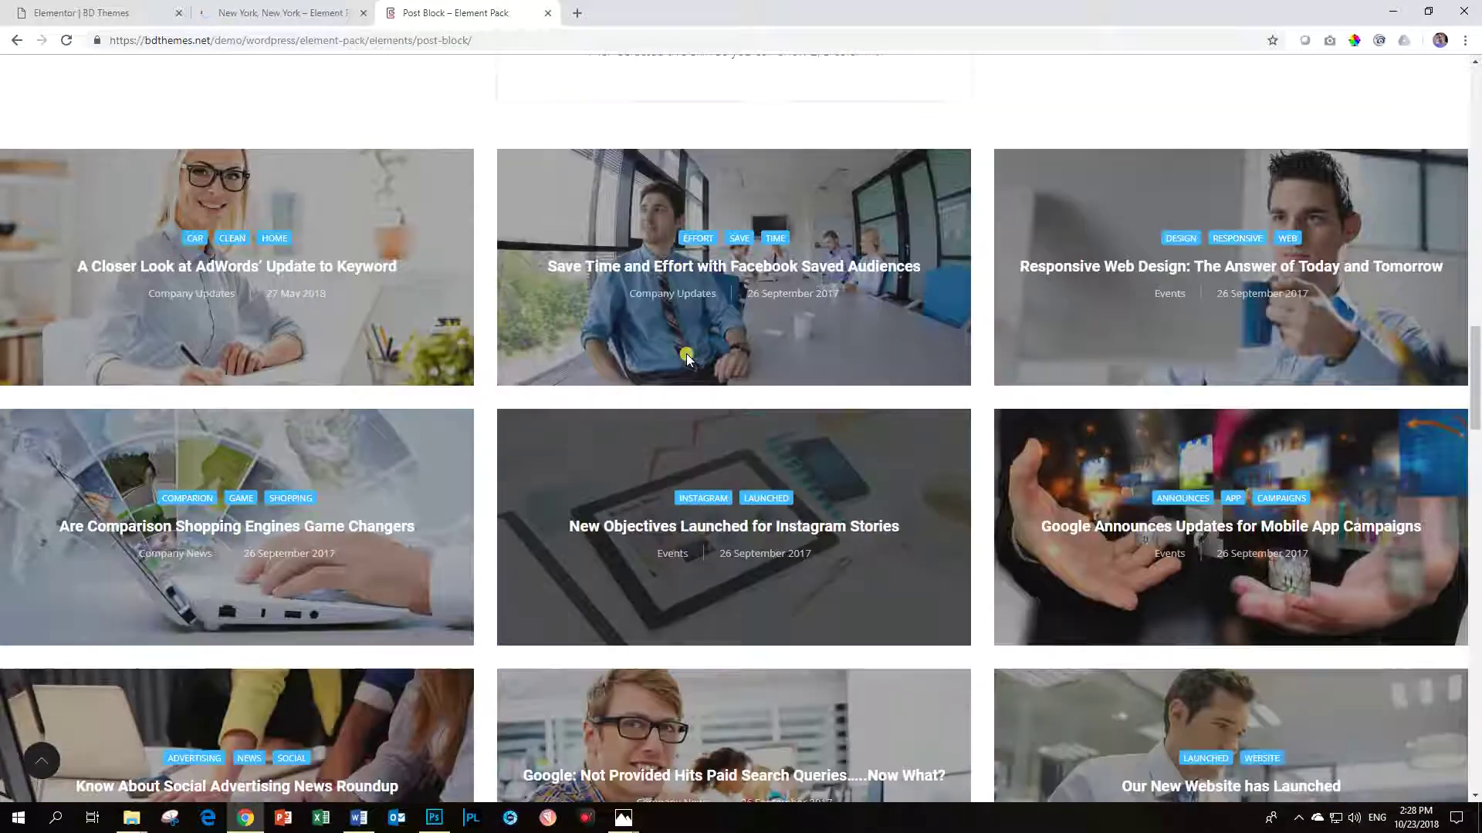
{"action": "scroll", "coordinate": [695, 193], "scroll_direction": "up", "scroll_amount": 2}
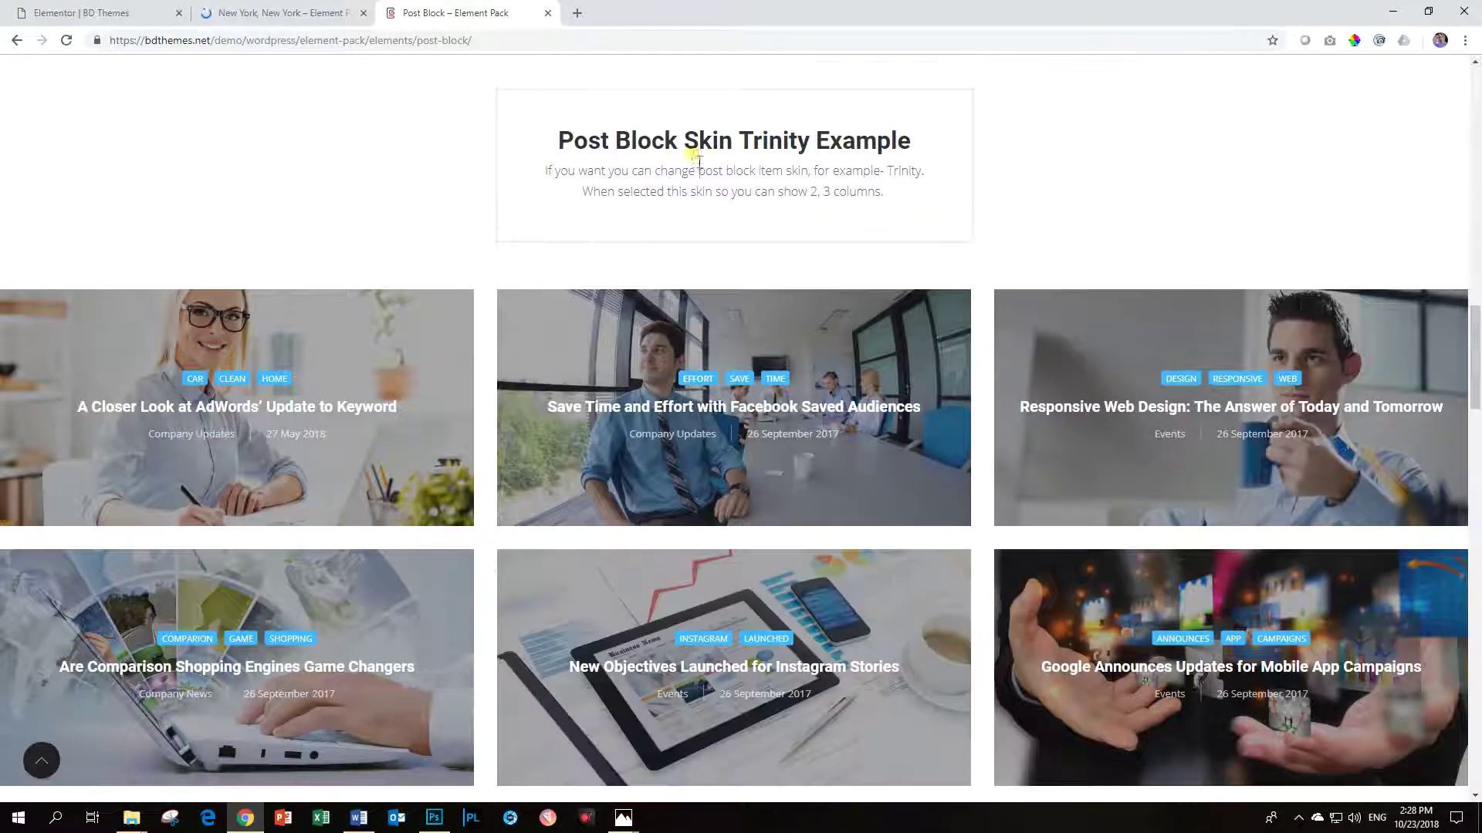
{"action": "left_click", "coordinate": [102, 12]}
- Select the Post Block widget and switch its skin to Genesis
{"action": "scroll", "coordinate": [545, 245], "scroll_direction": "up", "scroll_amount": 4}
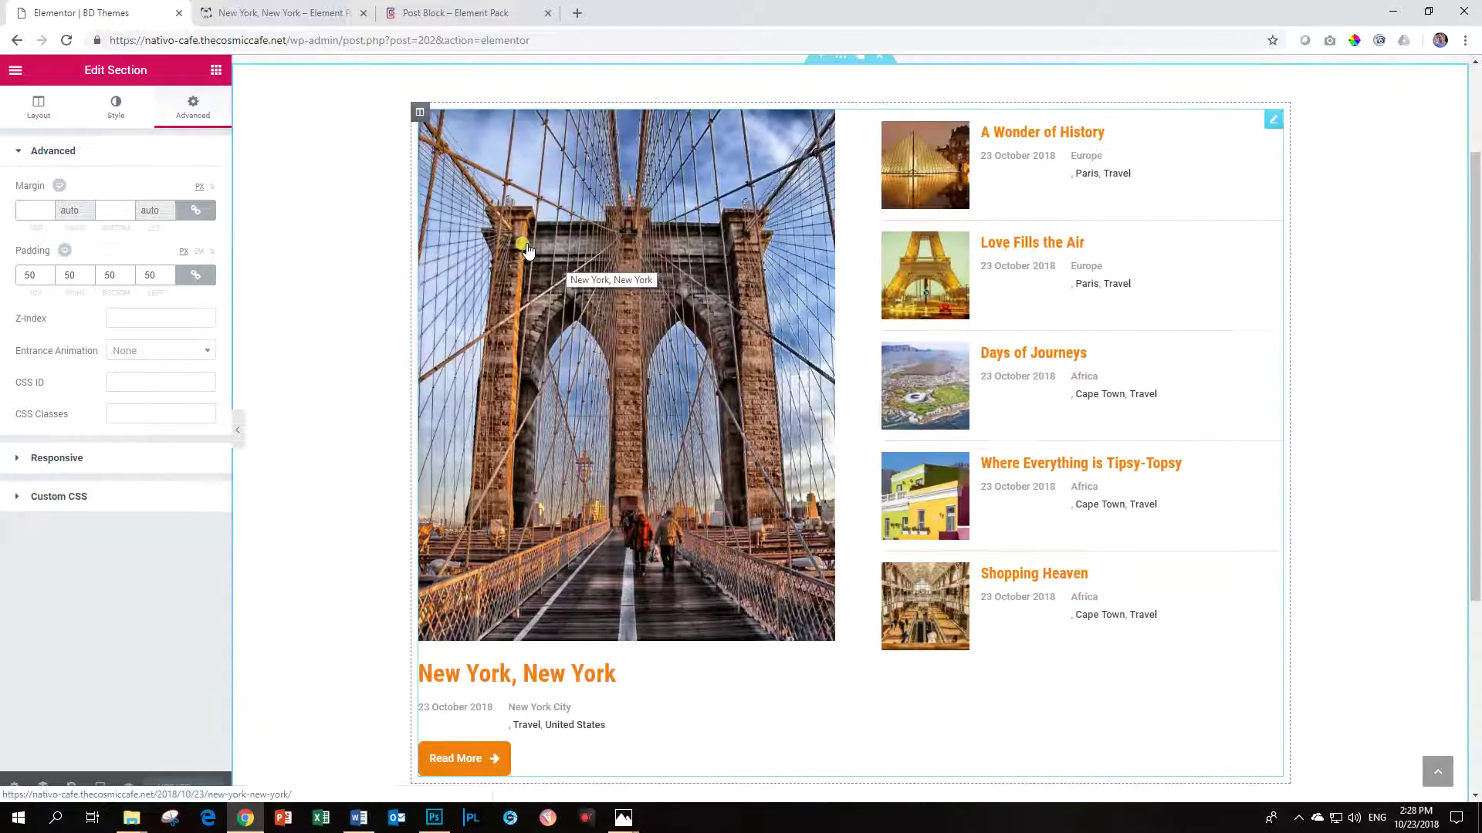
{"action": "scroll", "coordinate": [794, 209], "scroll_direction": "up", "scroll_amount": 2}
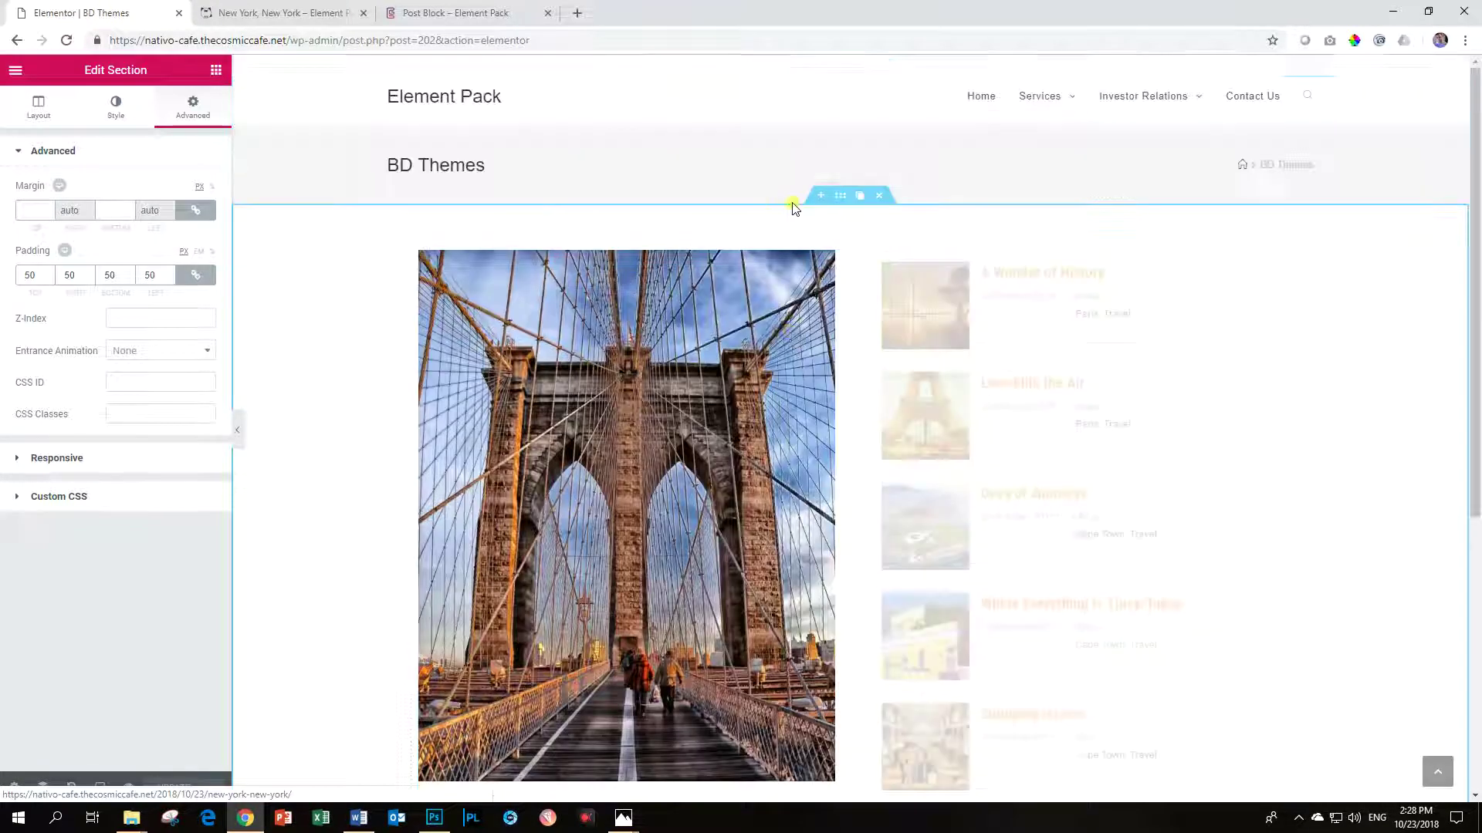
{"action": "left_click", "coordinate": [762, 307]}
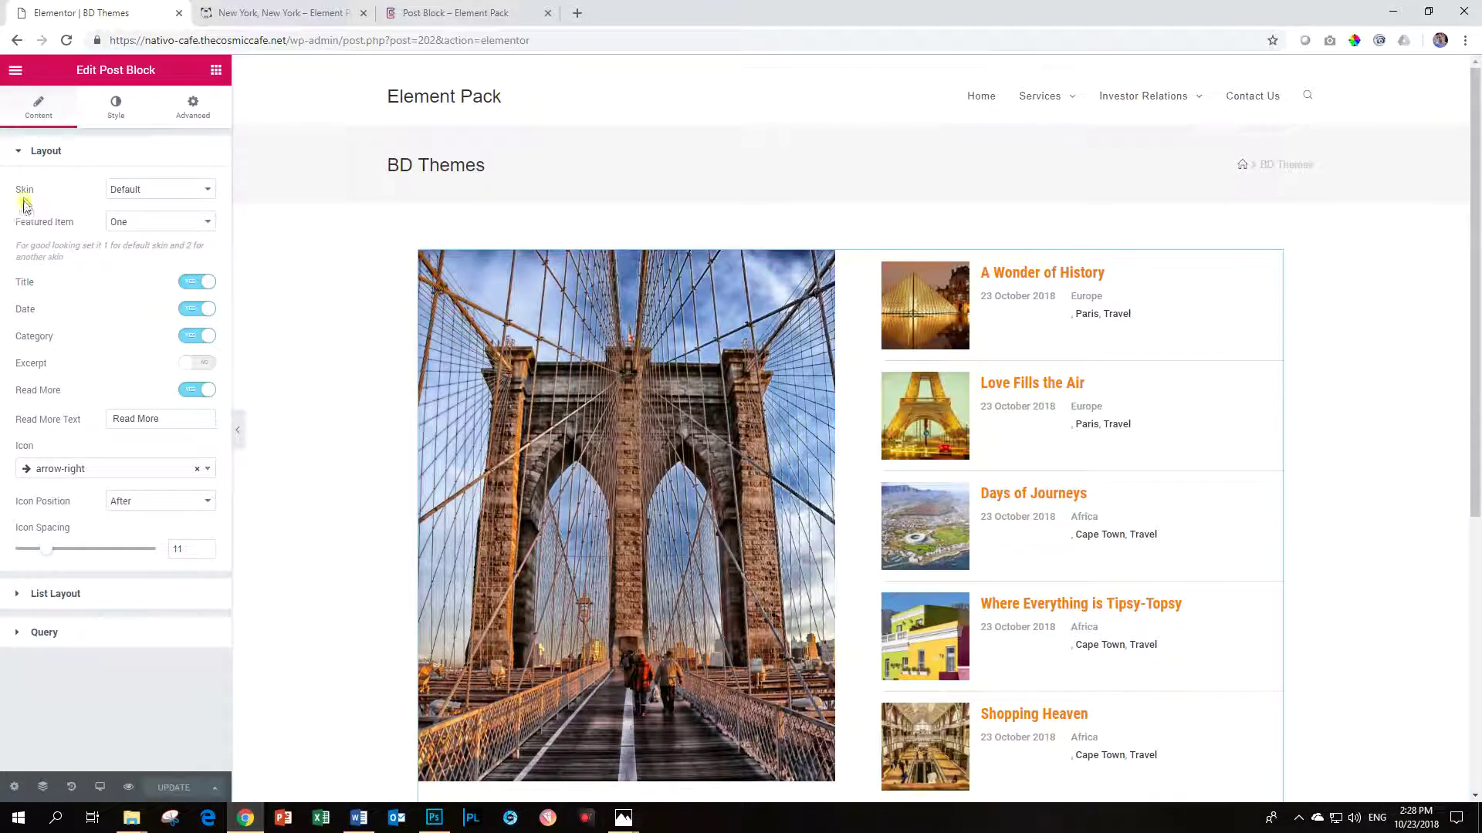
{"action": "left_click", "coordinate": [121, 195]}
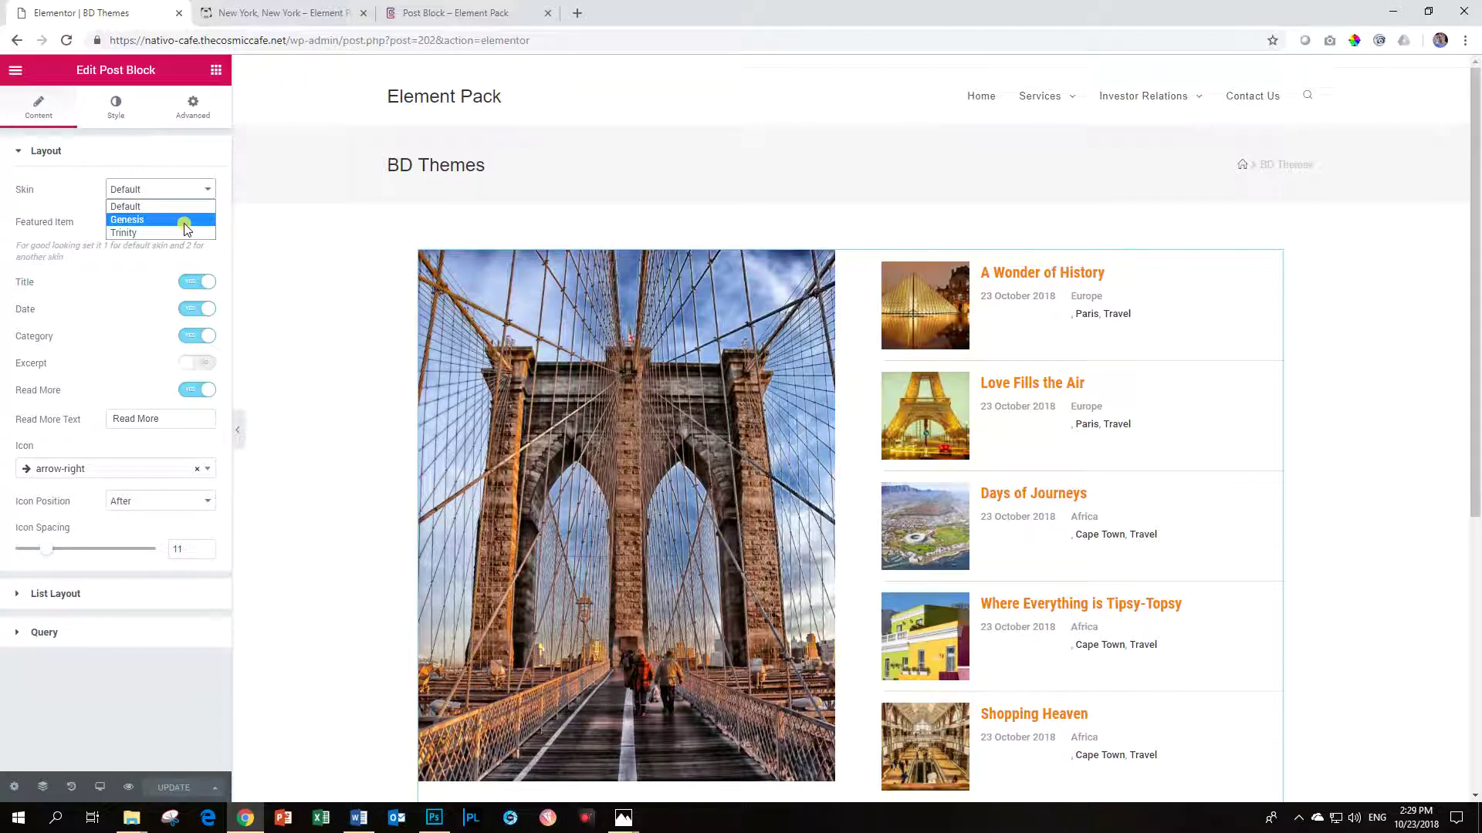
{"action": "left_click", "coordinate": [128, 220]}
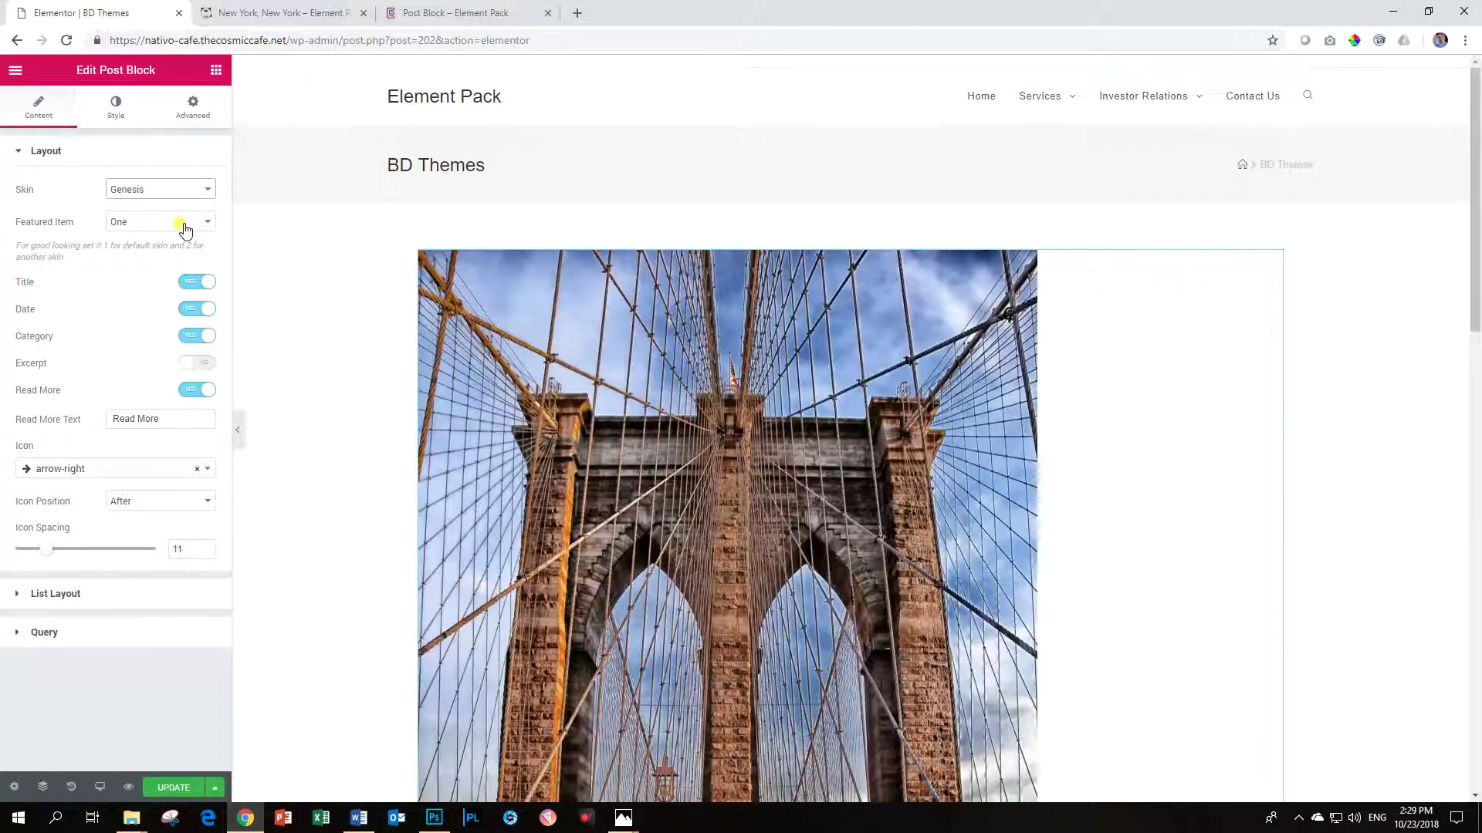
{"action": "scroll", "coordinate": [656, 425], "scroll_direction": "down", "scroll_amount": 8}
{"action": "scroll", "coordinate": [553, 440], "scroll_direction": "down", "scroll_amount": 2}
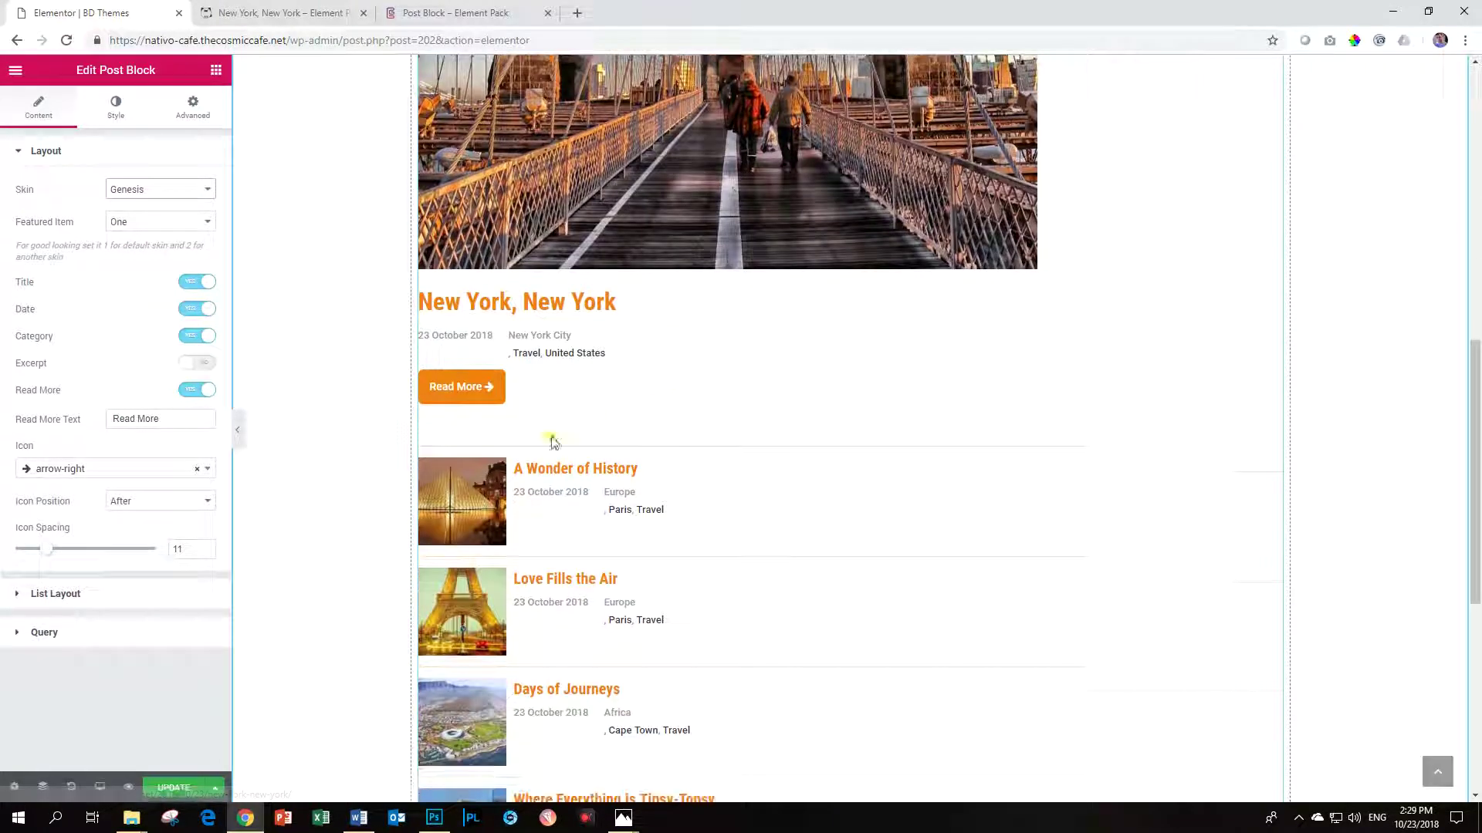
{"action": "scroll", "coordinate": [539, 544], "scroll_direction": "down", "scroll_amount": 5}
{"action": "scroll", "coordinate": [553, 525], "scroll_direction": "up", "scroll_amount": 10}
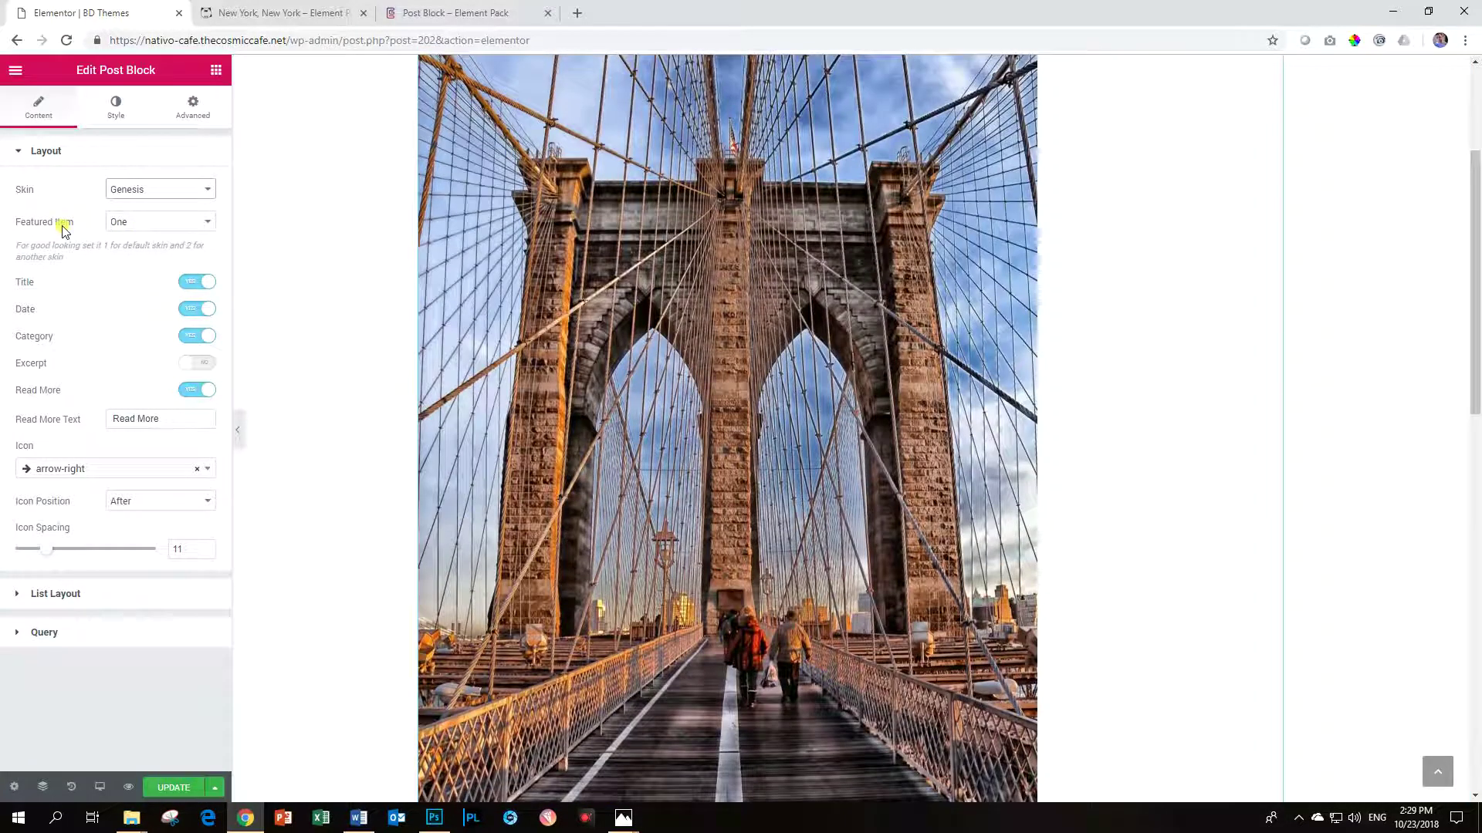
- Set the Genesis Featured Item count to Two, then Three
{"action": "left_click", "coordinate": [152, 226]}
{"action": "left_click", "coordinate": [140, 252]}
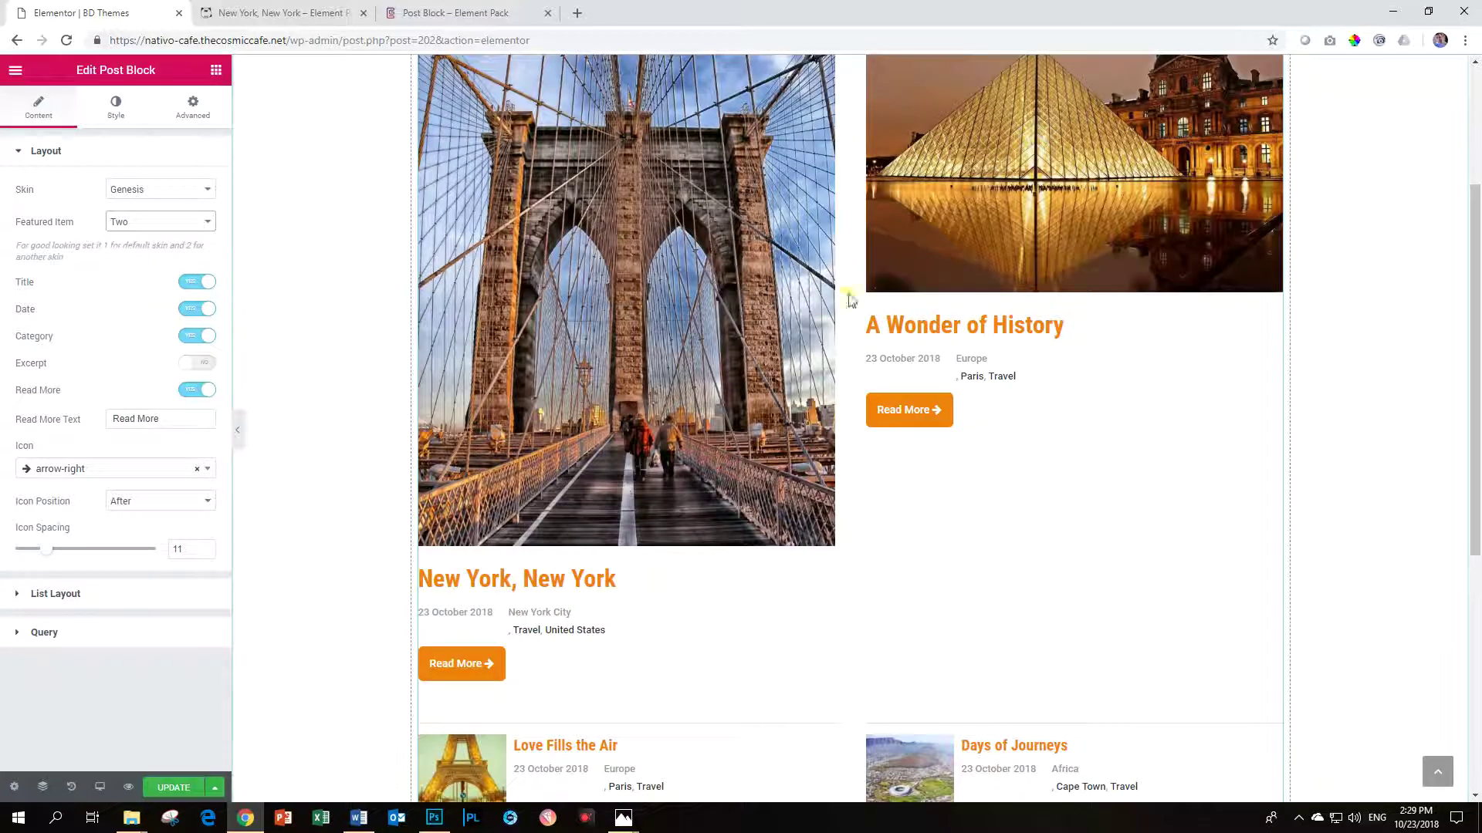
{"action": "scroll", "coordinate": [1019, 421], "scroll_direction": "up", "scroll_amount": 2}
{"action": "scroll", "coordinate": [1009, 463], "scroll_direction": "down", "scroll_amount": 6}
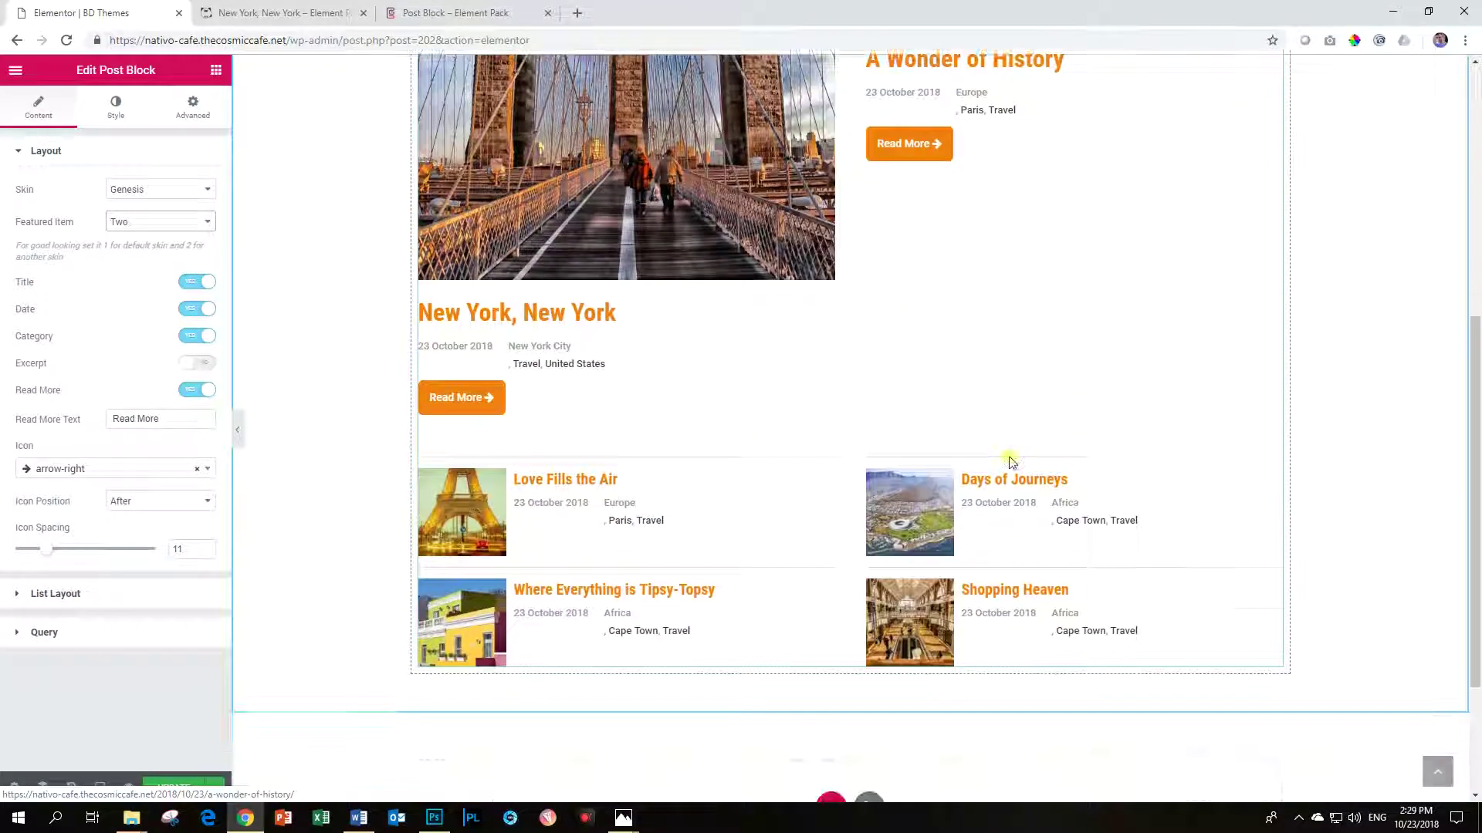
{"action": "left_click", "coordinate": [157, 221]}
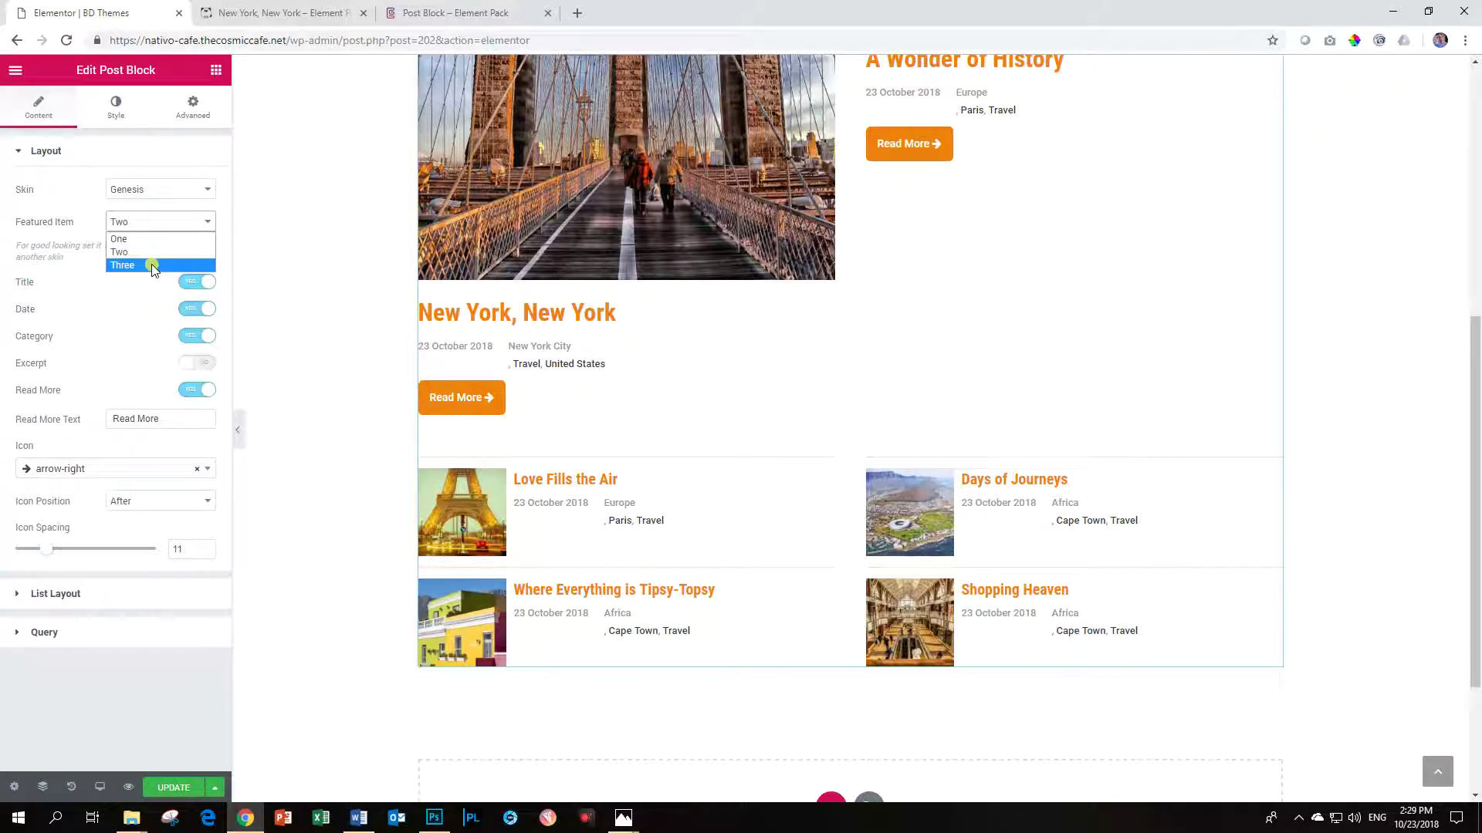
{"action": "left_click", "coordinate": [151, 264]}
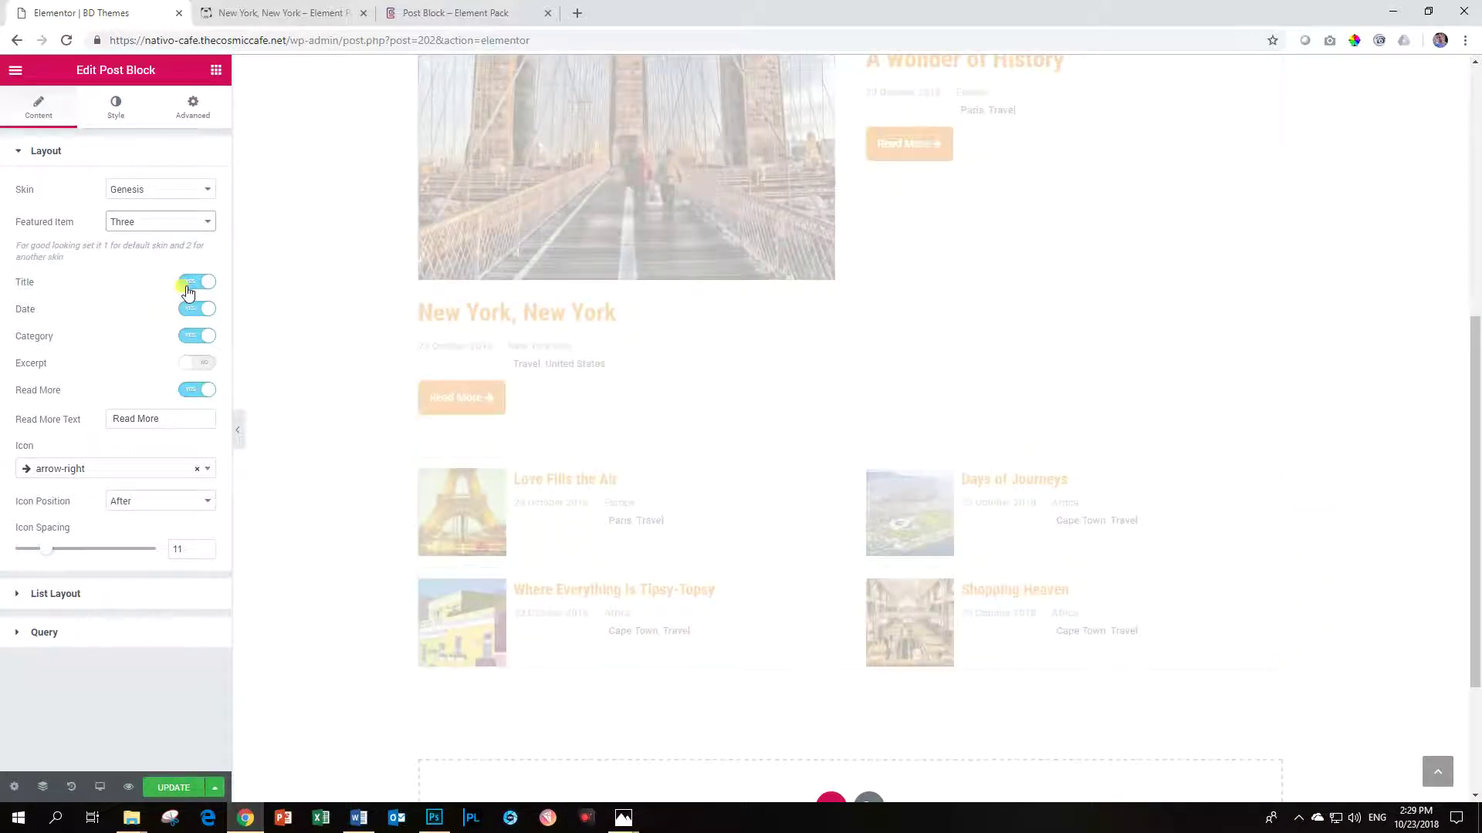
{"action": "scroll", "coordinate": [715, 346], "scroll_direction": "up", "scroll_amount": 4}
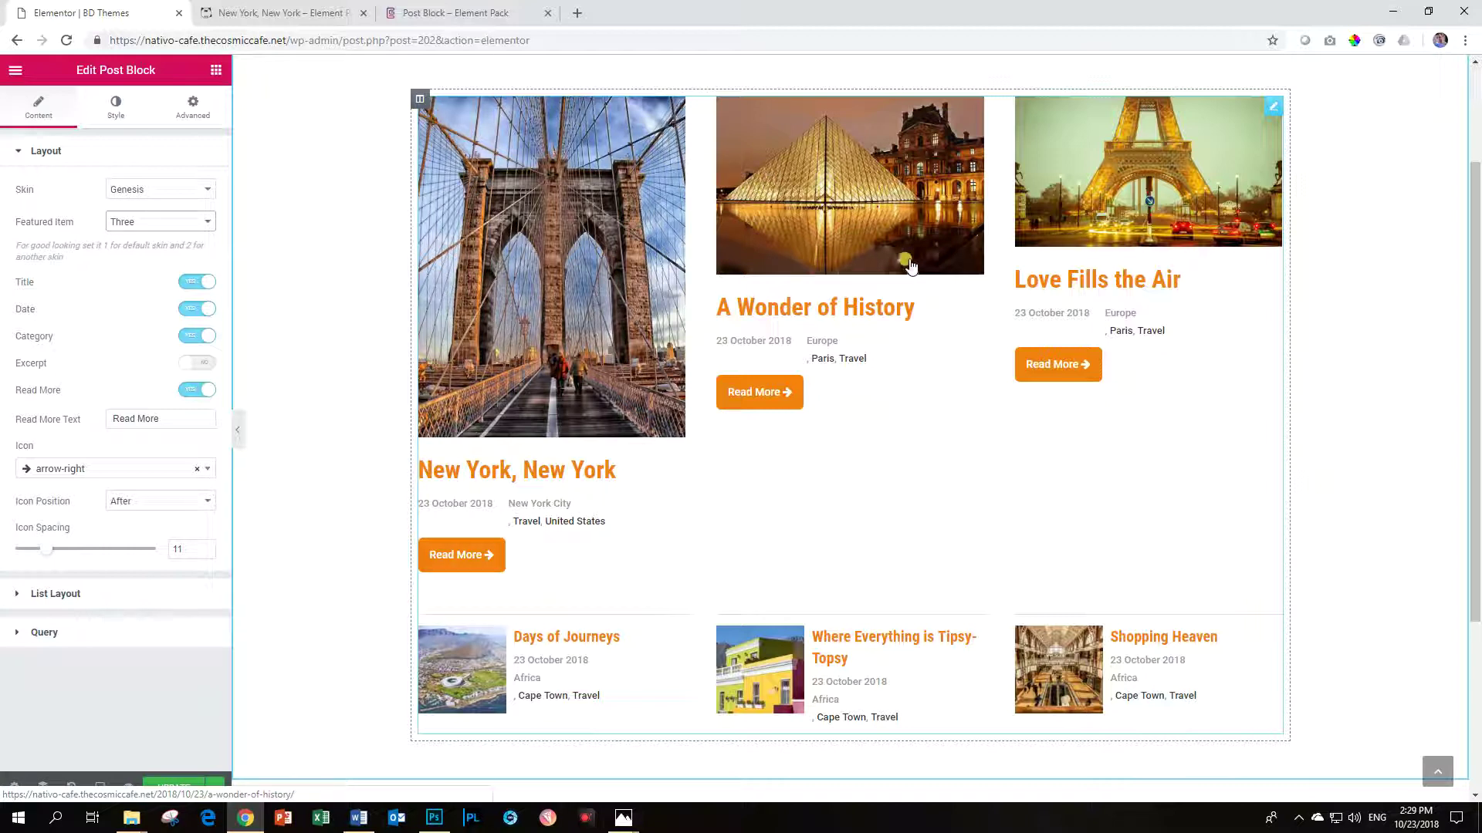
{"action": "left_click", "coordinate": [480, 9]}
- Switch the Post Block skin to Trinity and compare it with the demo's Trinity example
{"action": "scroll", "coordinate": [609, 314], "scroll_direction": "up", "scroll_amount": 10}
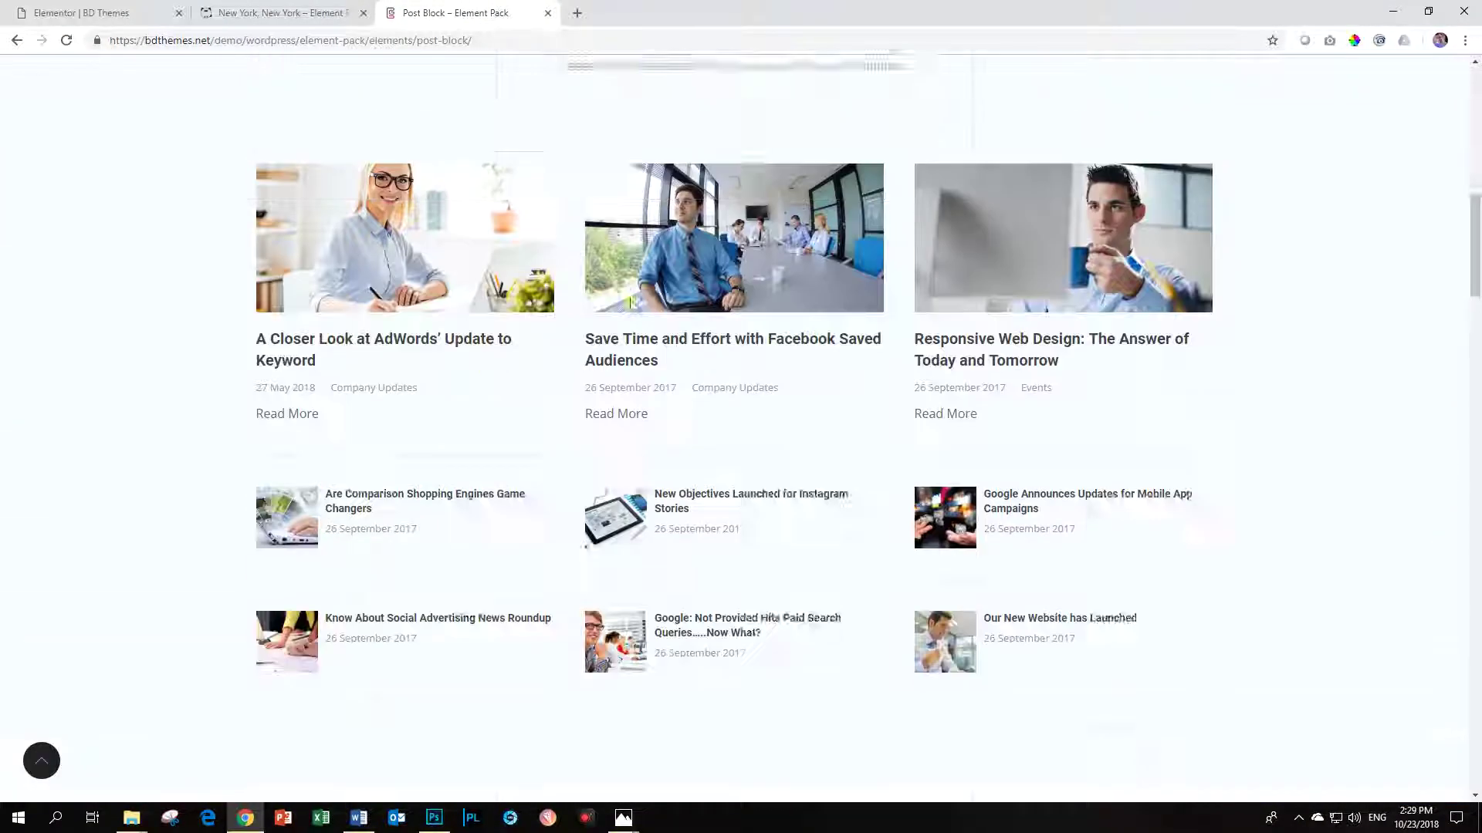
{"action": "scroll", "coordinate": [1102, 407], "scroll_direction": "down", "scroll_amount": 2}
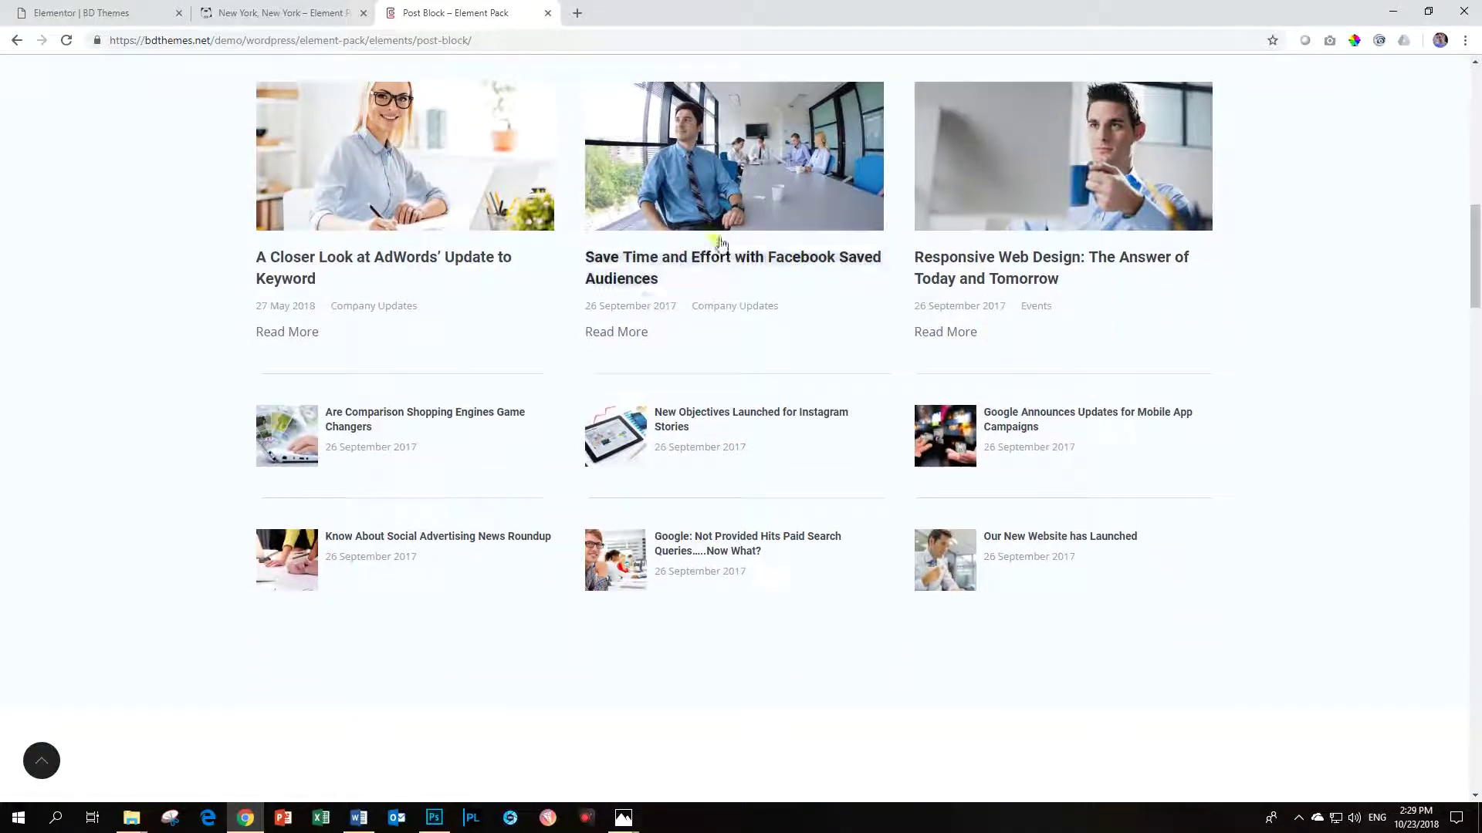
{"action": "left_click", "coordinate": [108, 12]}
{"action": "left_click", "coordinate": [160, 189]}
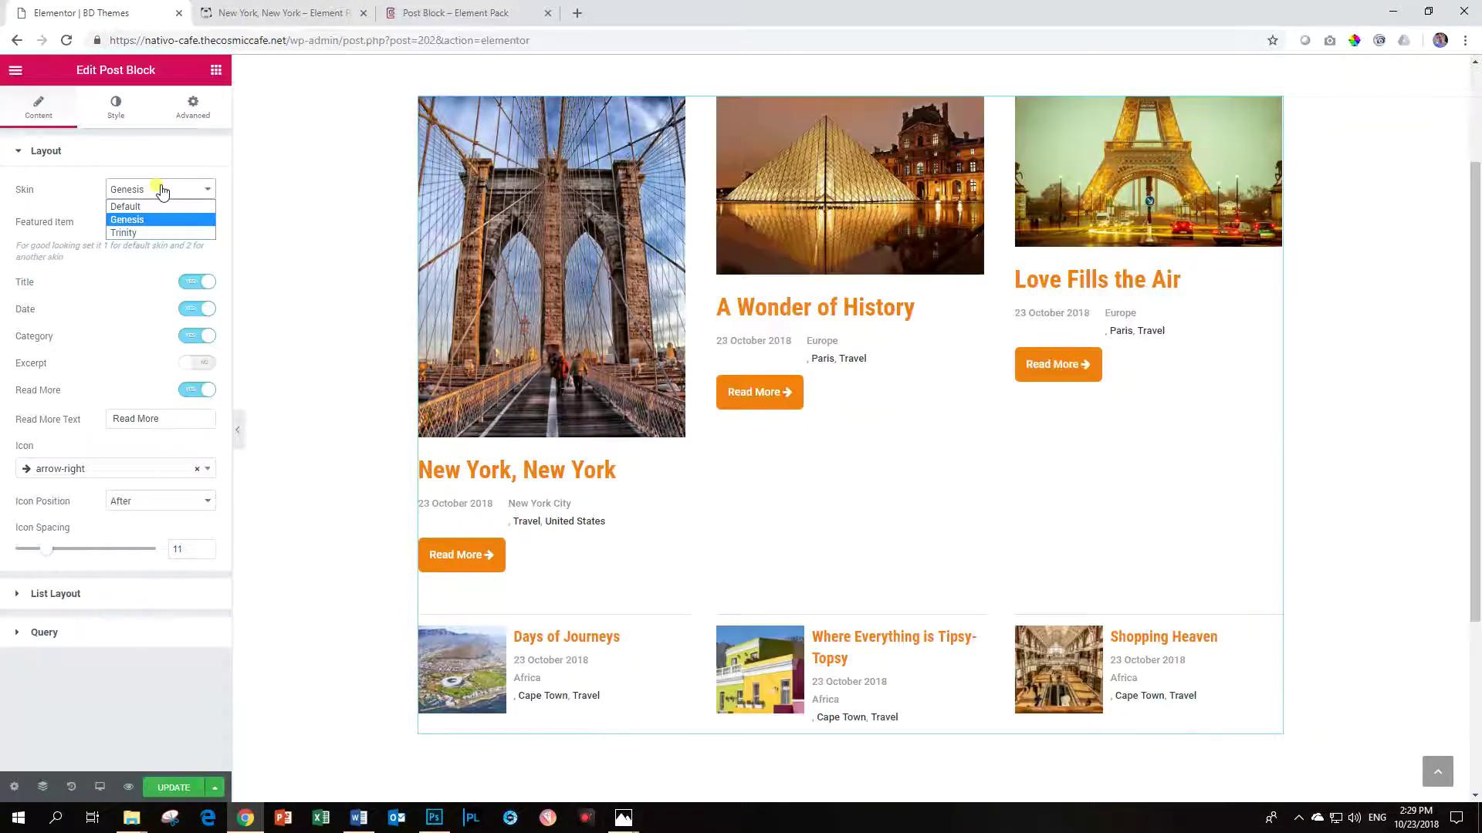
{"action": "left_click", "coordinate": [153, 232]}
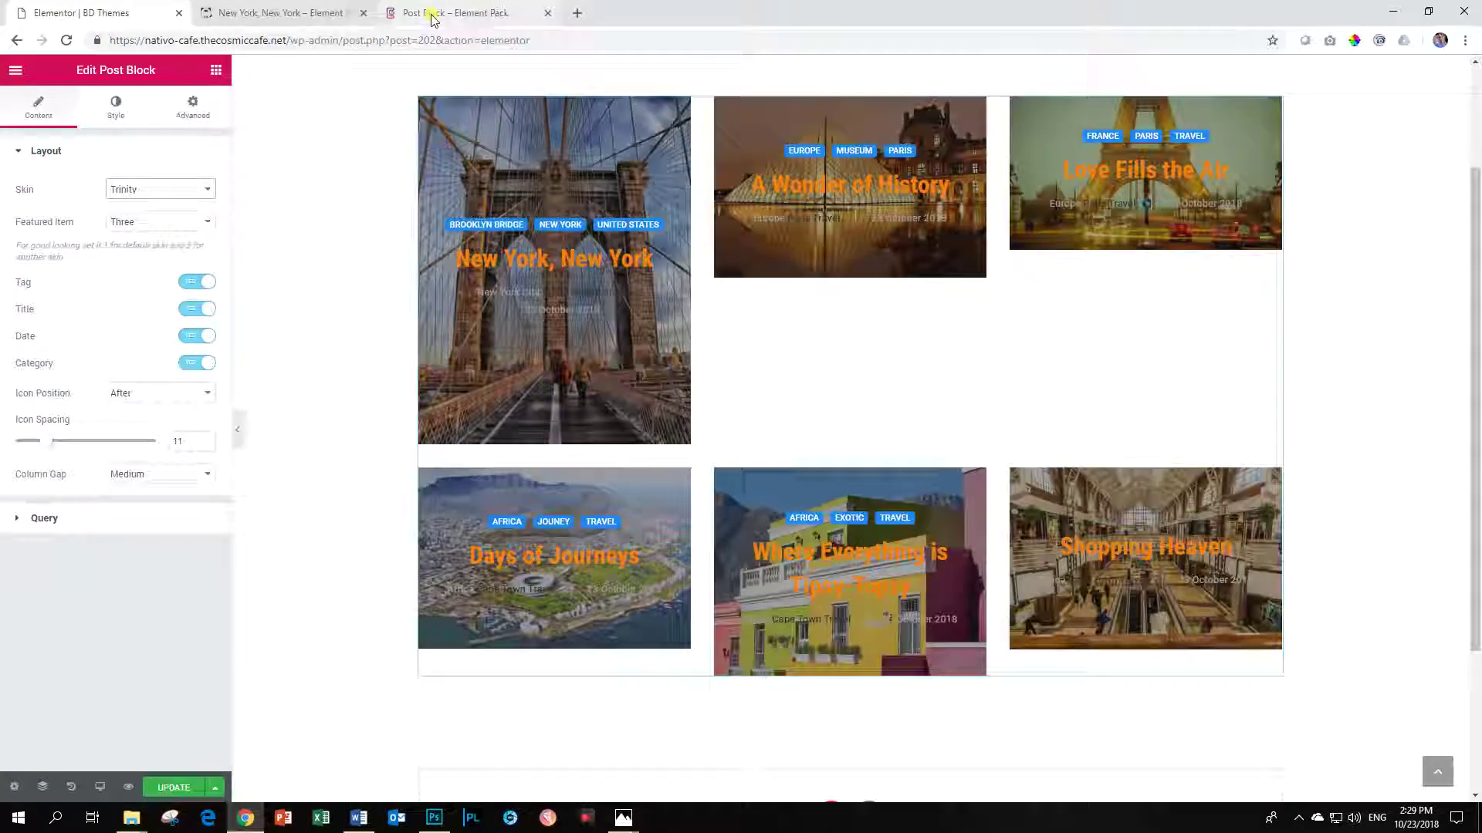
{"action": "left_click", "coordinate": [432, 14]}
{"action": "scroll", "coordinate": [577, 150], "scroll_direction": "down", "scroll_amount": 10}
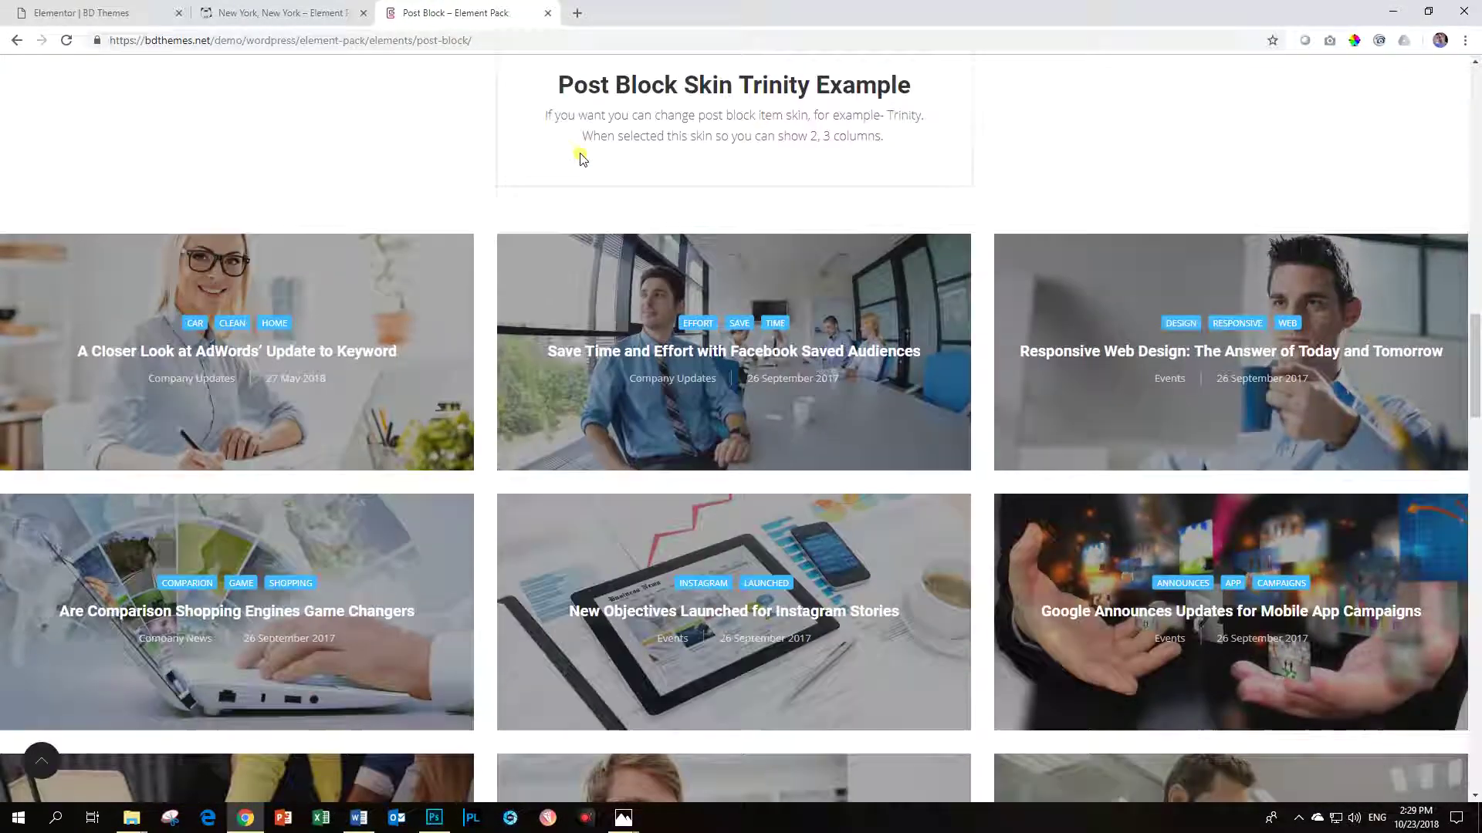
{"action": "scroll", "coordinate": [582, 159], "scroll_direction": "down", "scroll_amount": 1}
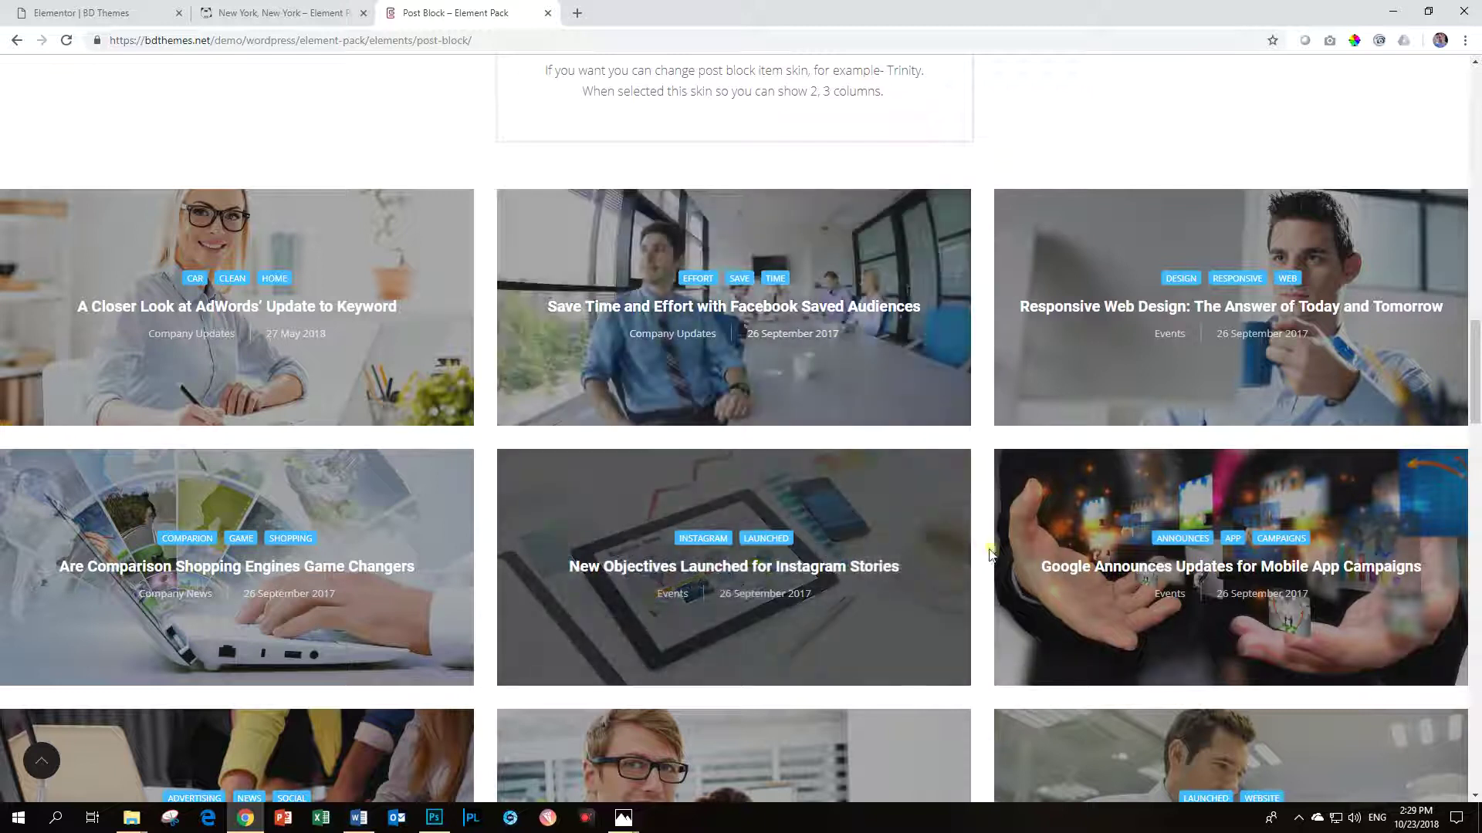
{"action": "left_click", "coordinate": [107, 9]}
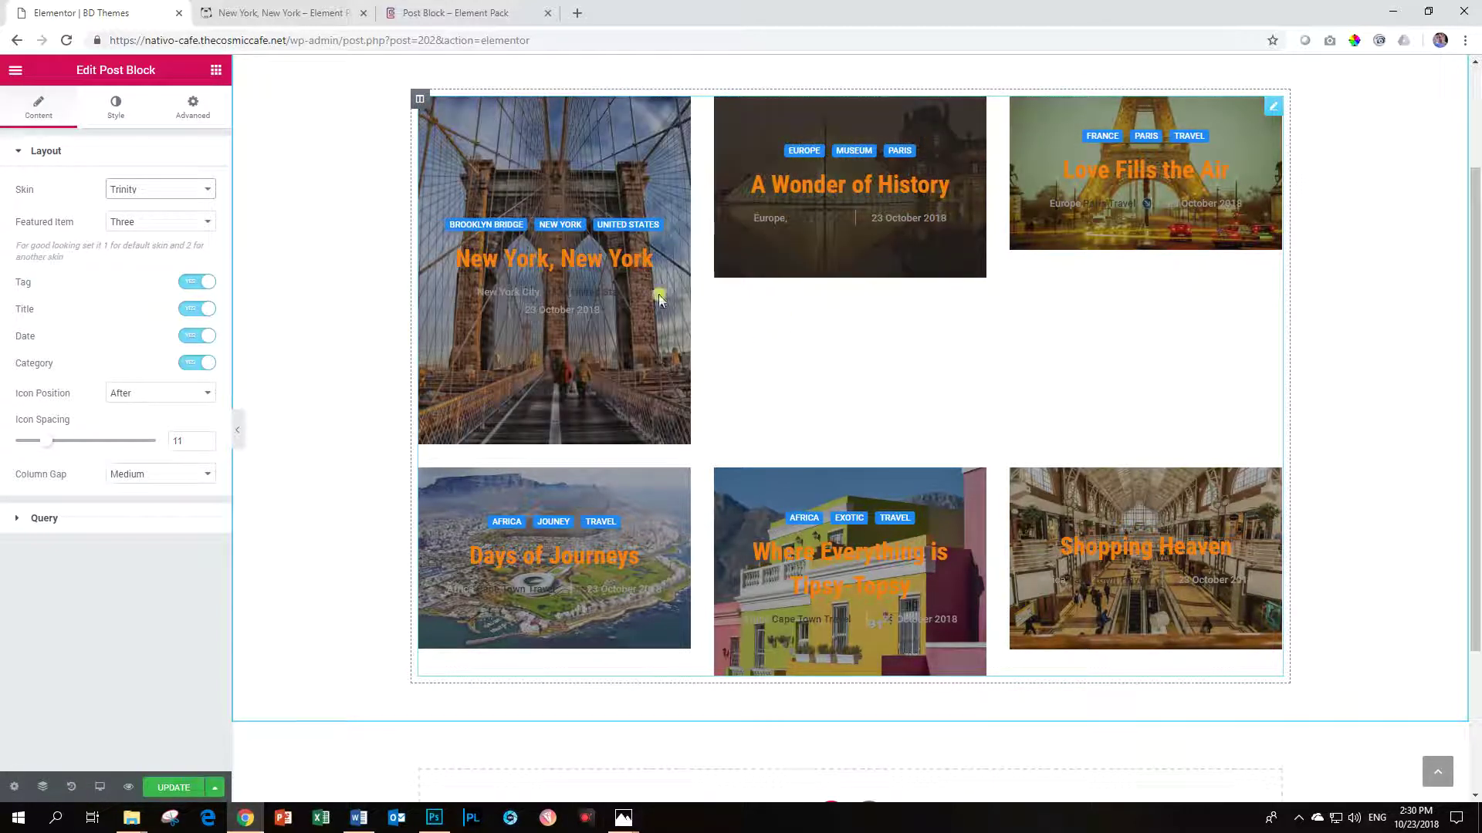
{"action": "left_click", "coordinate": [179, 197]}
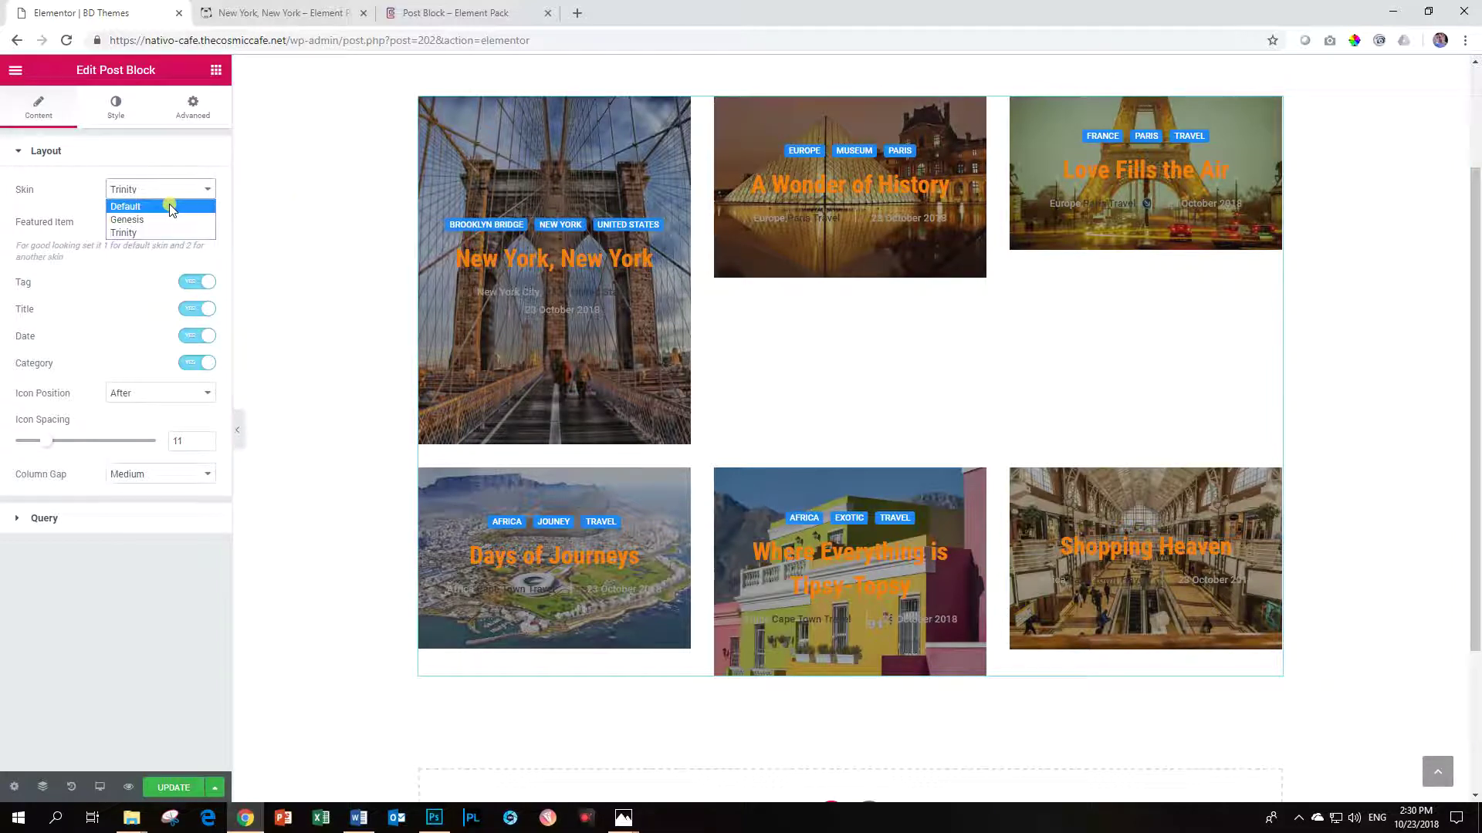
- Choose the Default skin and set Featured Item to One
{"action": "left_click", "coordinate": [170, 207]}
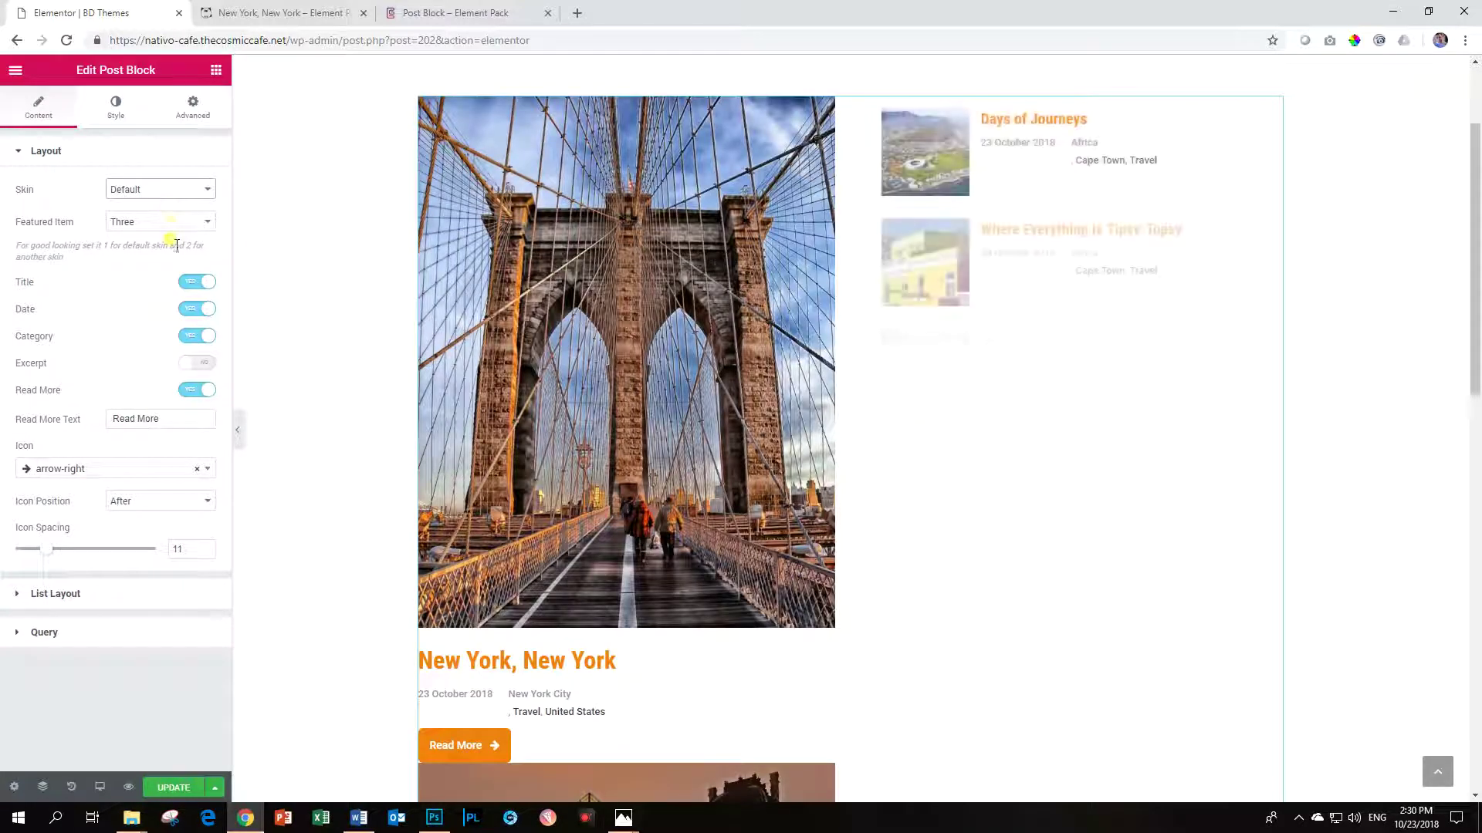
{"action": "left_click", "coordinate": [175, 223]}
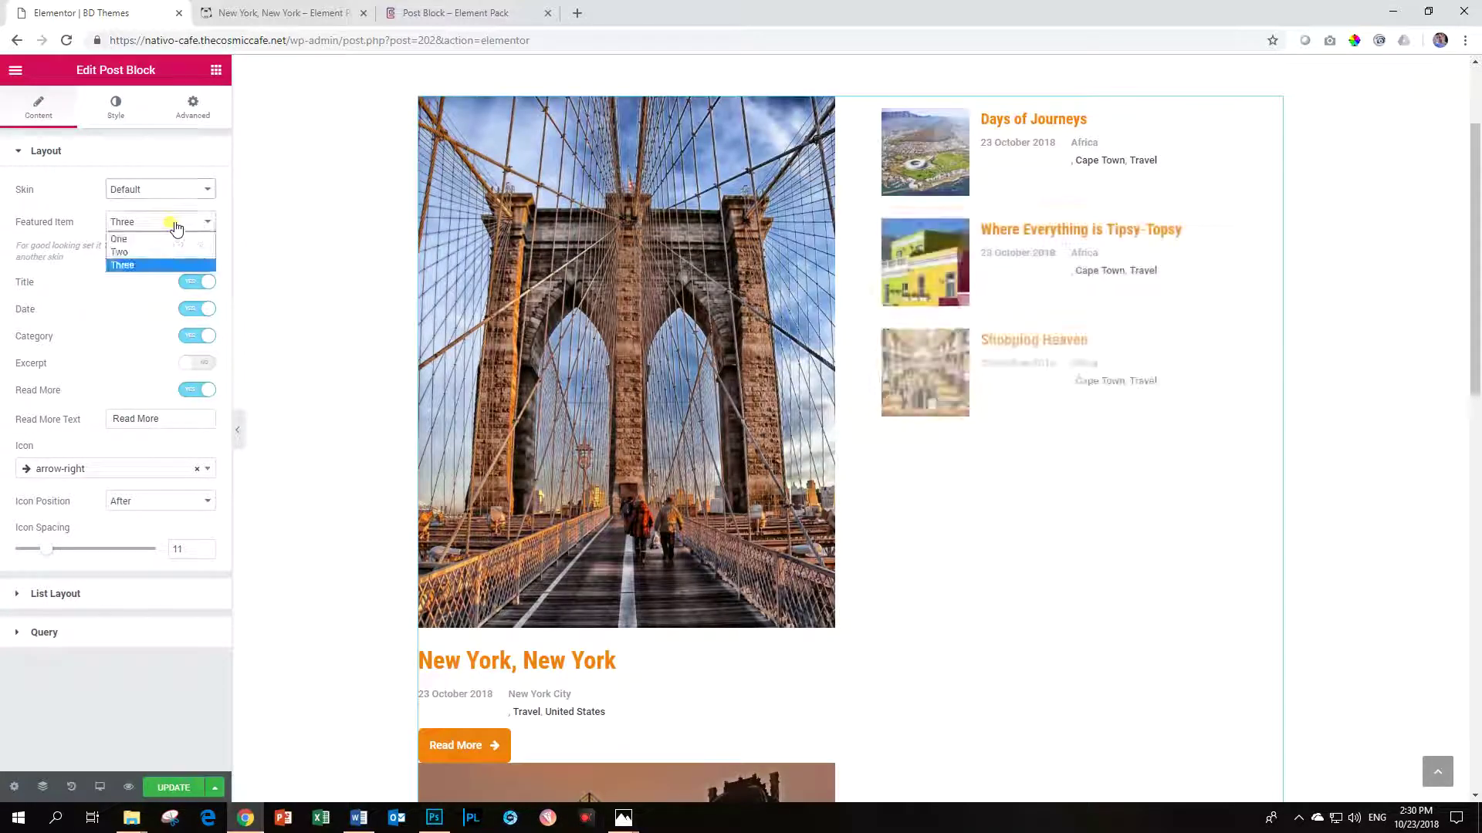
{"action": "left_click", "coordinate": [171, 240]}
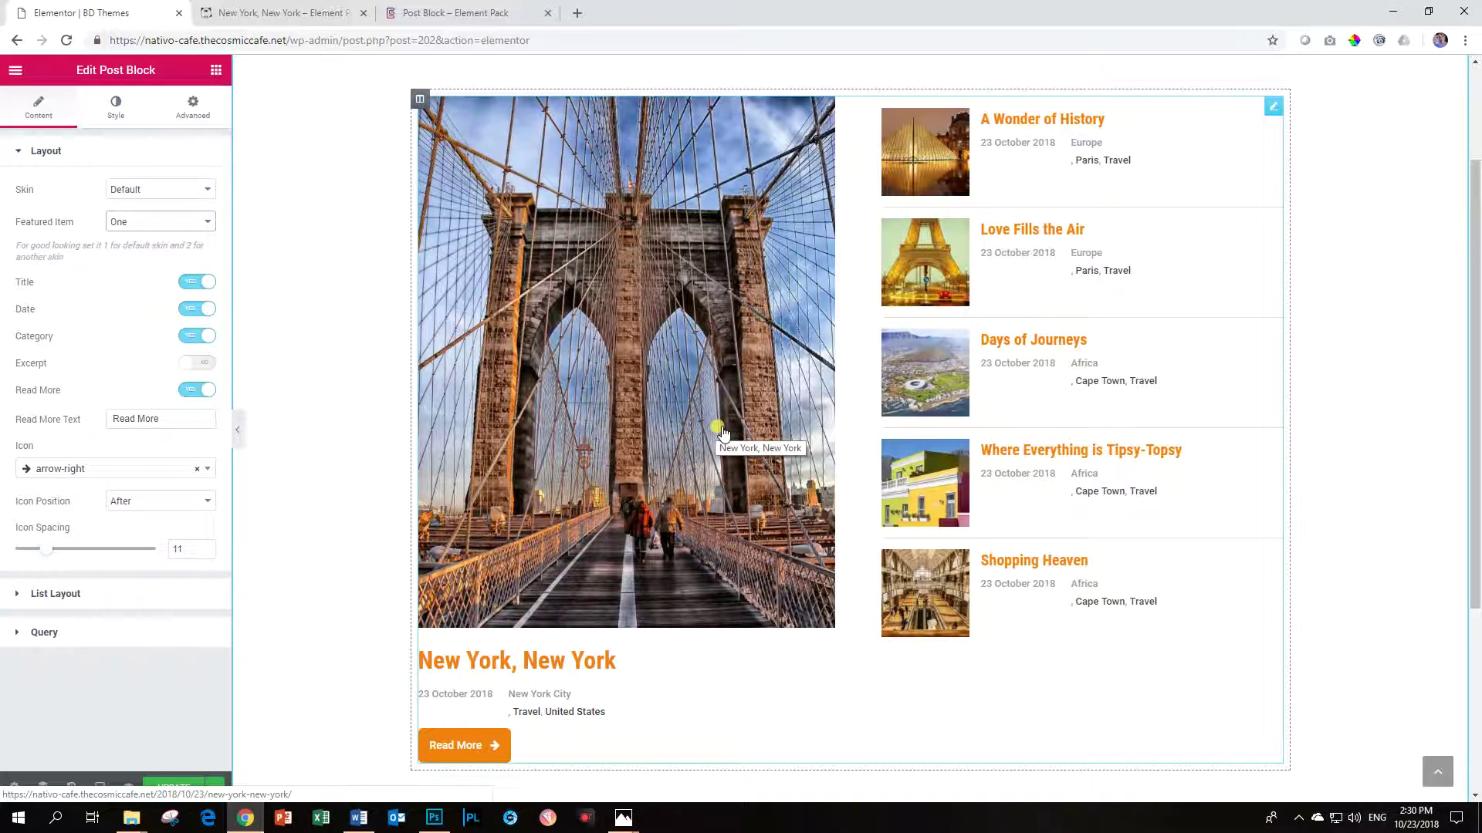
{"action": "scroll", "coordinate": [903, 400], "scroll_direction": "down", "scroll_amount": 2}
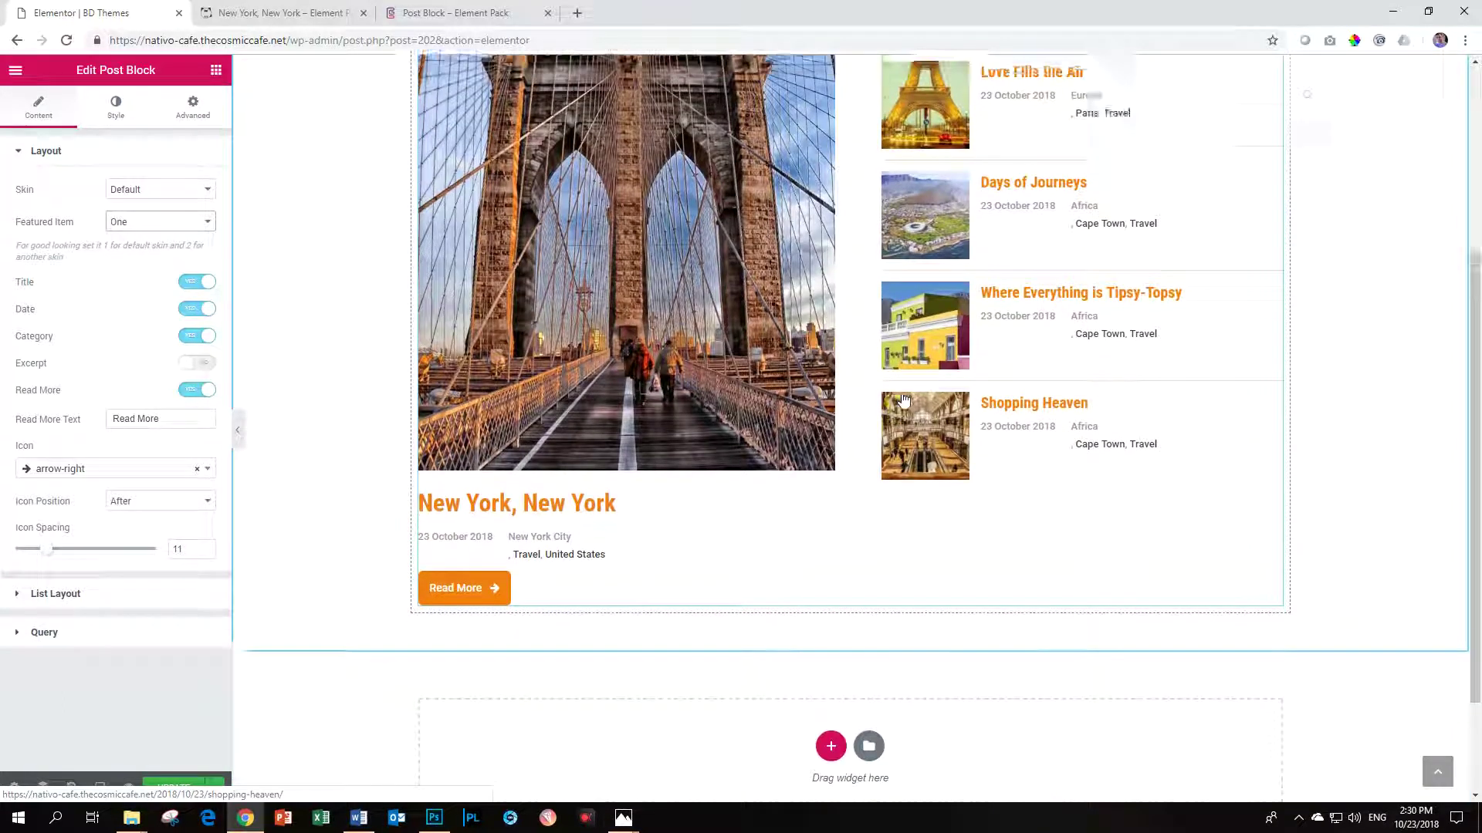
{"action": "scroll", "coordinate": [903, 400], "scroll_direction": "up", "scroll_amount": 4}
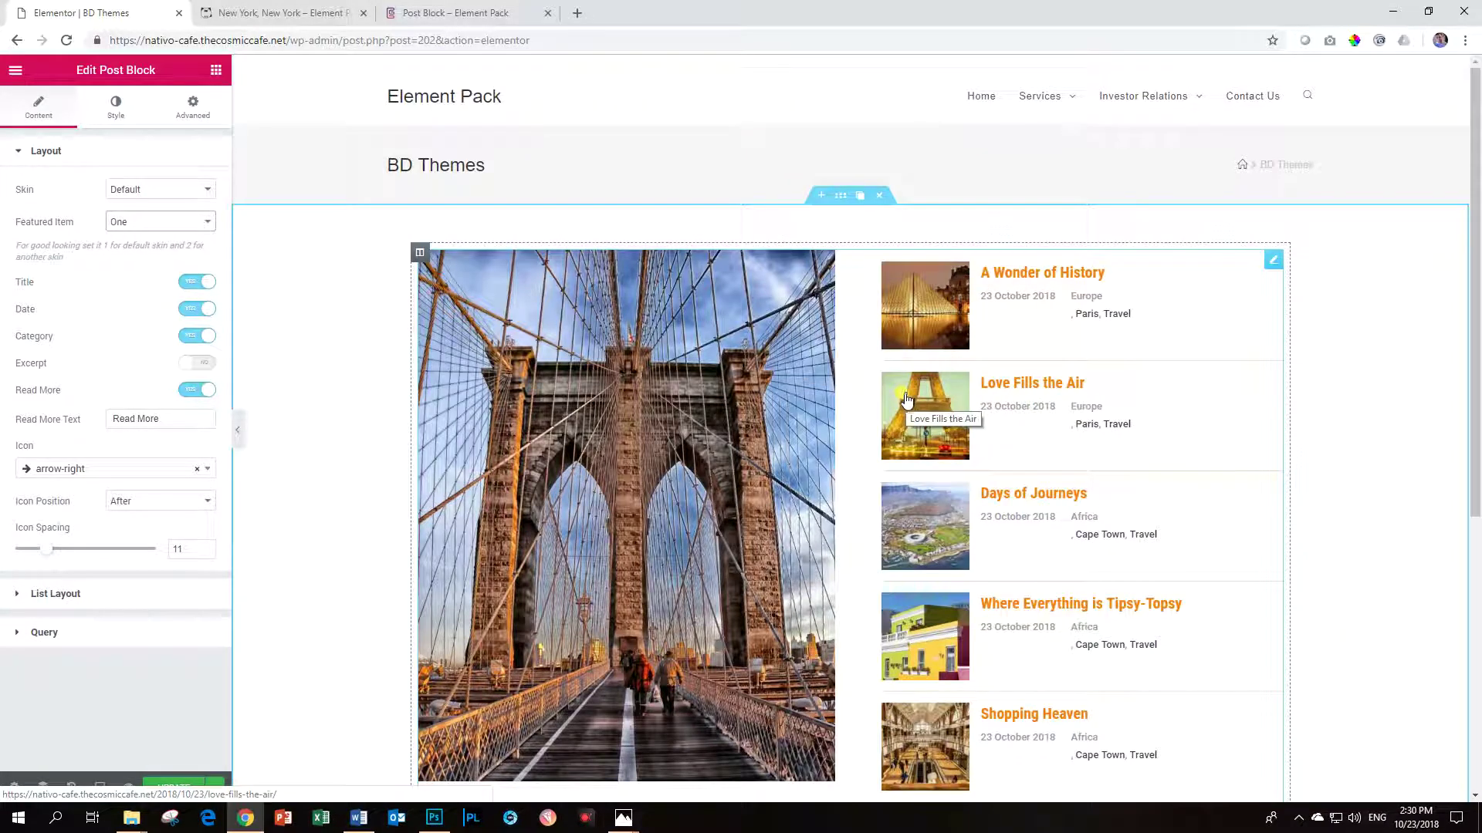